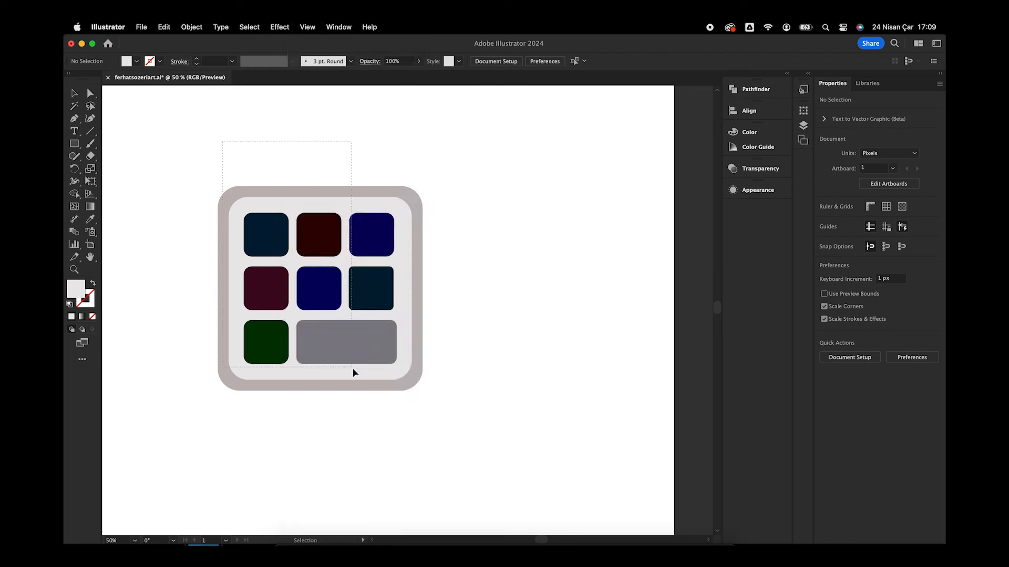
- Group all the keypad shapes and apply the 3D Extrude & Bevel effect to the group
{"action": "right_click", "coordinate": [324, 271]}
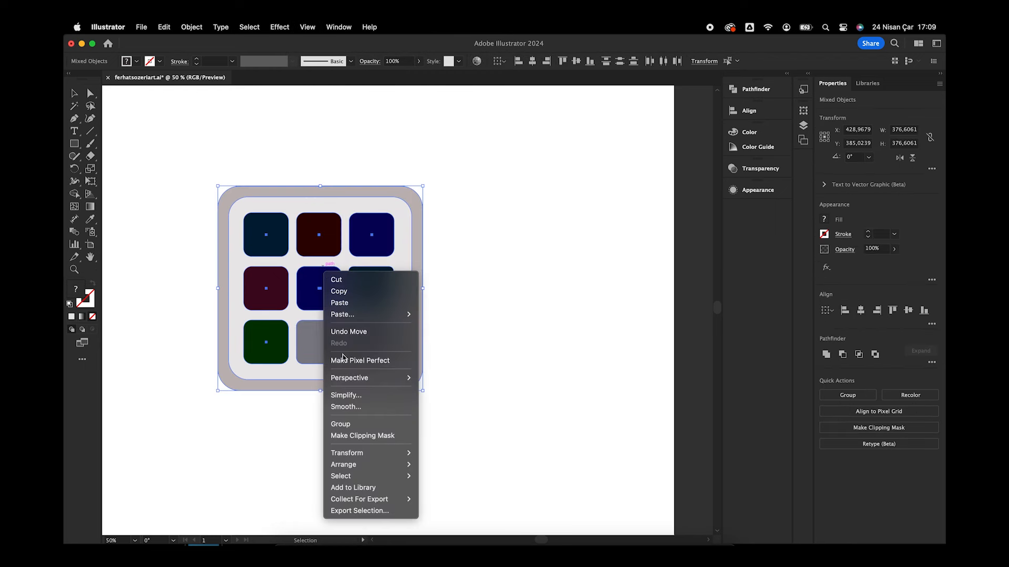
{"action": "left_click", "coordinate": [394, 425]}
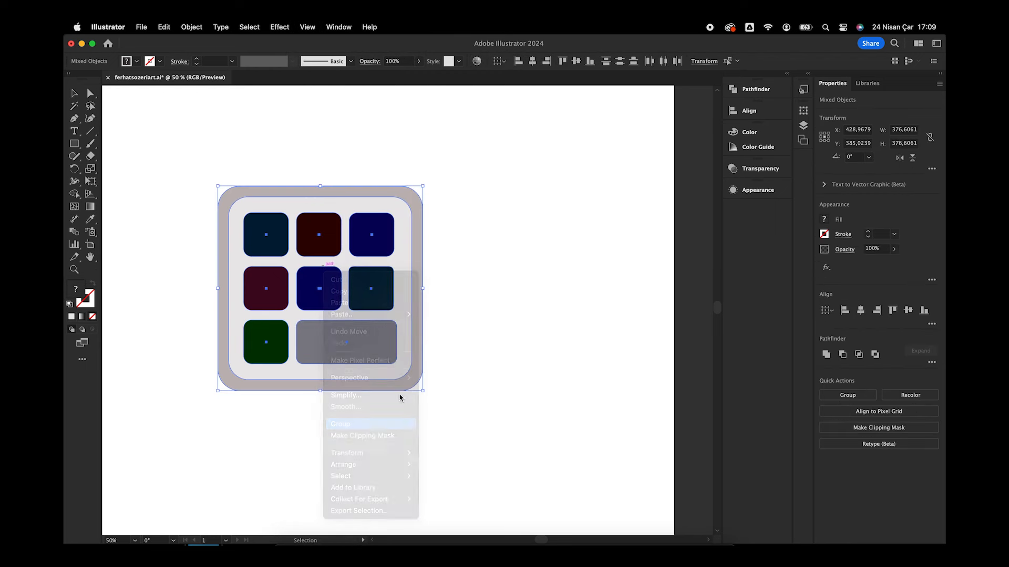
{"action": "left_click", "coordinate": [279, 29]}
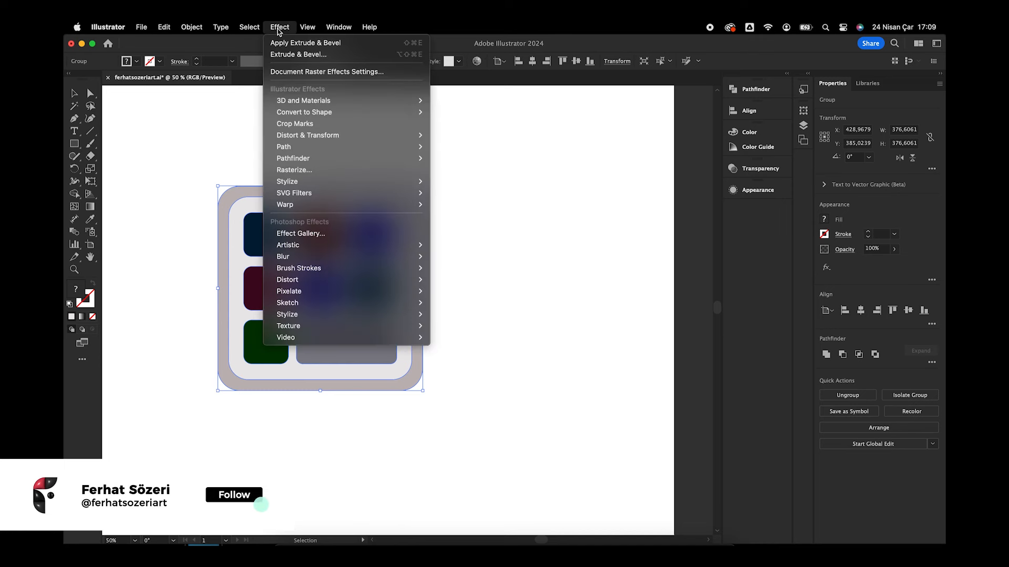
{"action": "mouse_move", "coordinate": [367, 101]}
{"action": "left_click", "coordinate": [492, 102]}
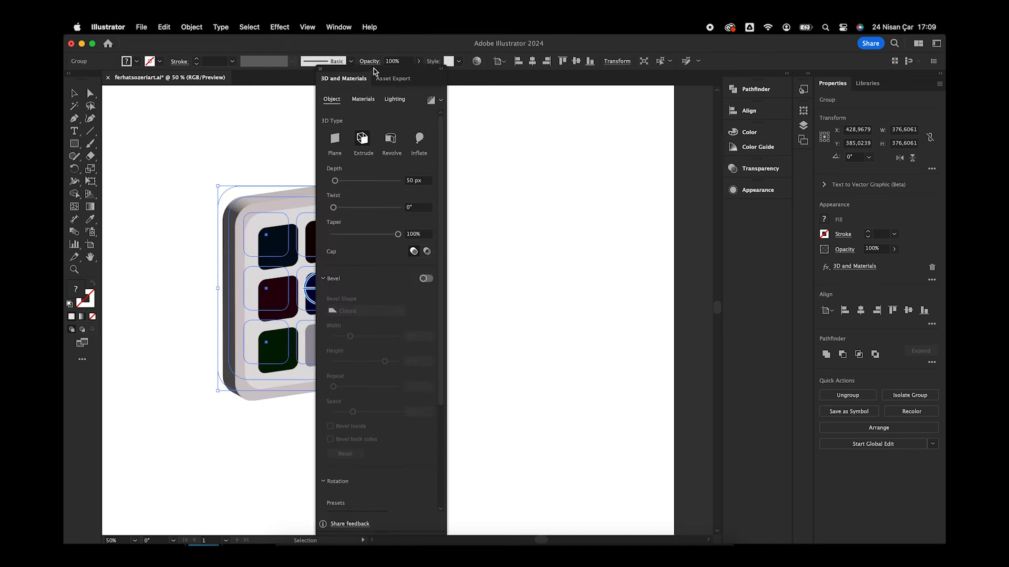
{"action": "left_click_drag", "start_coordinate": [375, 71], "coordinate": [596, 65]}
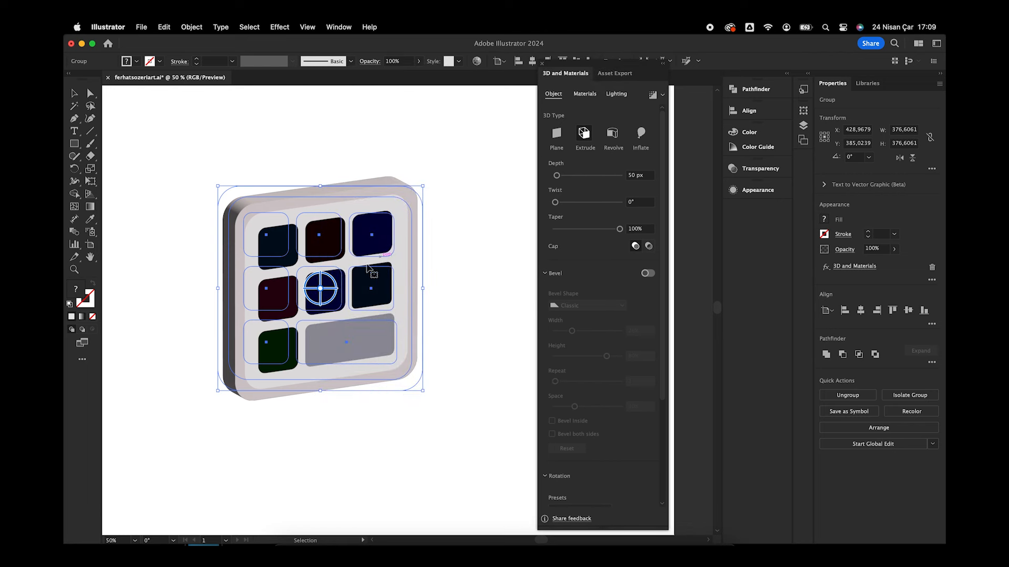
- Rotate the extruded keypad to a tilted lying view and add a Classic bevel with 27% width and 85% height
{"action": "left_click_drag", "start_coordinate": [324, 292], "coordinate": [617, 201]}
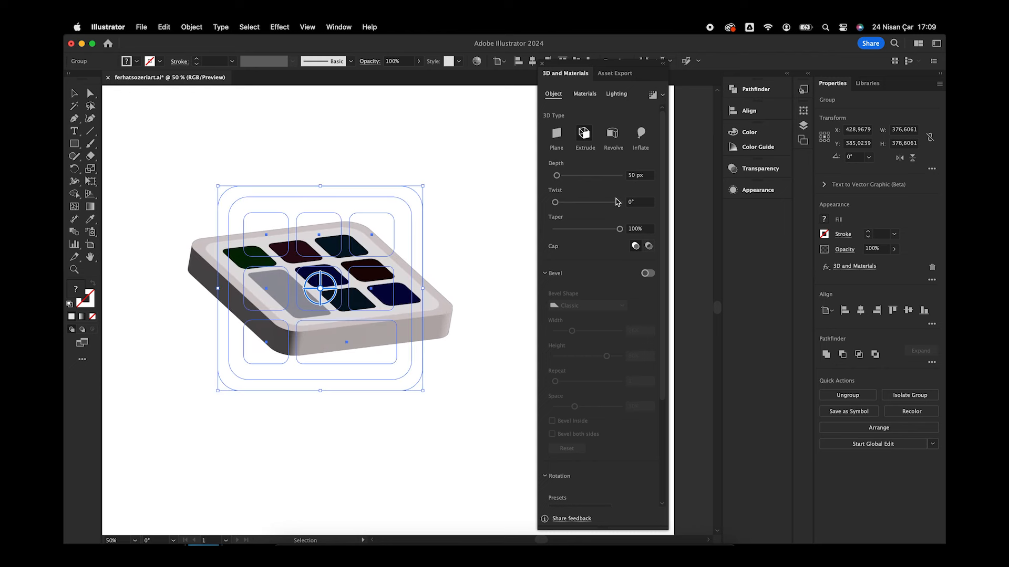
{"action": "left_click", "coordinate": [647, 273]}
{"action": "left_click", "coordinate": [611, 308]}
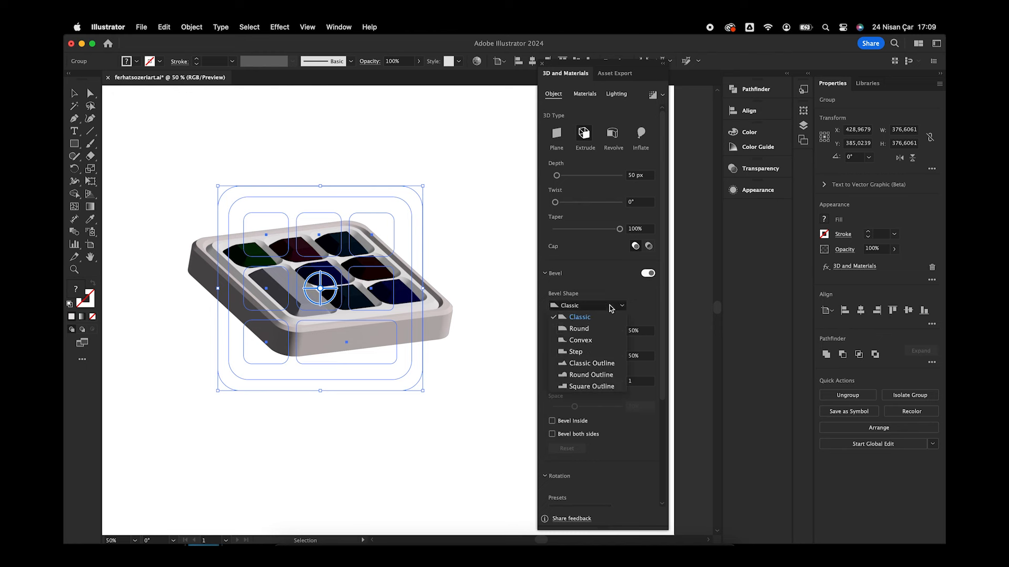
{"action": "left_click", "coordinate": [608, 316]}
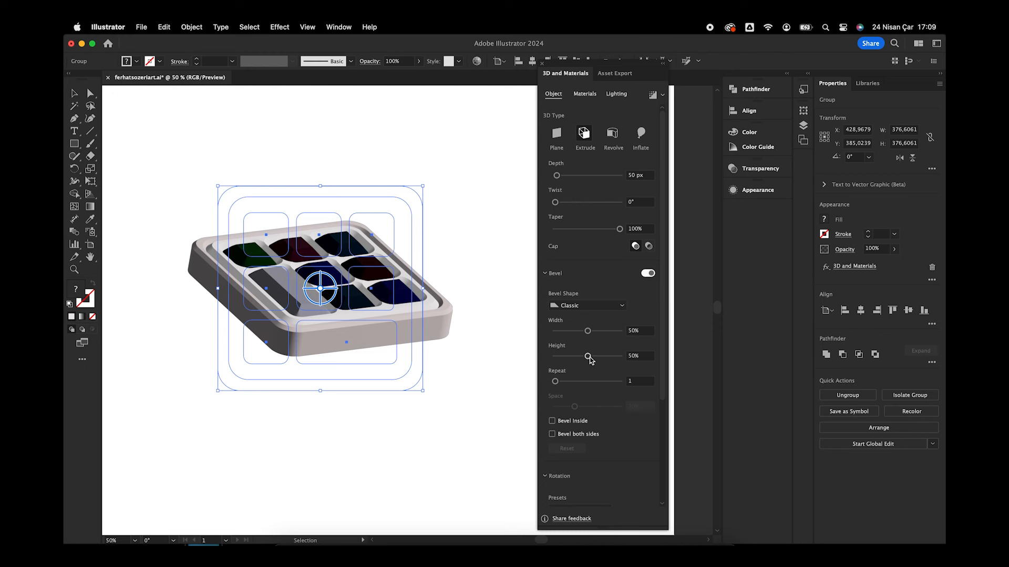
{"action": "left_click_drag", "start_coordinate": [597, 358], "coordinate": [576, 333]}
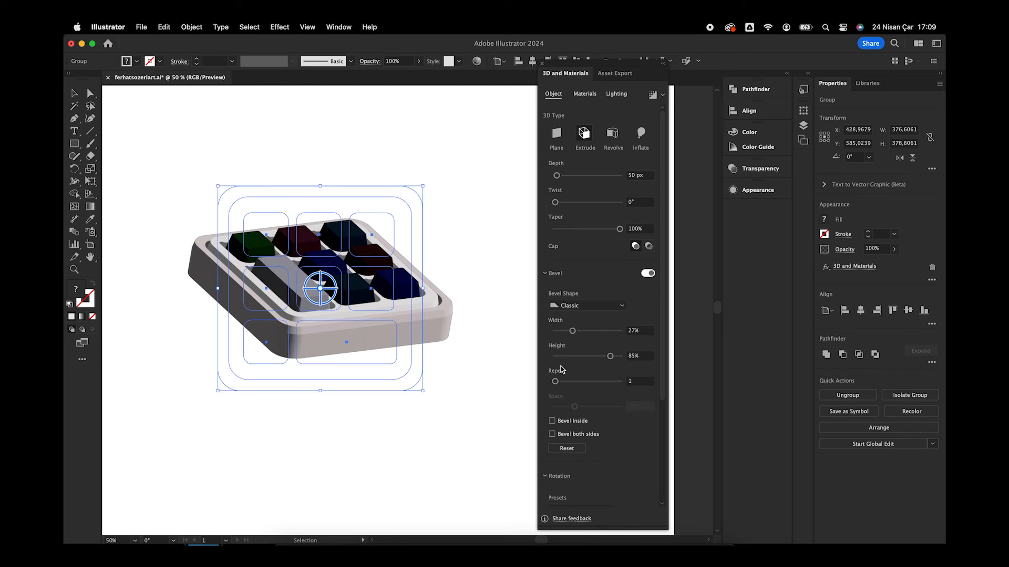
- Add the 3D keypad group to the Asset Export collection as an asset
{"action": "right_click", "coordinate": [457, 366]}
{"action": "left_click", "coordinate": [444, 371]}
{"action": "left_click", "coordinate": [616, 74]}
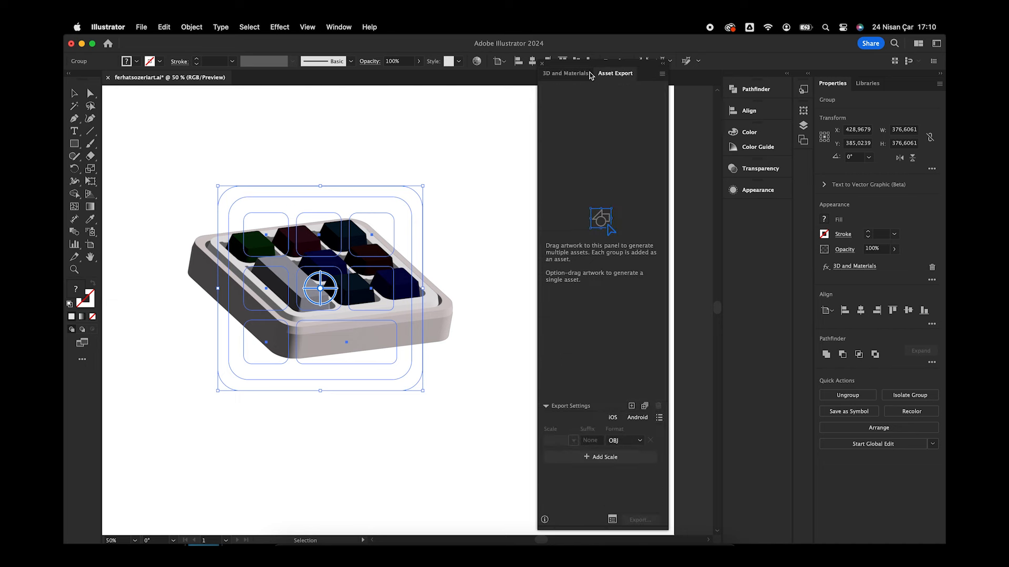
{"action": "left_click", "coordinate": [344, 28]}
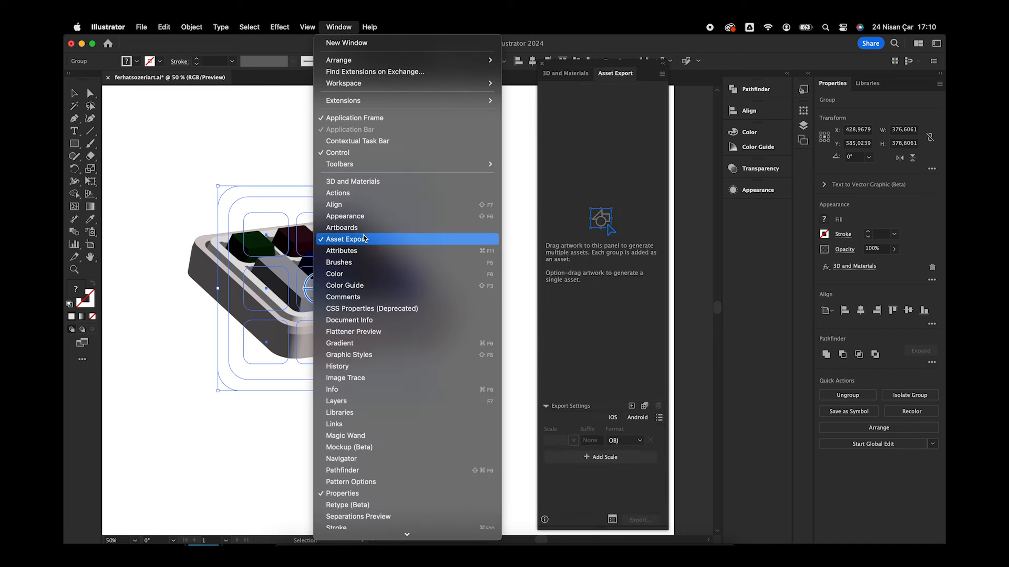
{"action": "left_click", "coordinate": [250, 163]}
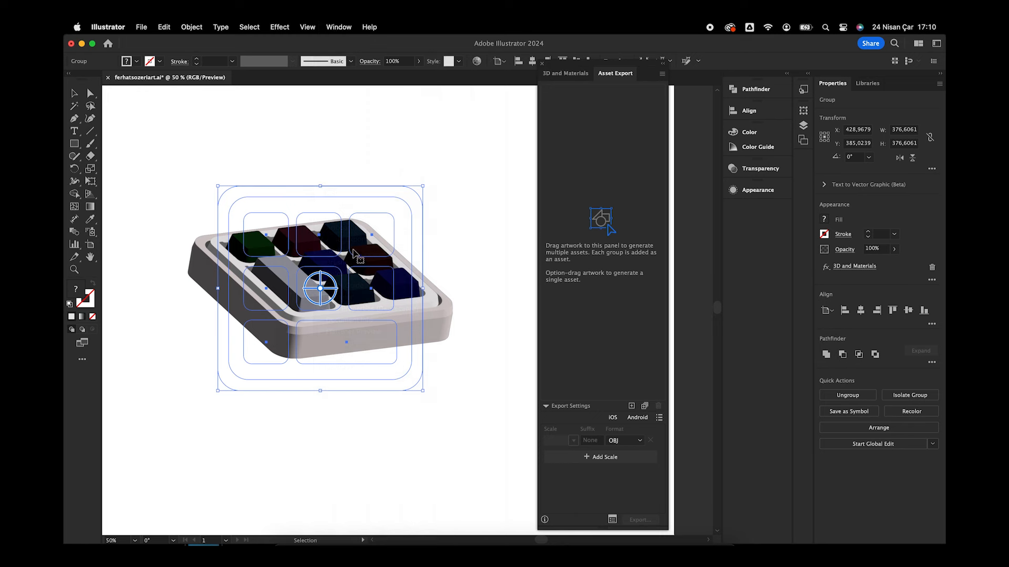
{"action": "left_click_drag", "start_coordinate": [369, 266], "coordinate": [608, 258]}
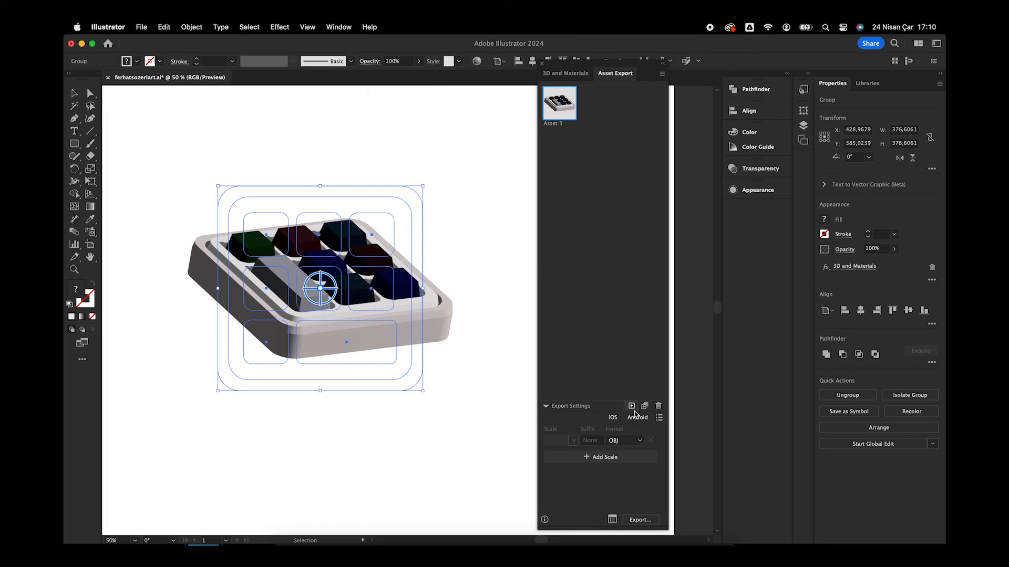
- Export the keypad asset in OBJ format to the Adobe Keyboard folder
{"action": "left_click", "coordinate": [633, 440]}
{"action": "left_click", "coordinate": [633, 387]}
{"action": "left_click", "coordinate": [646, 520]}
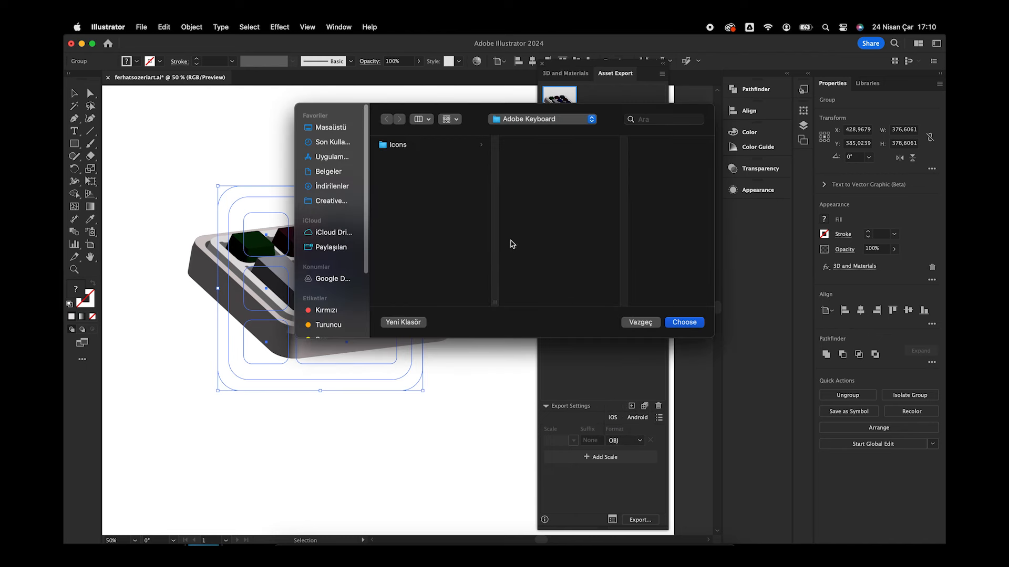
{"action": "left_click", "coordinate": [684, 322]}
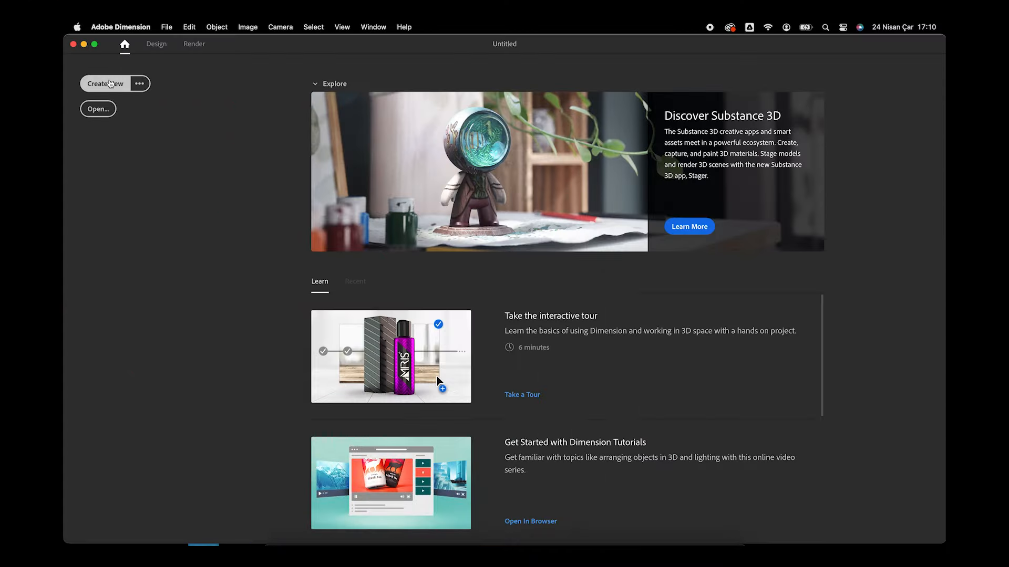
- Create a new scene in Adobe Dimension and set the camera's field of view to 1°
{"action": "left_click", "coordinate": [121, 84]}
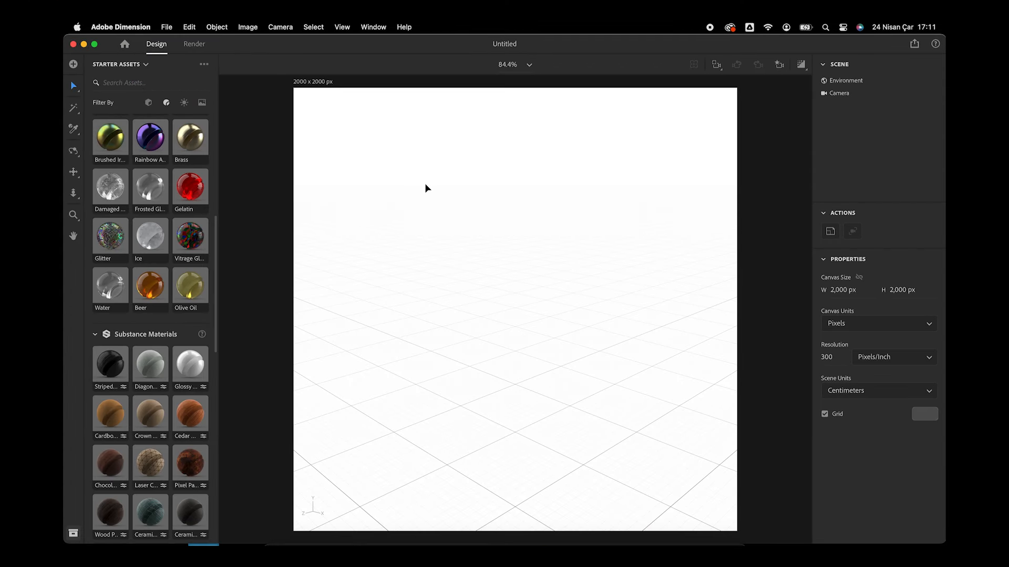
{"action": "left_click", "coordinate": [843, 83]}
{"action": "left_click", "coordinate": [842, 132]}
{"action": "left_click", "coordinate": [854, 95]}
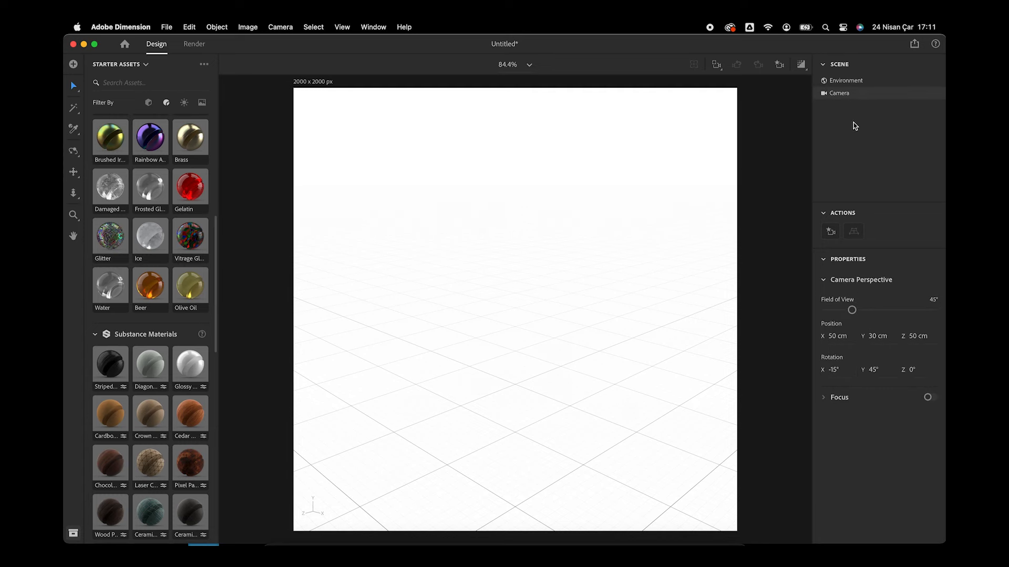
{"action": "left_click_drag", "start_coordinate": [851, 311], "coordinate": [678, 328]}
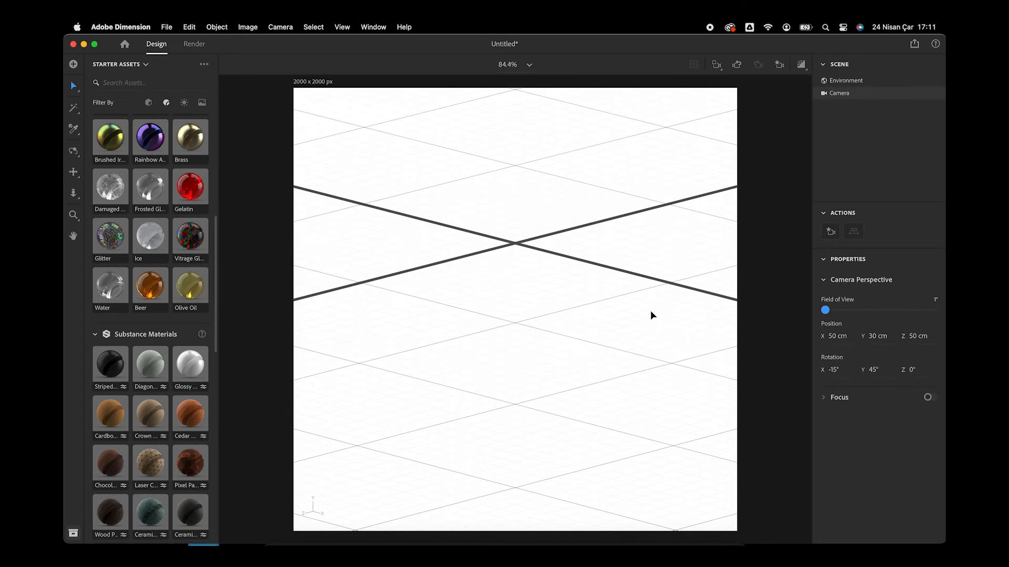
{"action": "right_click_drag", "start_coordinate": [652, 315], "coordinate": [649, 283]}
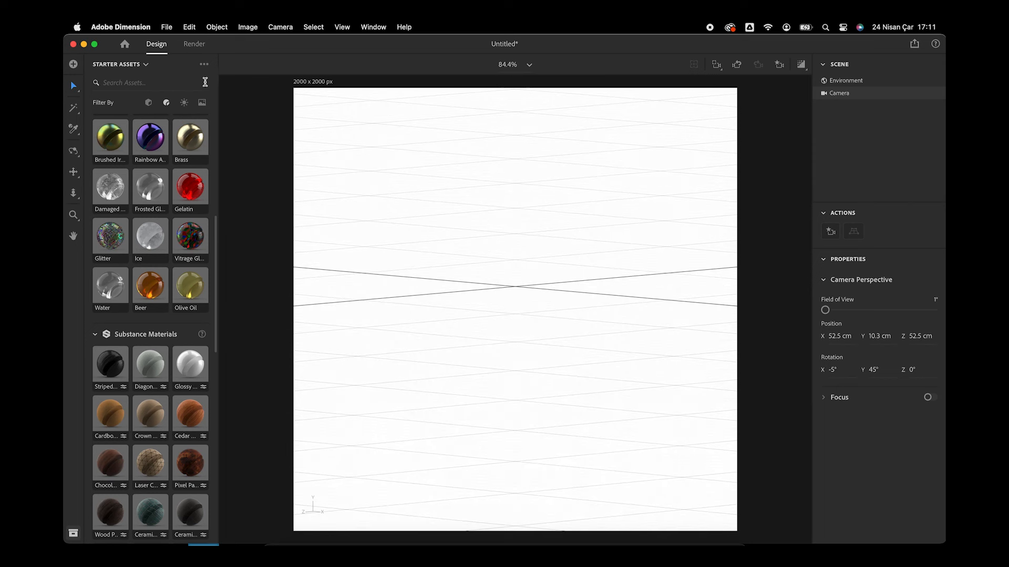
- Import the 3D model Asset 3.obj from the OBJ folder into the scene
{"action": "left_click", "coordinate": [118, 64]}
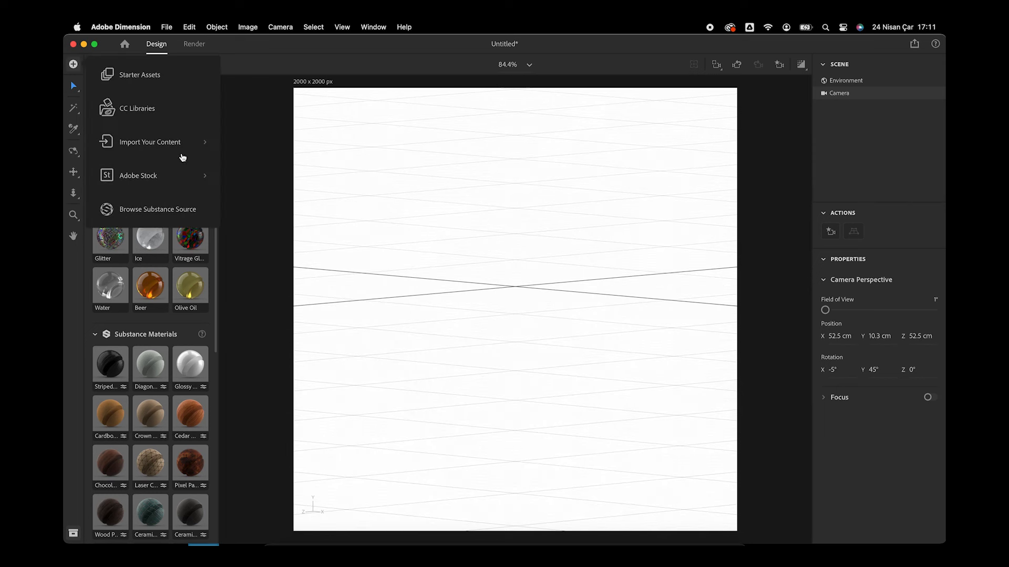
{"action": "left_click", "coordinate": [186, 144]}
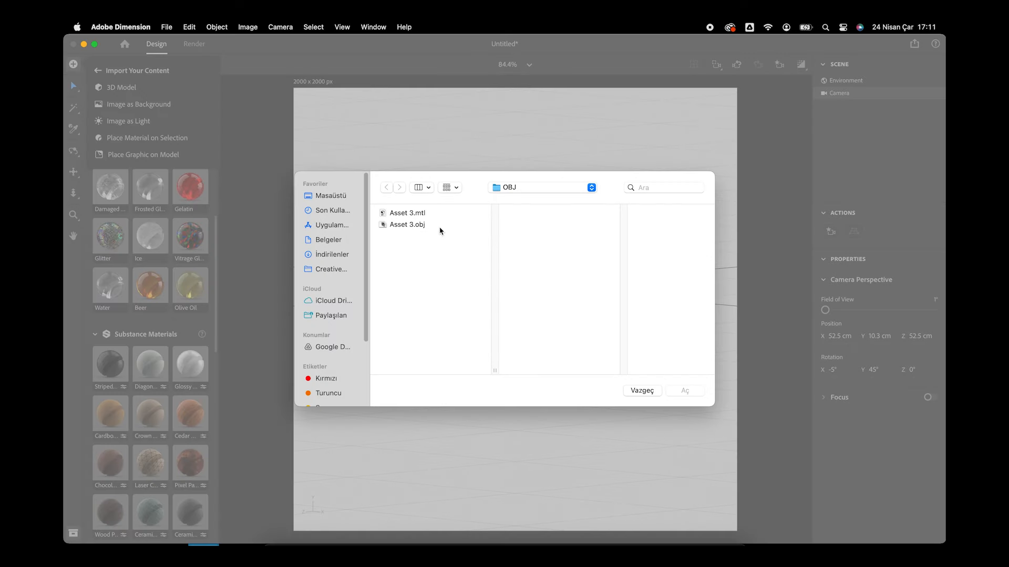
{"action": "left_click", "coordinate": [440, 227]}
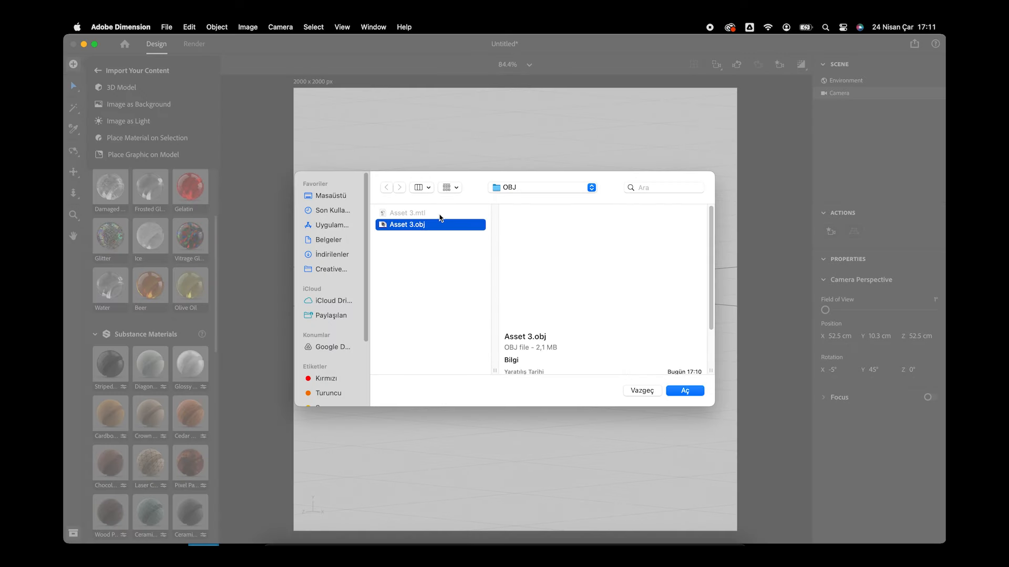
{"action": "left_click", "coordinate": [686, 391]}
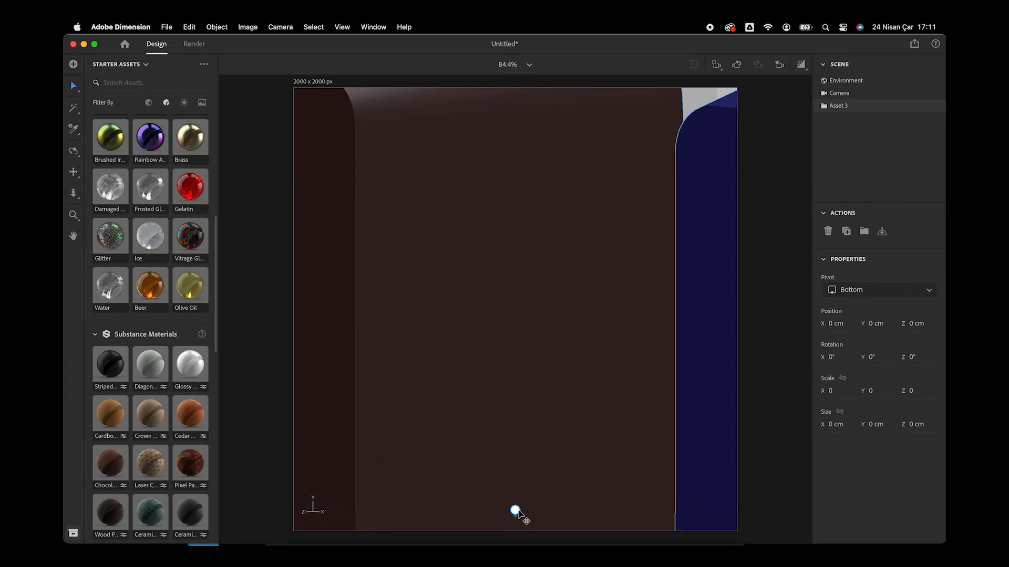
- Scale the imported keypad model to 0.5 on all axes and place it at Y 0 cm
{"action": "left_click_drag", "start_coordinate": [516, 510], "coordinate": [515, 277]}
{"action": "scroll", "coordinate": [533, 423], "scroll_direction": "down", "scroll_amount": 3}
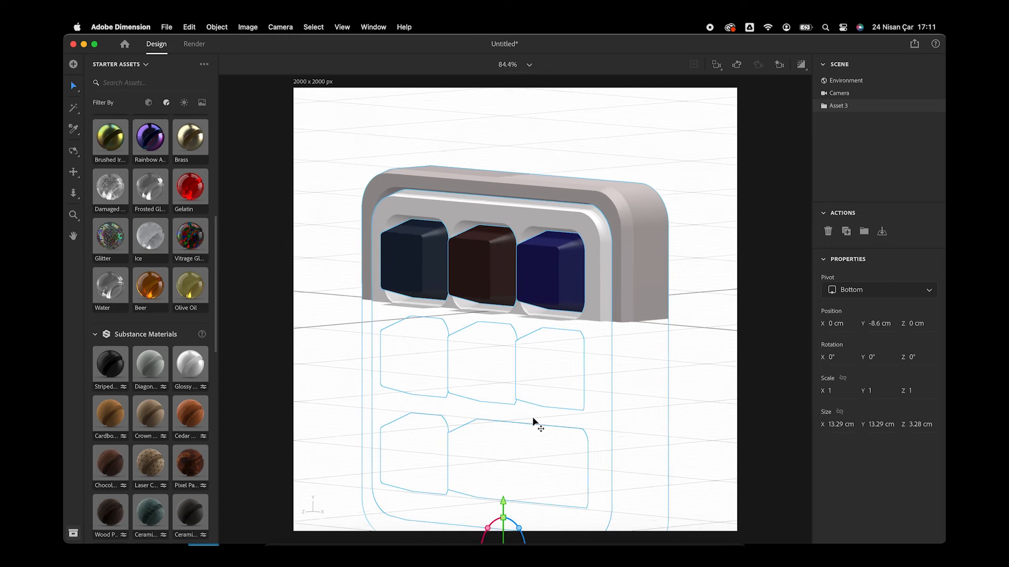
{"action": "left_click_drag", "start_coordinate": [529, 505], "coordinate": [505, 269]}
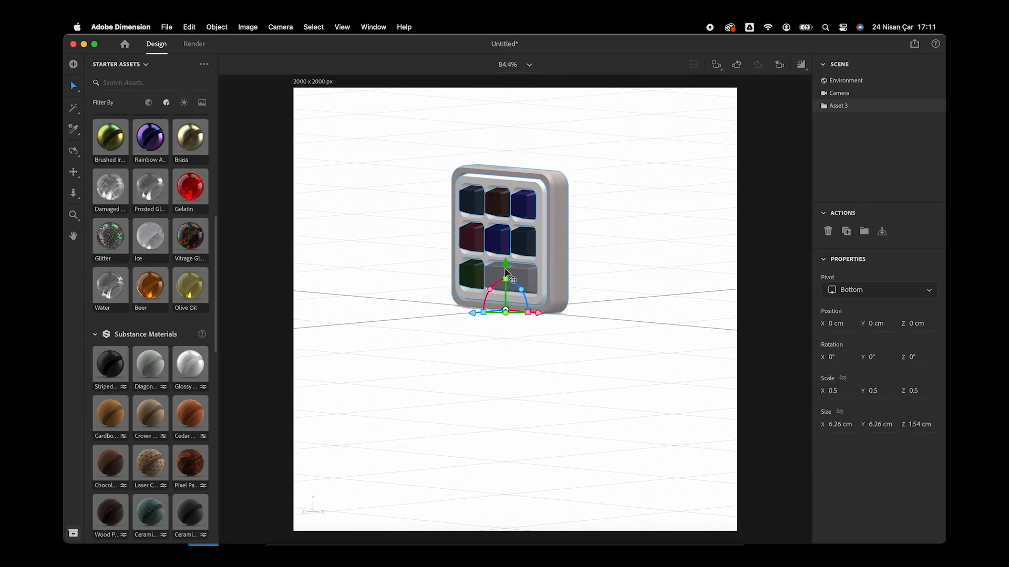
- Hide the ground grid and reframe the camera so the keypad sits large and slightly angled on the canvas
{"action": "left_click", "coordinate": [343, 27]}
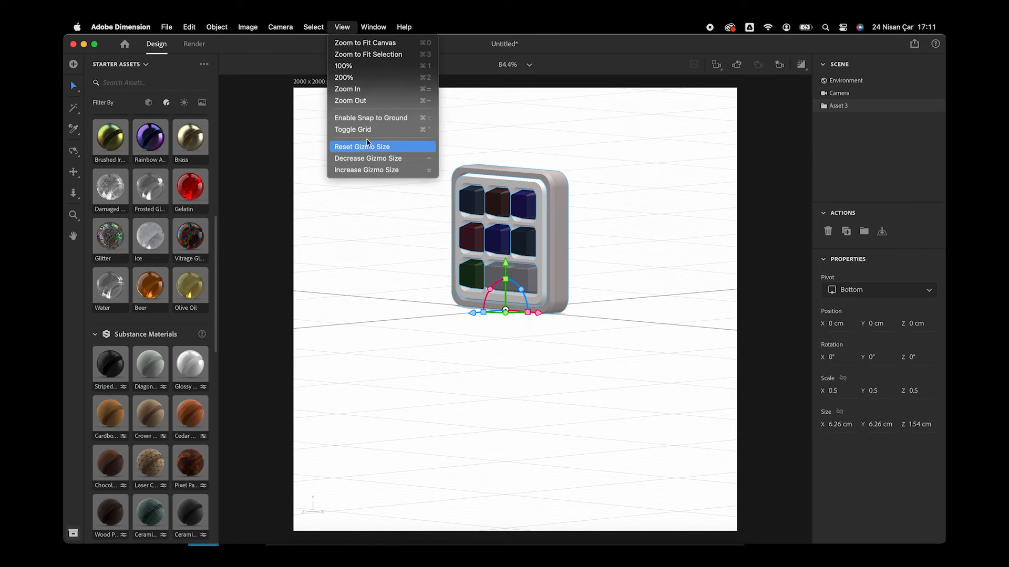
{"action": "left_click", "coordinate": [357, 129]}
{"action": "left_click_drag", "start_coordinate": [583, 294], "coordinate": [631, 258]}
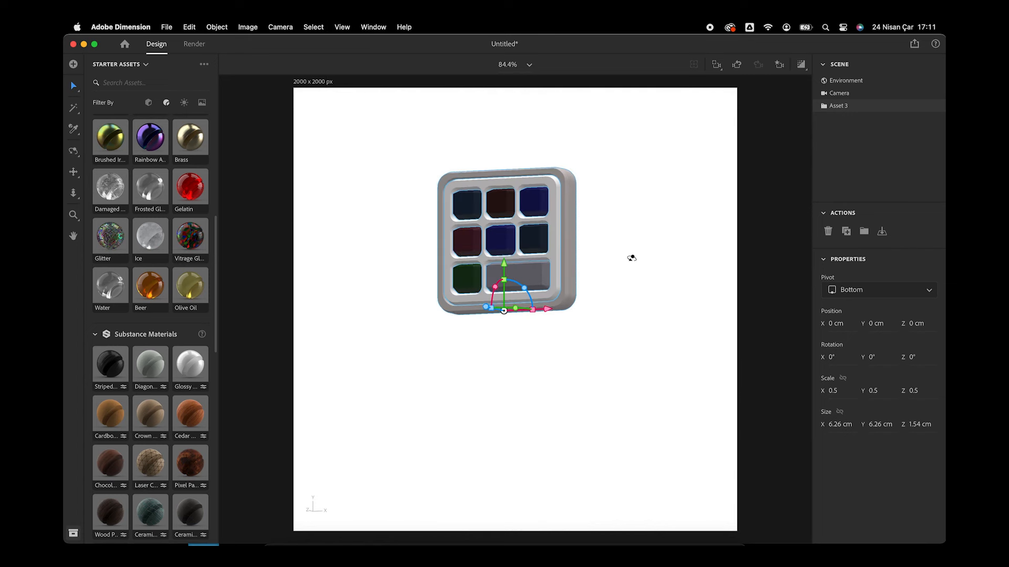
{"action": "right_click_drag", "start_coordinate": [631, 258], "coordinate": [651, 243]}
{"action": "scroll", "coordinate": [506, 189], "scroll_direction": "up", "scroll_amount": 3}
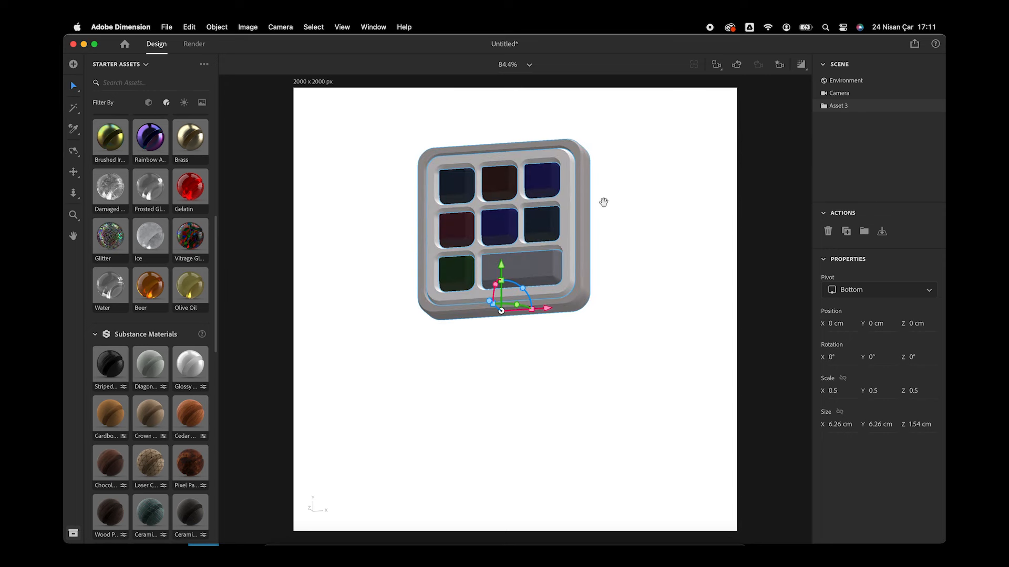
{"action": "middle_click_drag", "start_coordinate": [603, 203], "coordinate": [617, 261]}
{"action": "scroll", "coordinate": [499, 265], "scroll_direction": "up", "scroll_amount": 2}
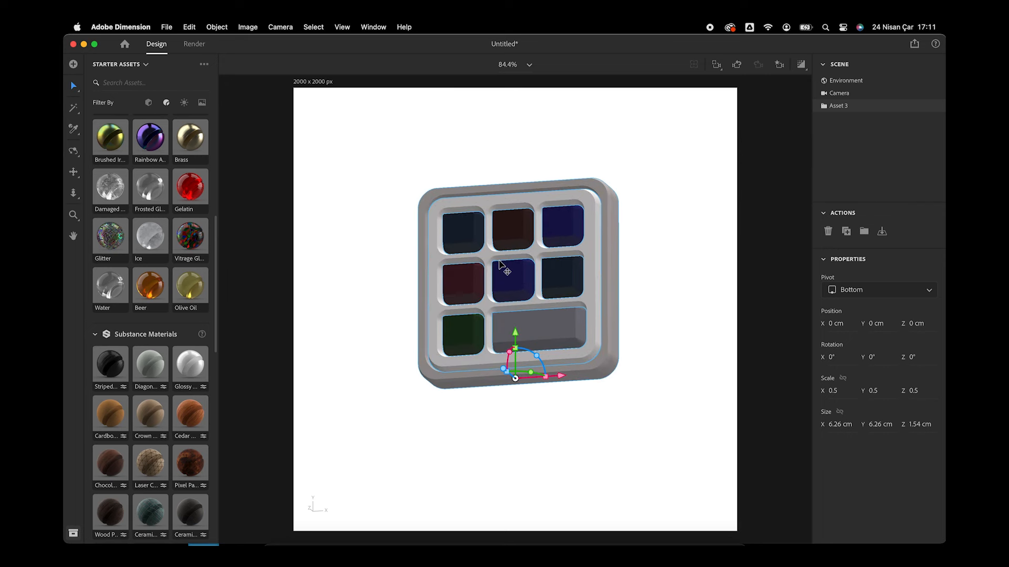
{"action": "scroll", "coordinate": [499, 264], "scroll_direction": "up", "scroll_amount": 2}
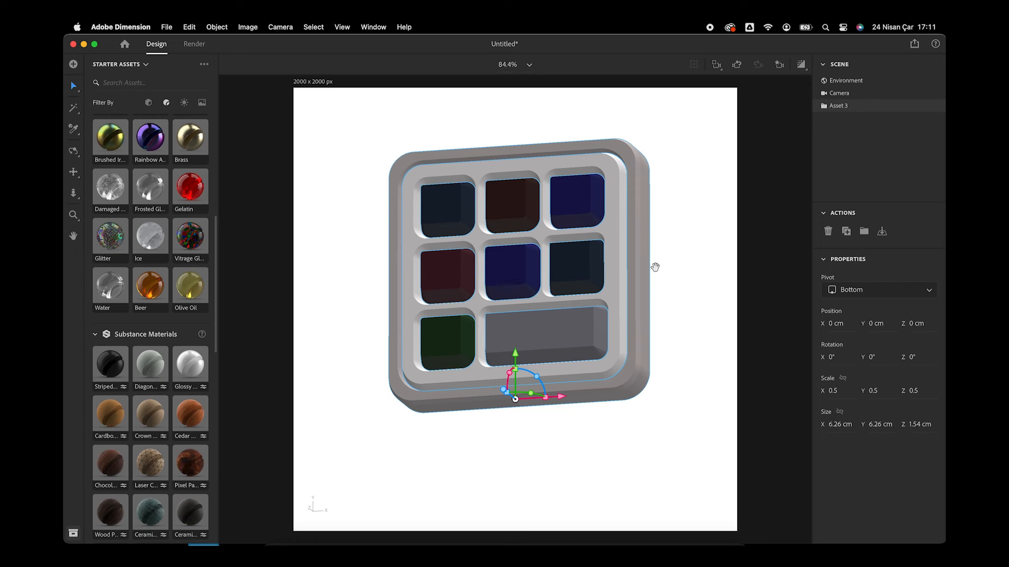
{"action": "middle_click_drag", "start_coordinate": [655, 267], "coordinate": [651, 274]}
{"action": "left_click", "coordinate": [668, 257]}
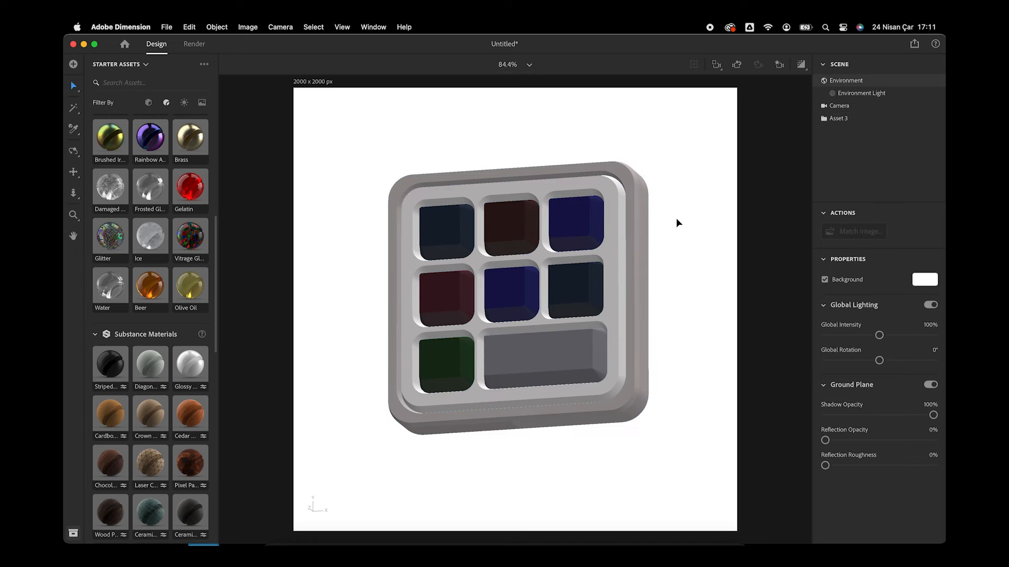
- Apply the Glass standard material to the whole Asset 3 model
{"action": "left_click", "coordinate": [392, 453]}
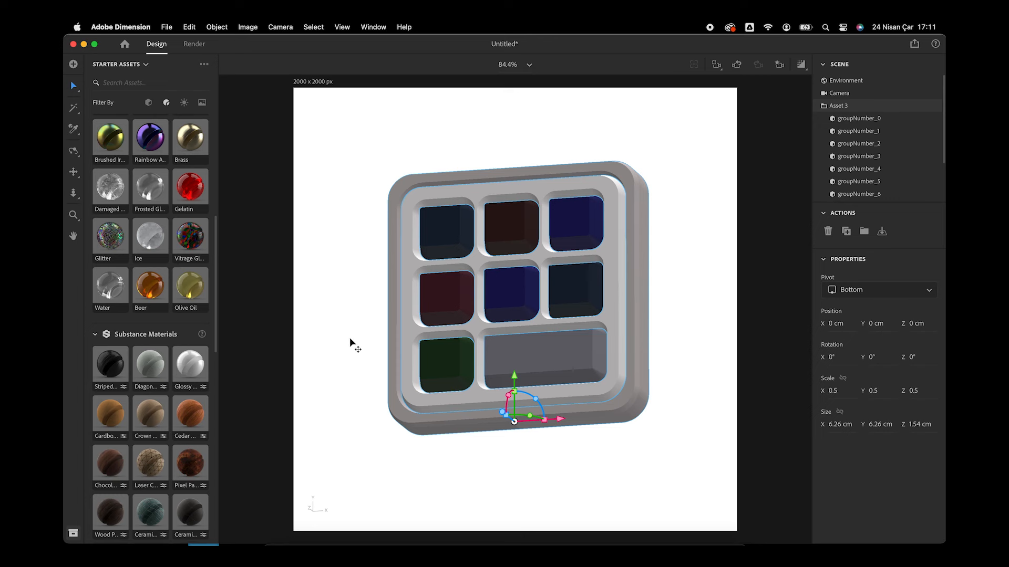
{"action": "scroll", "coordinate": [103, 233], "scroll_direction": "up", "scroll_amount": 6}
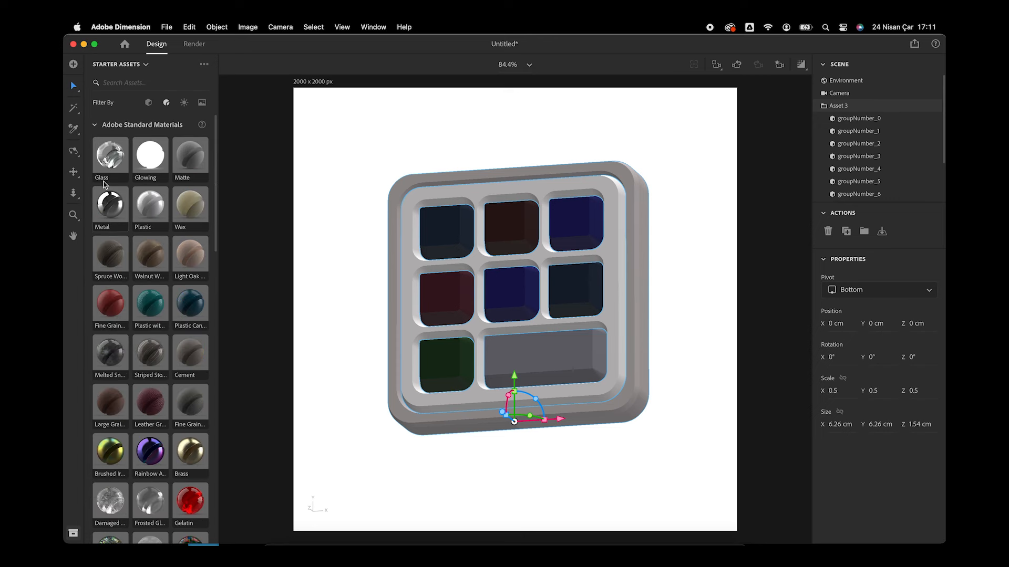
{"action": "left_click", "coordinate": [108, 169]}
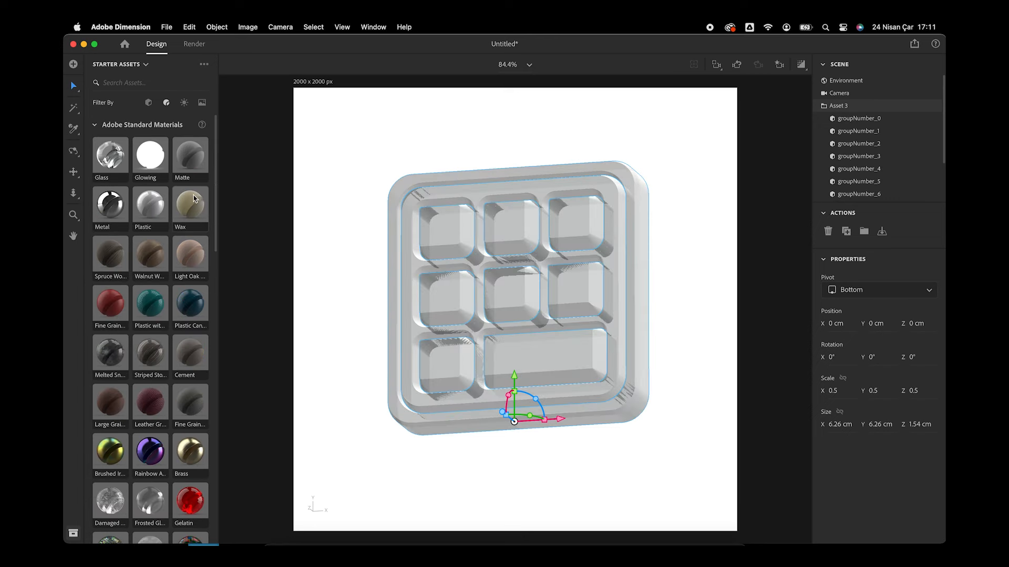
- Move all the groupNumber parts out of the Asset 3 group to the top level of the scene
{"action": "left_click", "coordinate": [654, 249]}
{"action": "left_click", "coordinate": [638, 262]}
{"action": "left_click", "coordinate": [867, 193]}
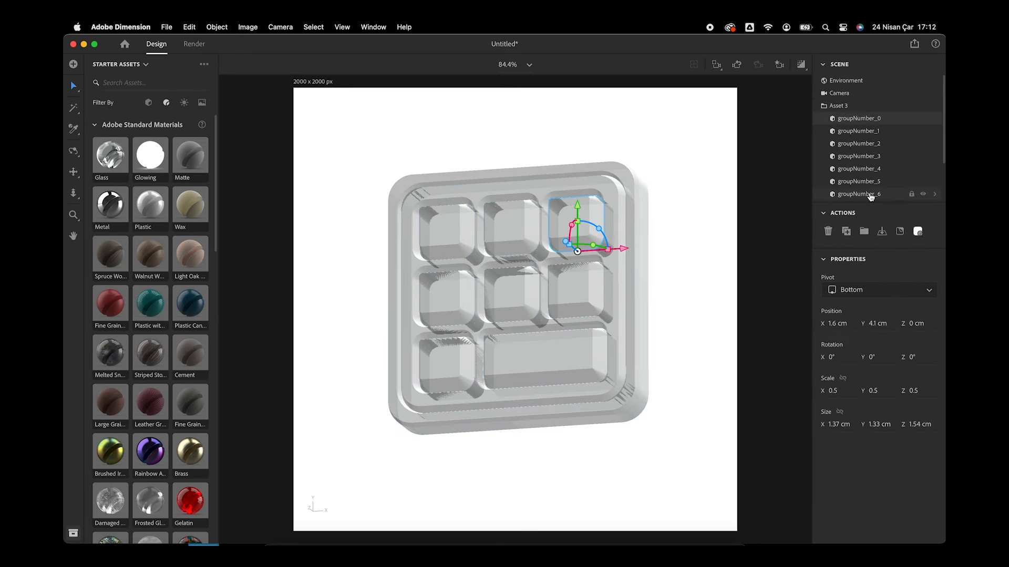
{"action": "scroll", "coordinate": [872, 191], "scroll_direction": "down", "scroll_amount": 2}
{"action": "left_click", "coordinate": [870, 180], "text": "shift"}
{"action": "scroll", "coordinate": [871, 172], "scroll_direction": "up", "scroll_amount": 2}
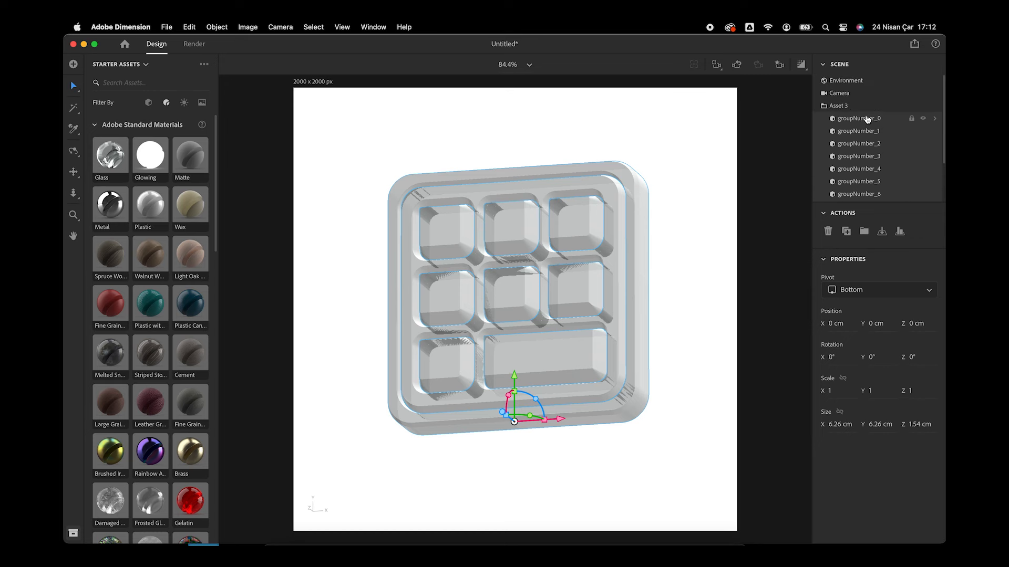
{"action": "left_click_drag", "start_coordinate": [865, 120], "coordinate": [861, 108]}
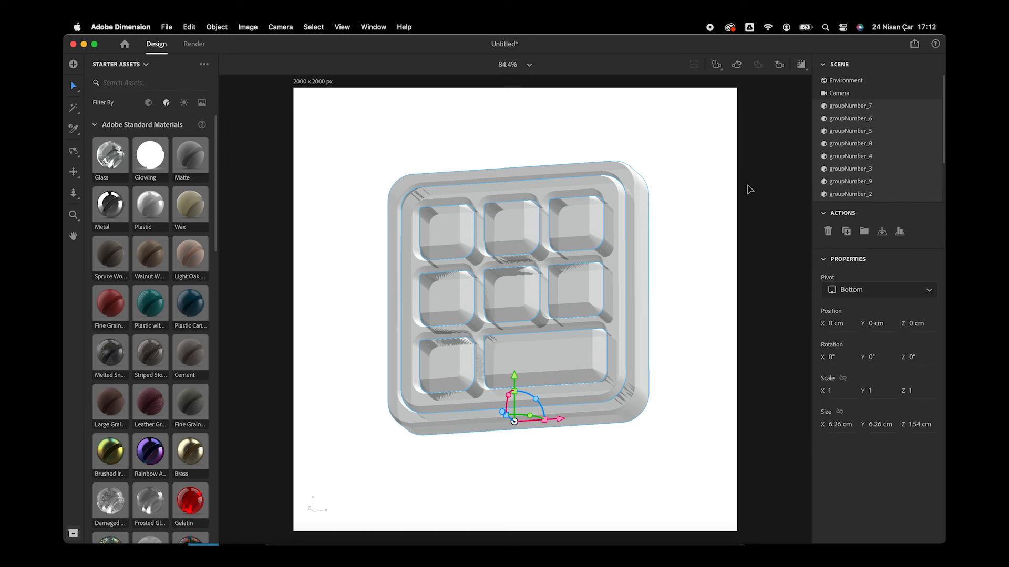
{"action": "left_click", "coordinate": [678, 231]}
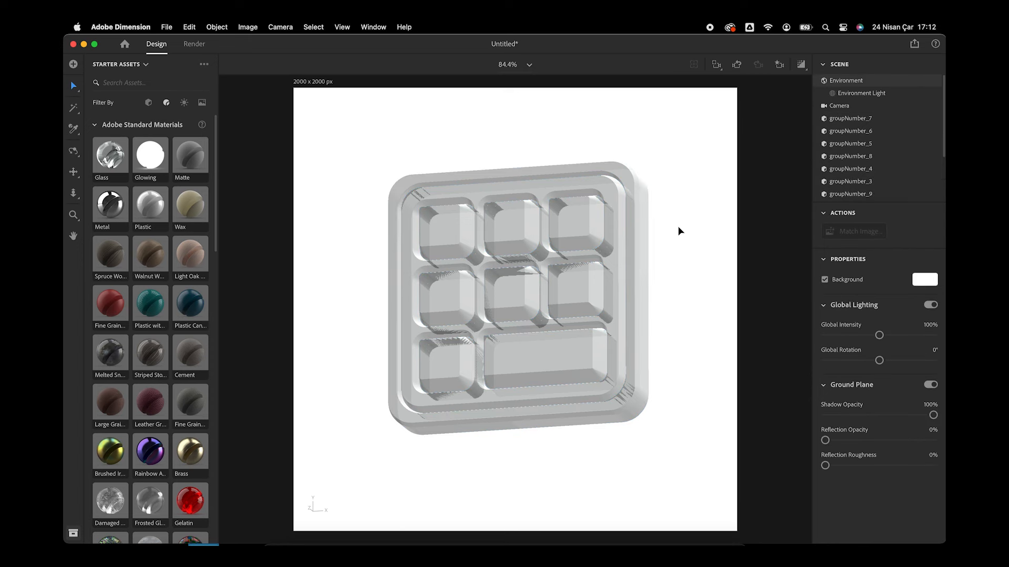
- Select the upper-left key, switch to Illustrator, and remove the 3D and Materials effect from the keypad group
{"action": "left_click", "coordinate": [459, 223]}
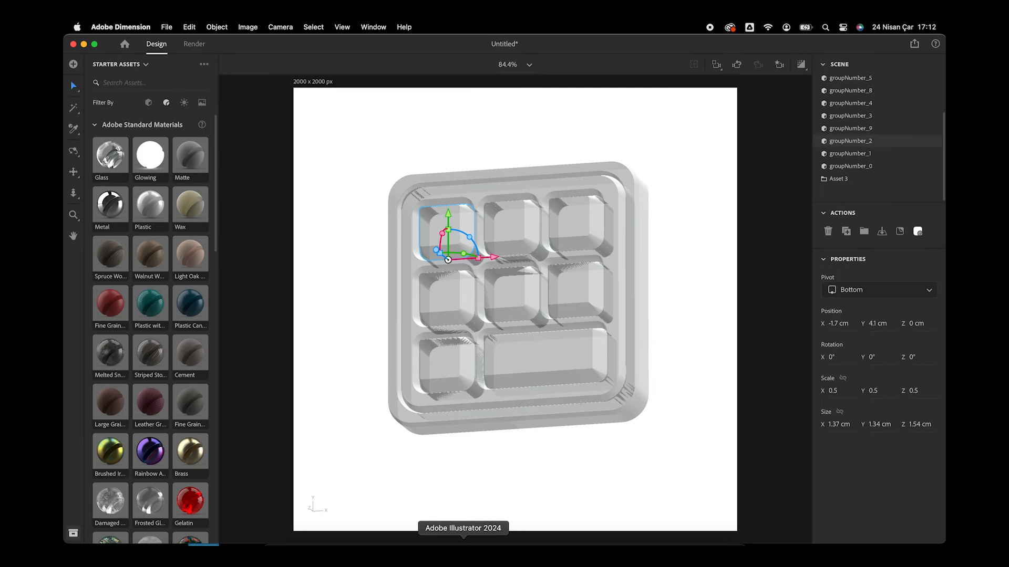
{"action": "left_click", "coordinate": [468, 556]}
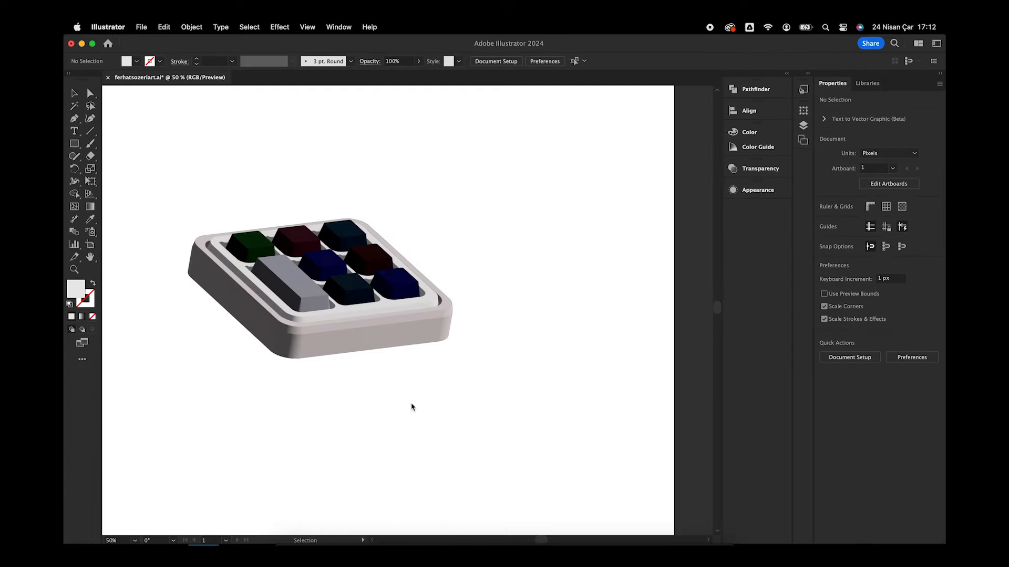
{"action": "left_click", "coordinate": [379, 295]}
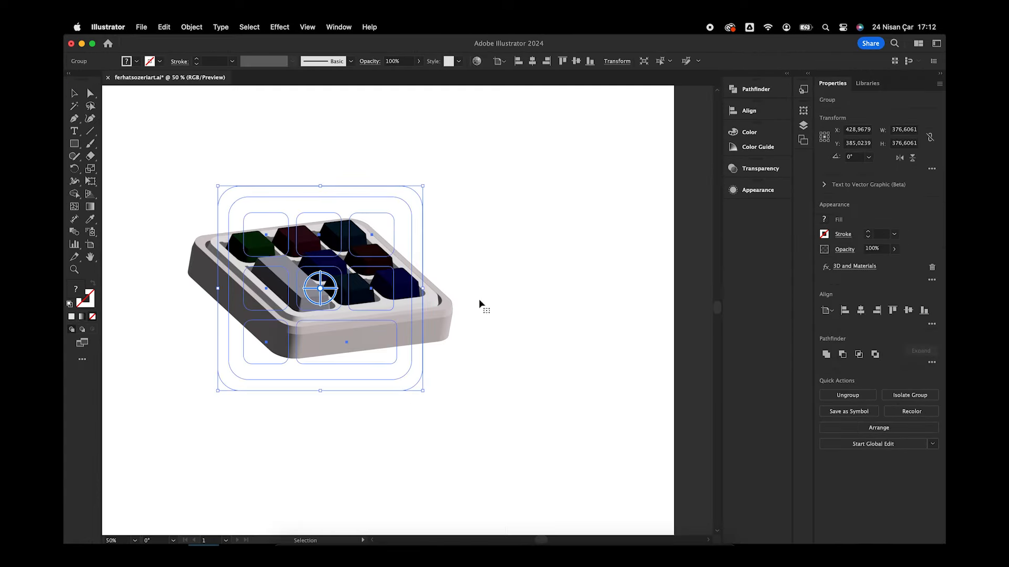
{"action": "left_click", "coordinate": [931, 267]}
- Ungroup the flat keypad artwork and the nested group of keys so each key is a separate path
{"action": "right_click", "coordinate": [334, 226]}
{"action": "left_click", "coordinate": [407, 372]}
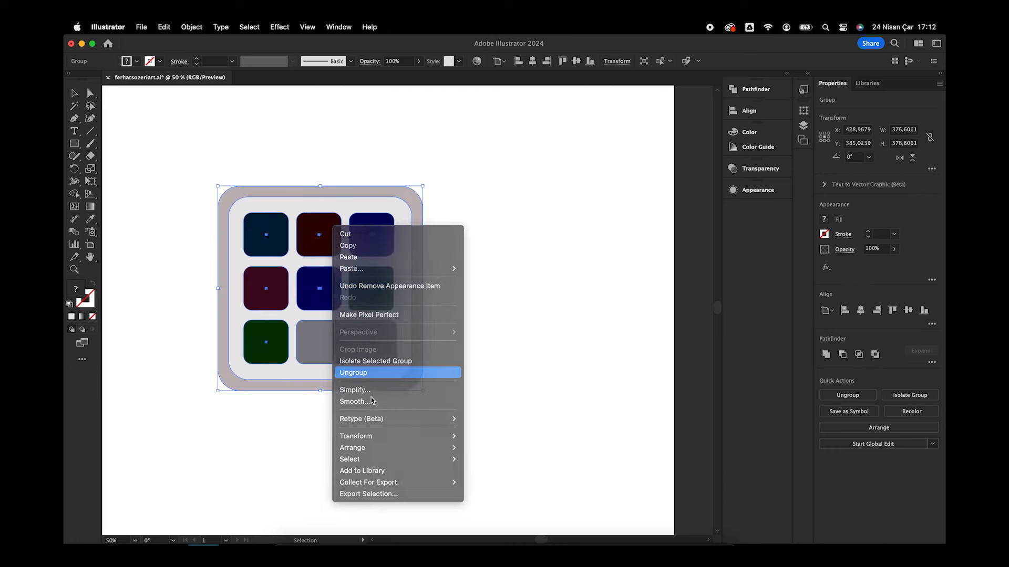
{"action": "left_click", "coordinate": [338, 394]}
{"action": "left_click", "coordinate": [299, 248]}
{"action": "right_click", "coordinate": [266, 232]}
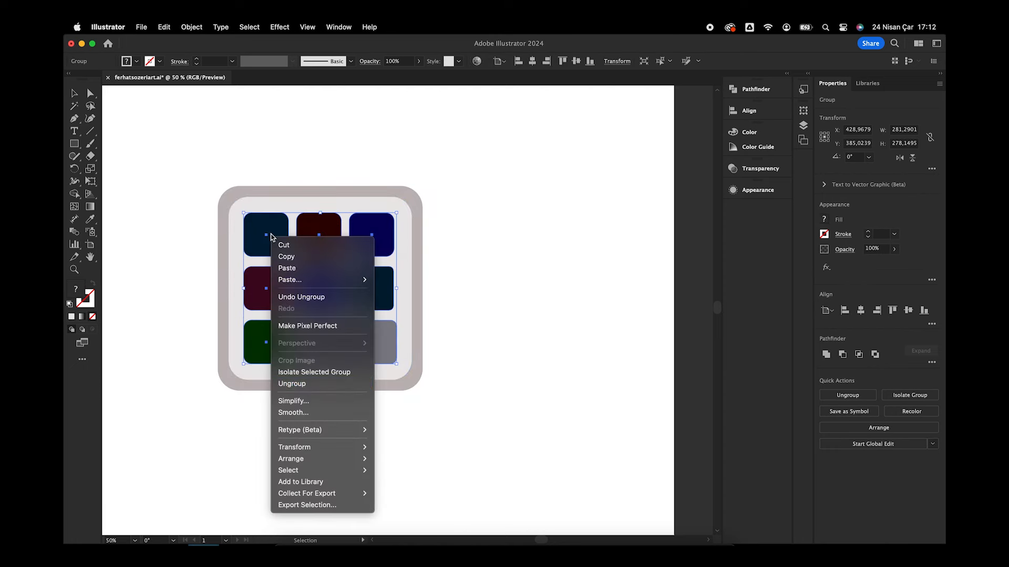
{"action": "left_click", "coordinate": [305, 385]}
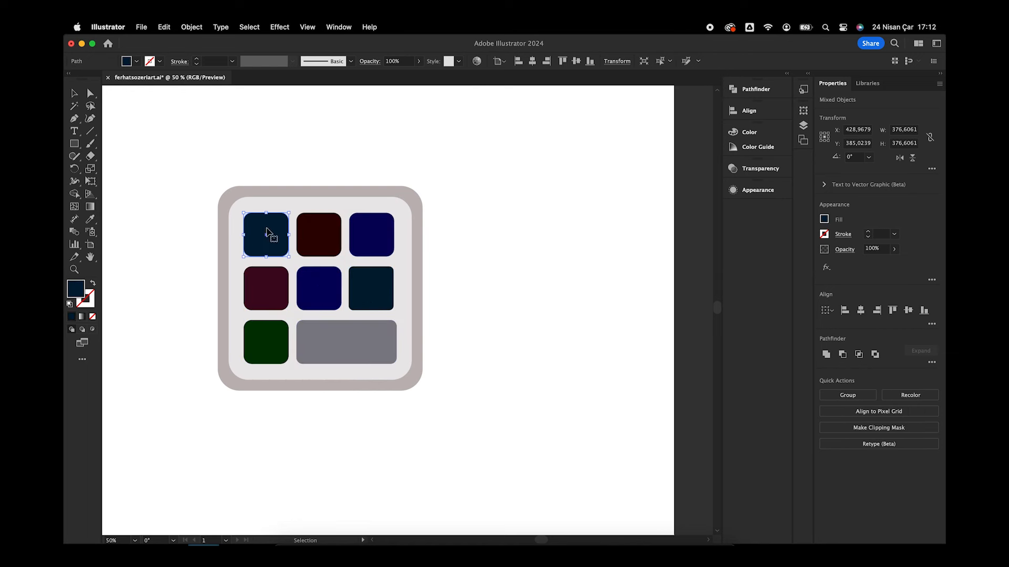
- Copy the fill hex code 001e36 of the upper-left key and leave its color as it is
{"action": "left_click", "coordinate": [268, 233]}
{"action": "double_click", "coordinate": [81, 287]}
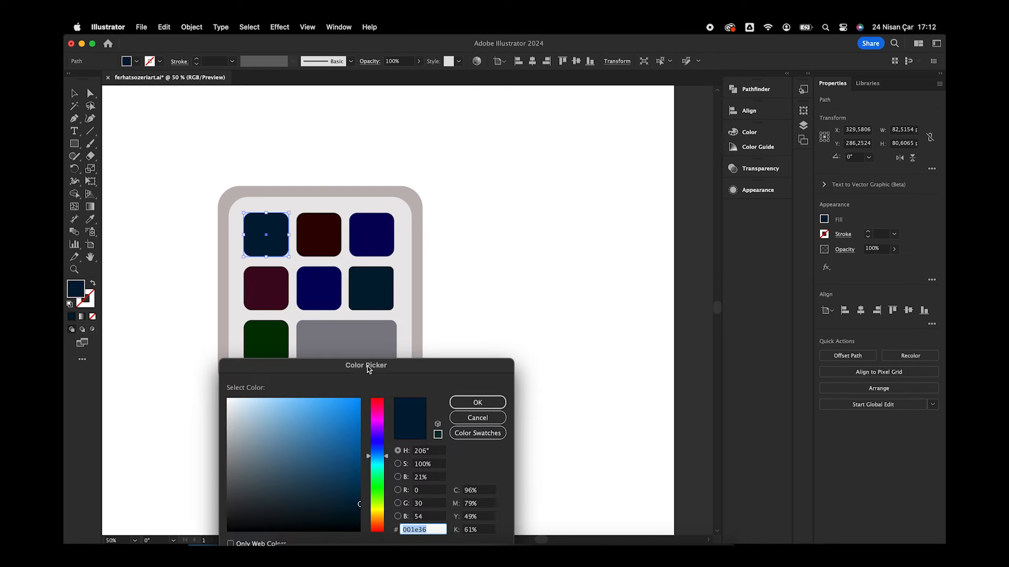
{"action": "left_click_drag", "start_coordinate": [368, 367], "coordinate": [369, 267]}
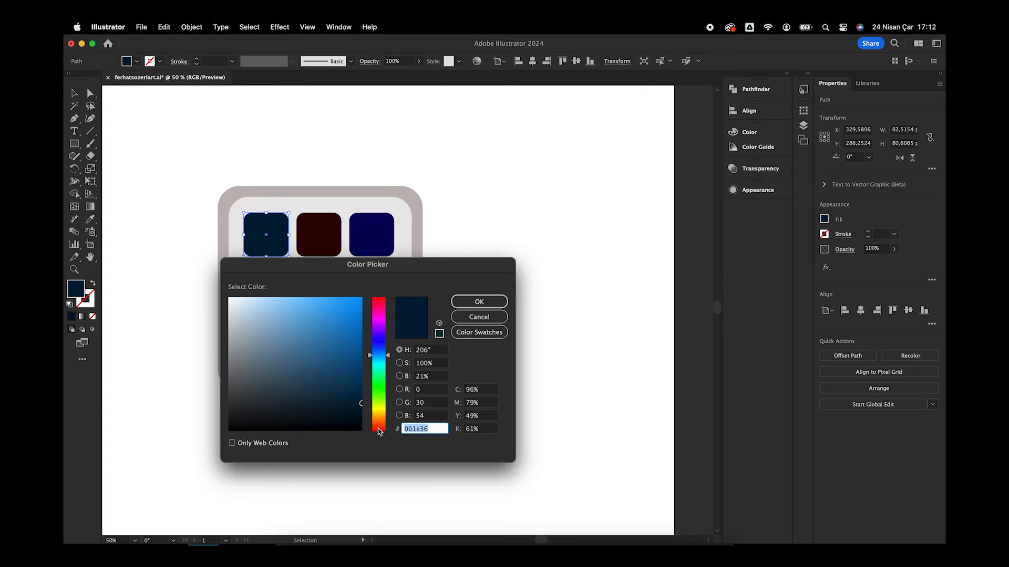
{"action": "left_click", "coordinate": [478, 301]}
{"action": "key", "text": "a"}
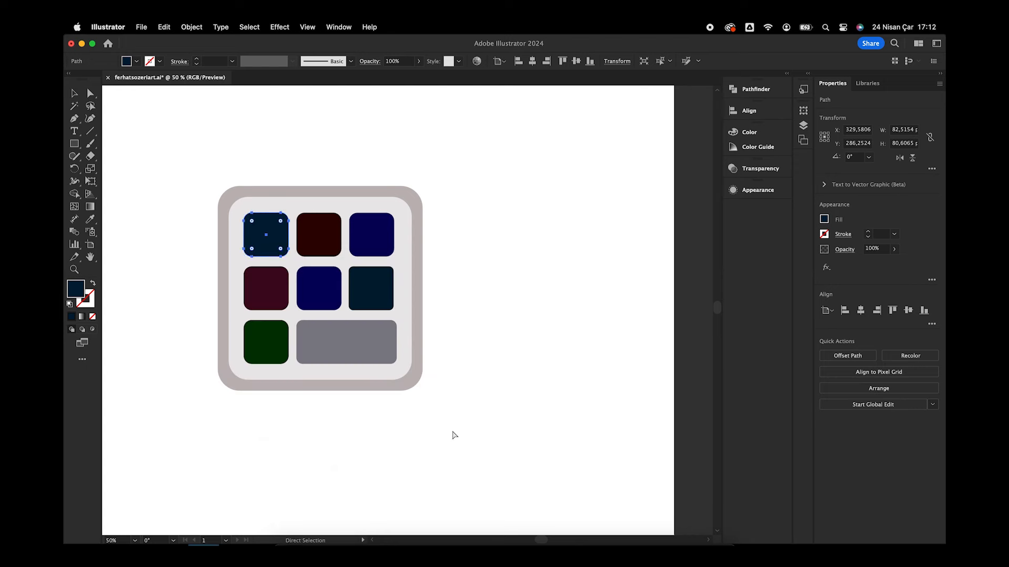
- Switch to Dimension and unlink the upper-left key's Glass material from the other parts
{"action": "left_click", "coordinate": [501, 543]}
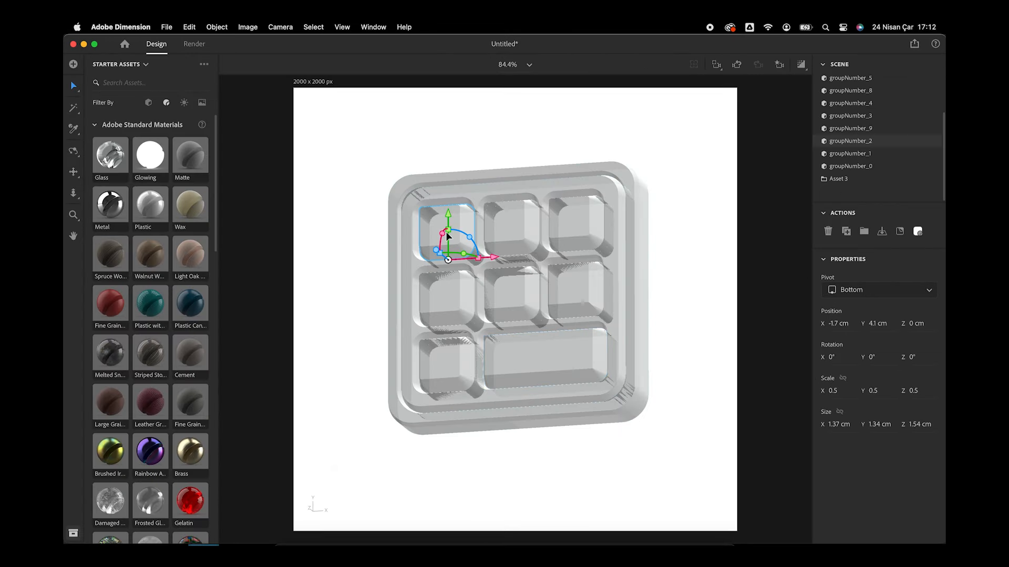
{"action": "left_click", "coordinate": [918, 232]}
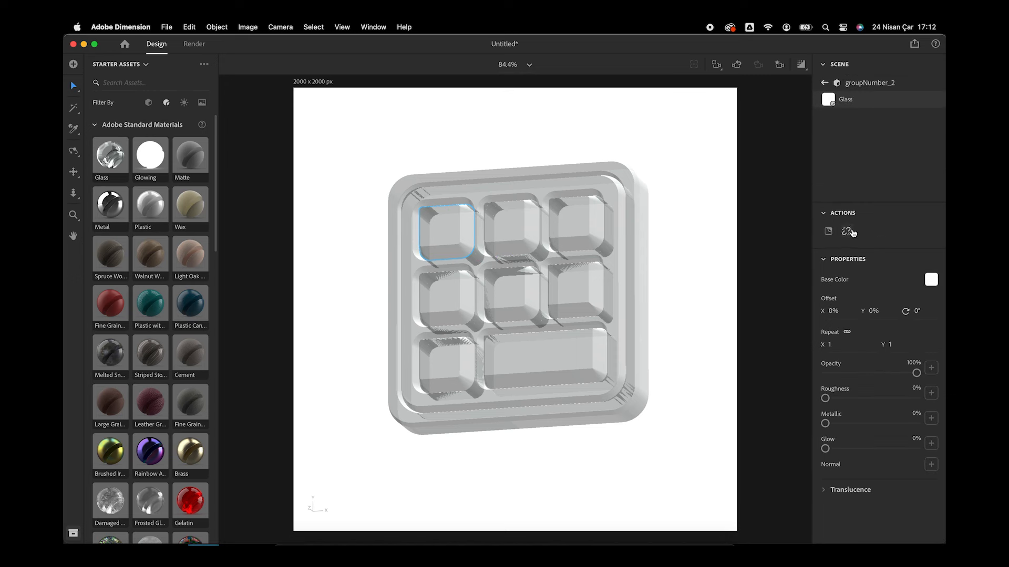
{"action": "left_click", "coordinate": [846, 231]}
- Set the upper-left key's base color to hex 001e36 and lighten it to the blue 578AB3
{"action": "left_click", "coordinate": [929, 280]}
{"action": "left_click", "coordinate": [834, 369]}
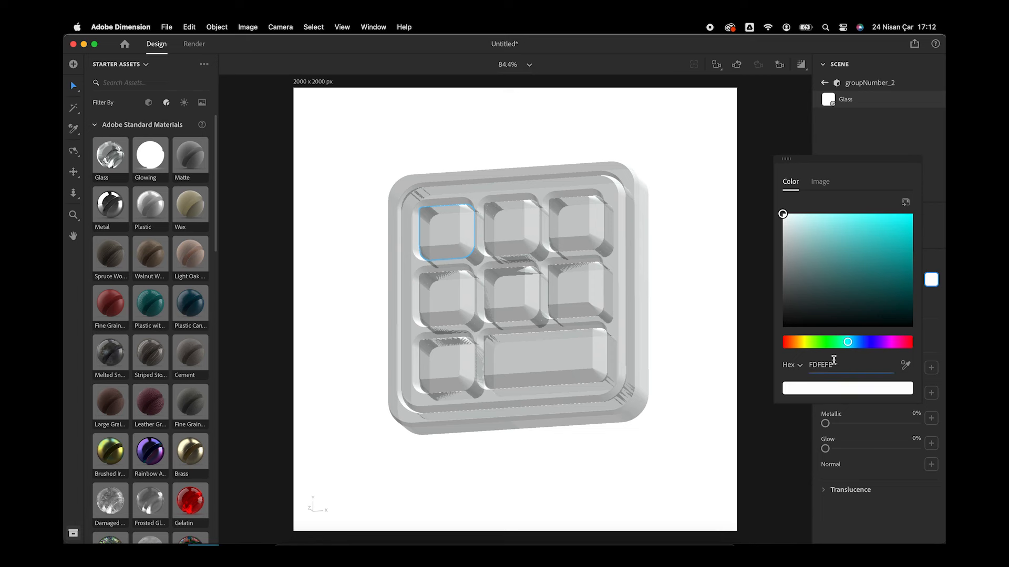
{"action": "double_click", "coordinate": [834, 363]}
{"action": "type", "text": "001e36"}
{"action": "key", "text": "Return"}
{"action": "left_click_drag", "start_coordinate": [911, 303], "coordinate": [849, 248]}
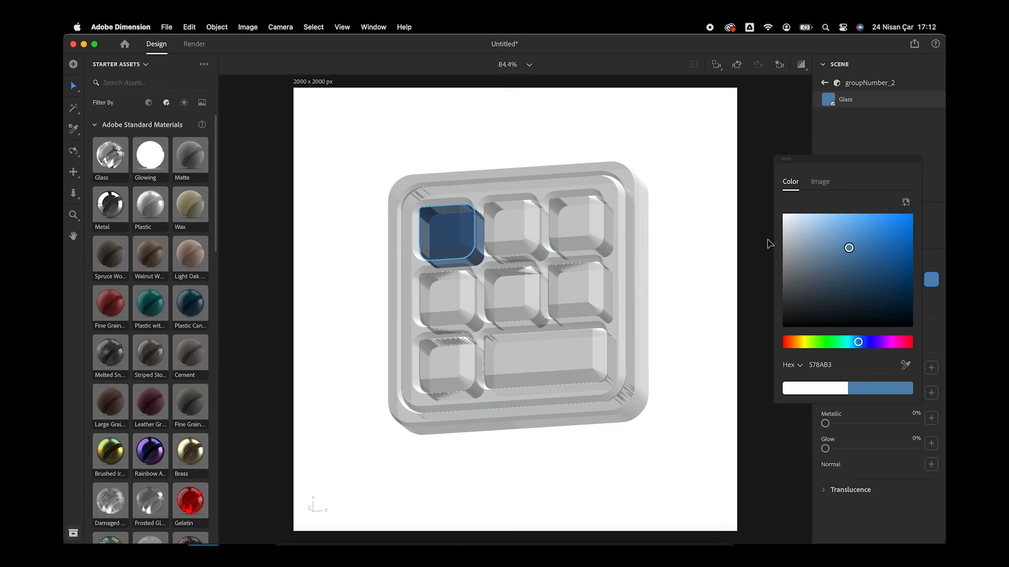
{"action": "left_click", "coordinate": [544, 157]}
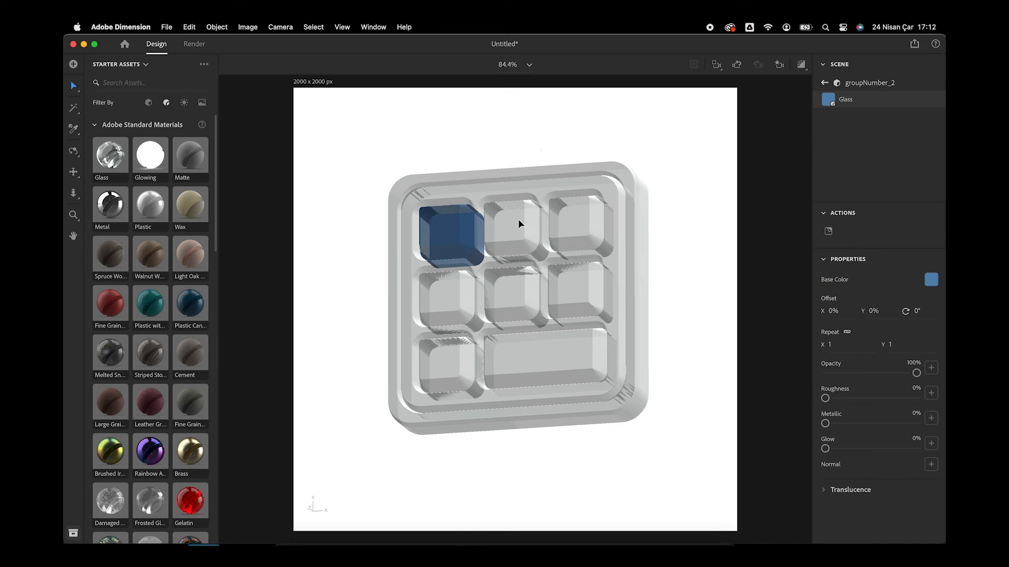
- Unlink the top middle key's Glass material, copy the matching key's fill hex code in Illustrator, and return to Dimension
{"action": "left_click", "coordinate": [519, 225]}
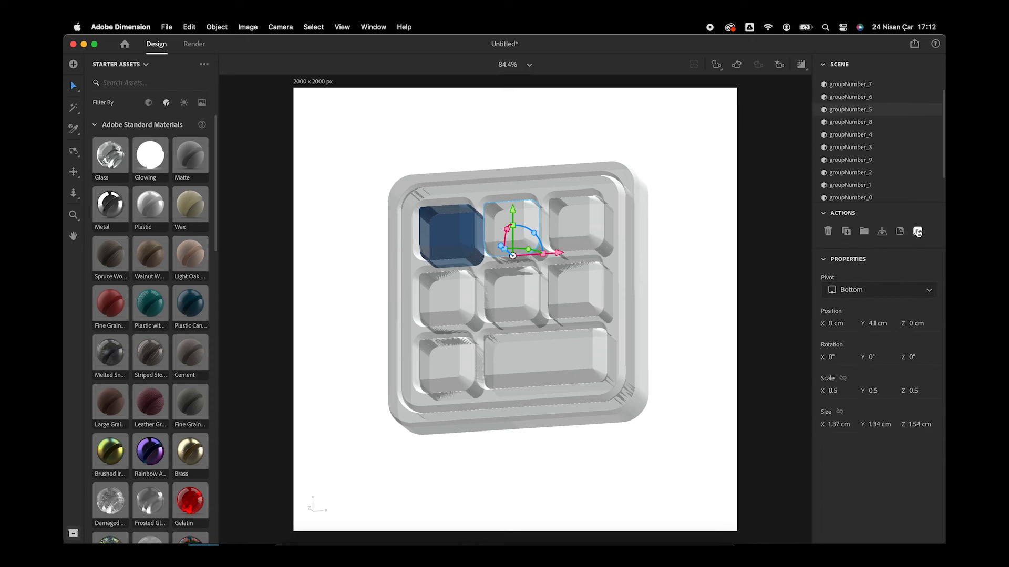
{"action": "left_click", "coordinate": [917, 232]}
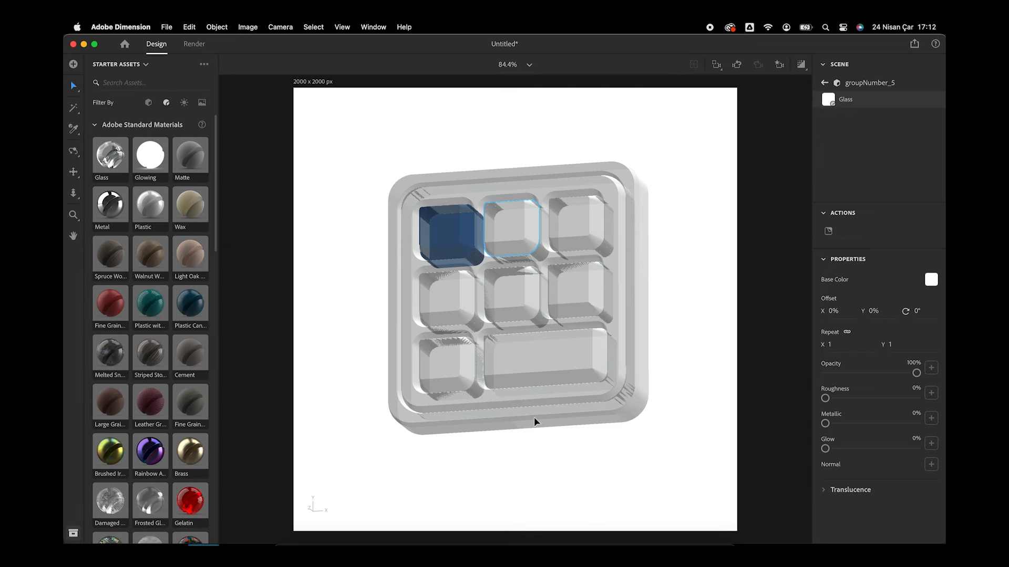
{"action": "key", "text": "super+Tab"}
{"action": "left_click", "coordinate": [318, 231]}
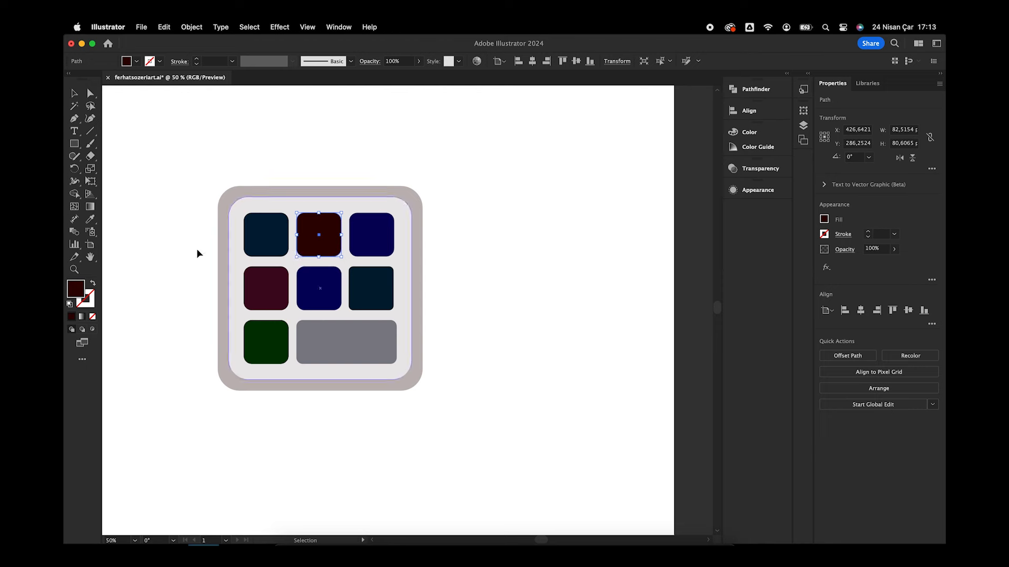
{"action": "double_click", "coordinate": [75, 289]}
{"action": "key", "text": "super+Tab"}
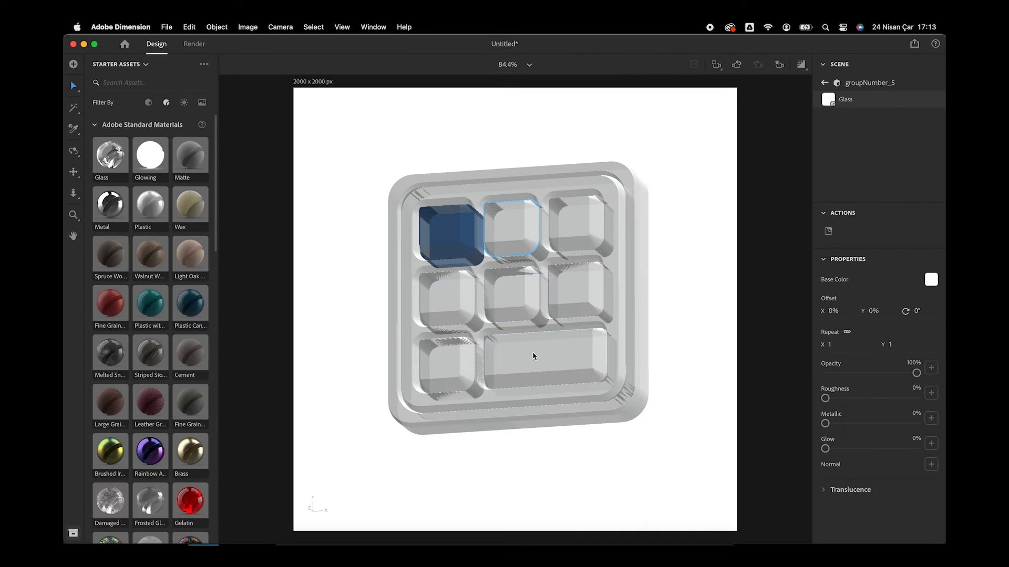
- Set the top middle key's base color to hex 2D0402 and lighten it to the muted red B5807D
{"action": "left_click", "coordinate": [930, 281]}
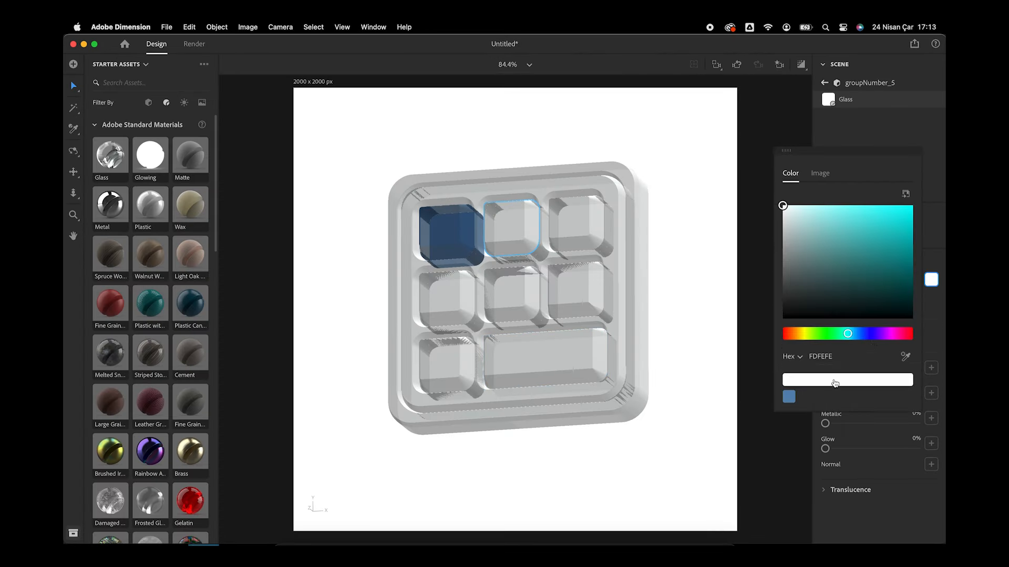
{"action": "left_click", "coordinate": [817, 358]}
{"action": "key", "text": "super+a"}
{"action": "type", "text": "2A0402"}
{"action": "left_click_drag", "start_coordinate": [905, 297], "coordinate": [823, 238]}
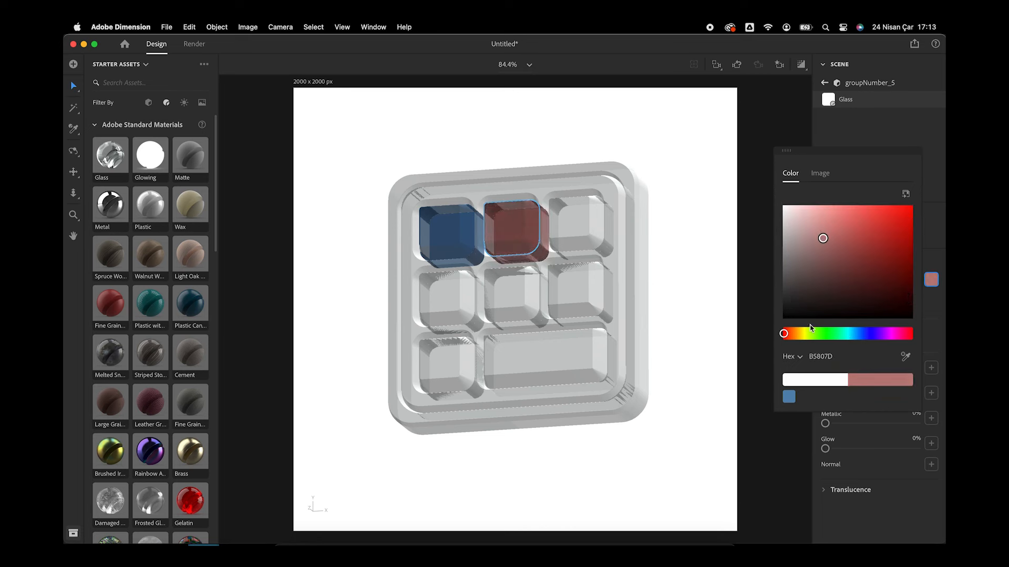
- Shift the top middle key's base color hue to orange and adjust its shade to C9A875
{"action": "mouse_move", "coordinate": [787, 339]}
{"action": "left_mouse_down"}
{"action": "mouse_move", "coordinate": [816, 339]}
{"action": "mouse_move", "coordinate": [803, 339]}
{"action": "left_mouse_up"}
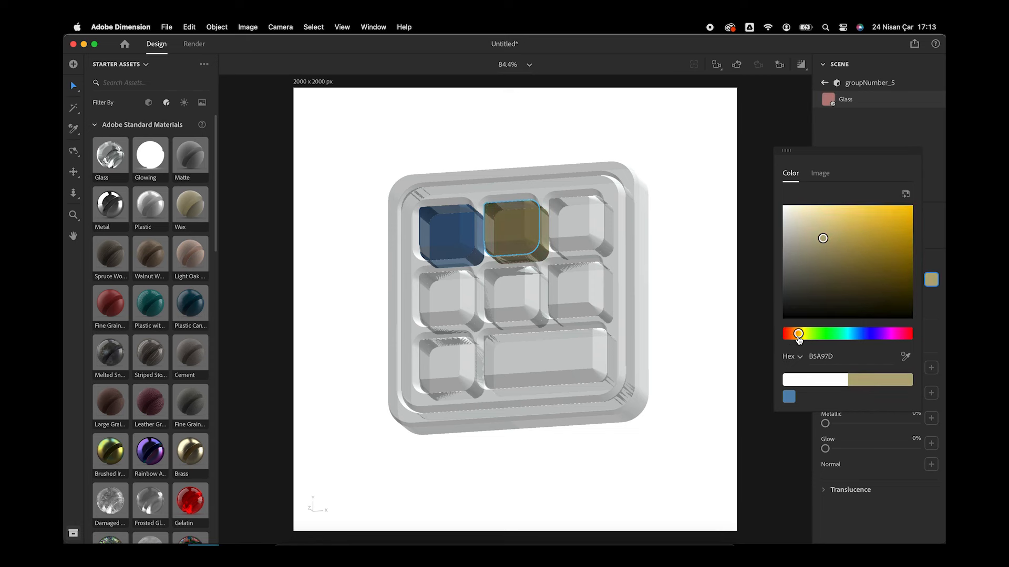
{"action": "left_click_drag", "start_coordinate": [799, 339], "coordinate": [796, 341]}
{"action": "left_click_drag", "start_coordinate": [824, 239], "coordinate": [838, 230]}
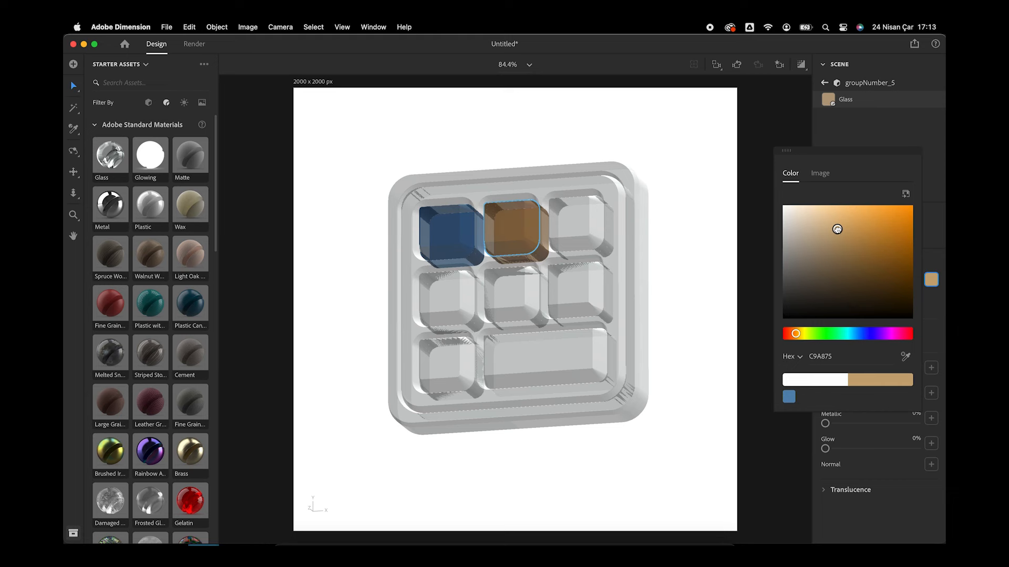
{"action": "left_click", "coordinate": [669, 270]}
- Set the base color of the top right key's Glass material to the violet 8989CC
{"action": "left_click", "coordinate": [590, 229]}
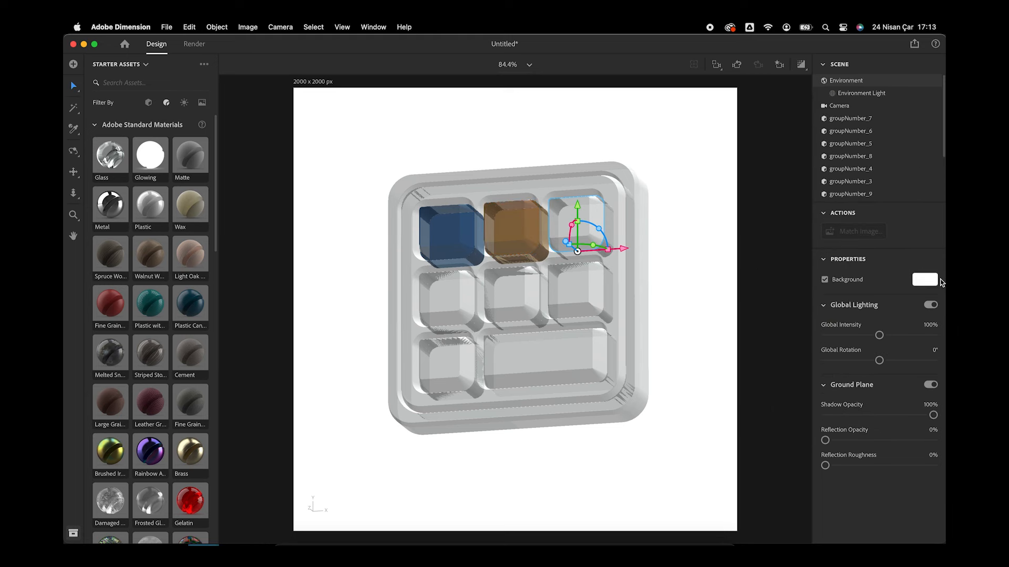
{"action": "left_click", "coordinate": [918, 234]}
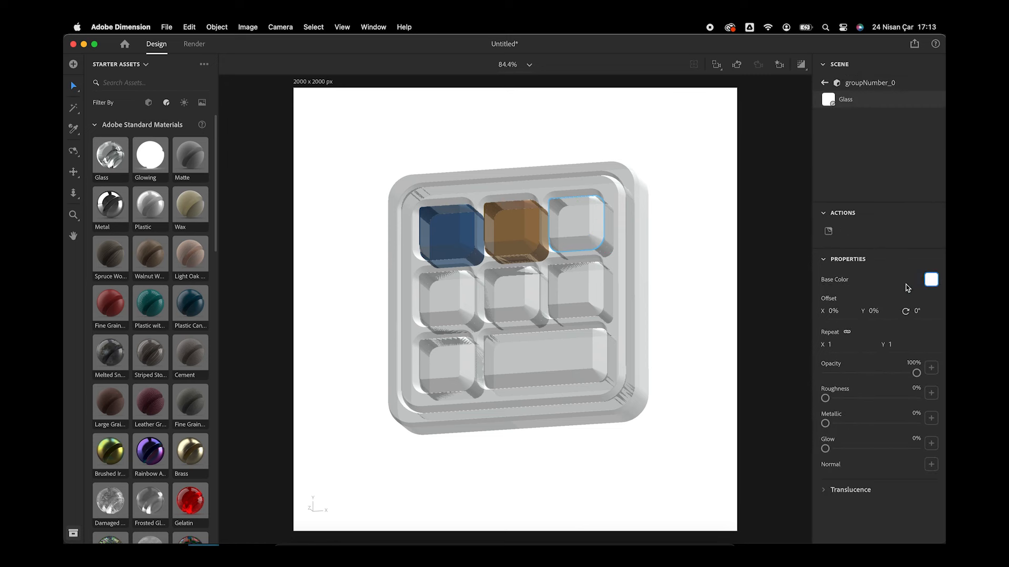
{"action": "left_click", "coordinate": [931, 281]}
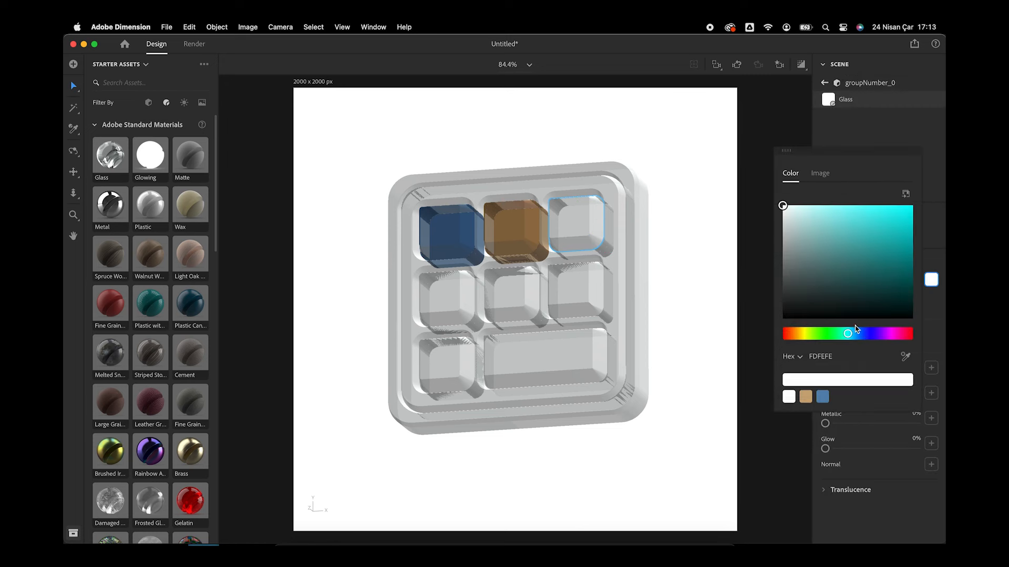
{"action": "left_click", "coordinate": [870, 334]}
{"action": "mouse_move", "coordinate": [858, 245]}
{"action": "left_mouse_down"}
{"action": "mouse_move", "coordinate": [856, 214]}
{"action": "mouse_move", "coordinate": [826, 231]}
{"action": "left_mouse_up"}
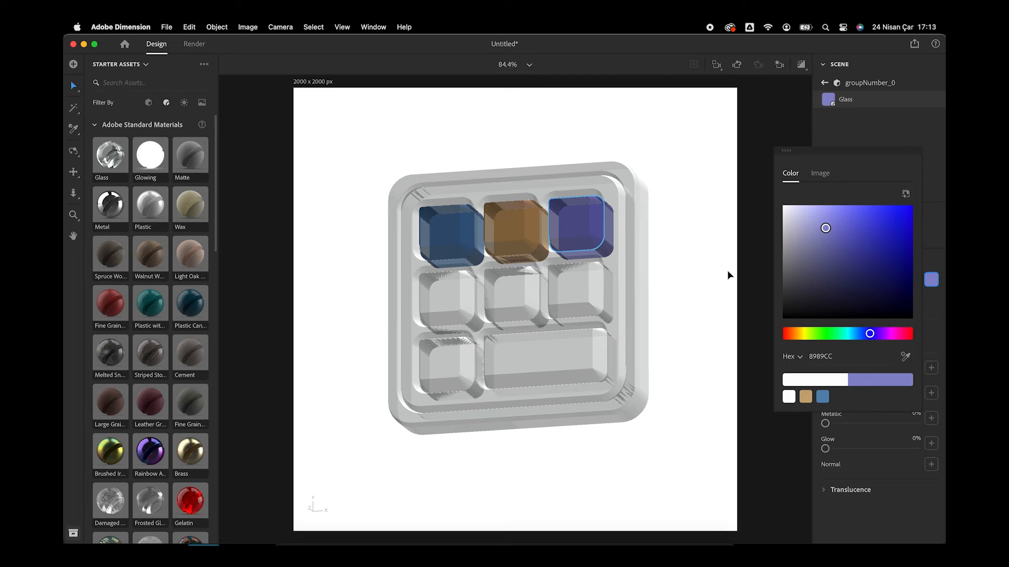
{"action": "left_click", "coordinate": [715, 305]}
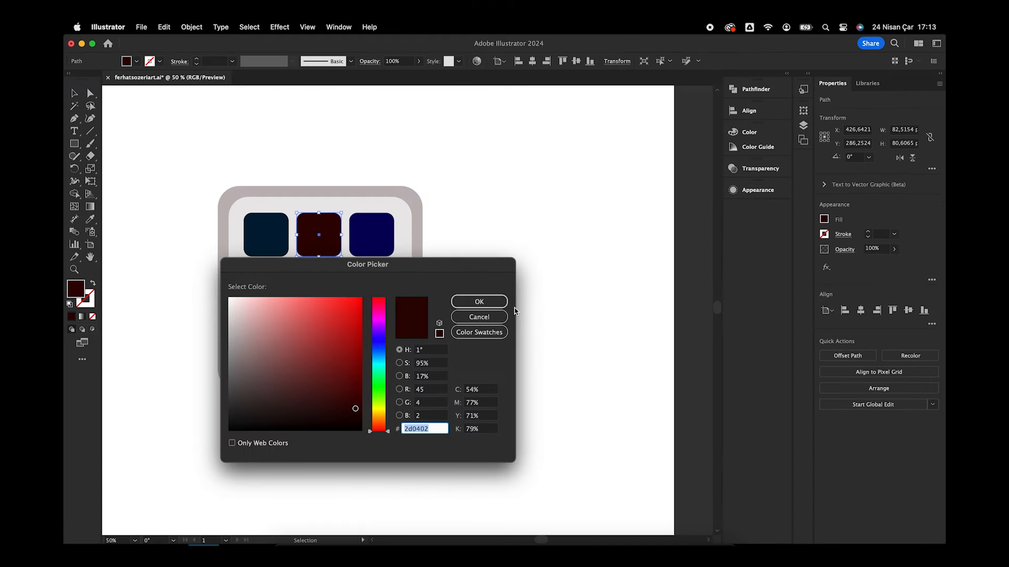
- In Illustrator, close the open color dialog and copy the fill hex code of the middle row's first key
{"action": "left_click", "coordinate": [479, 302]}
{"action": "left_click", "coordinate": [279, 296]}
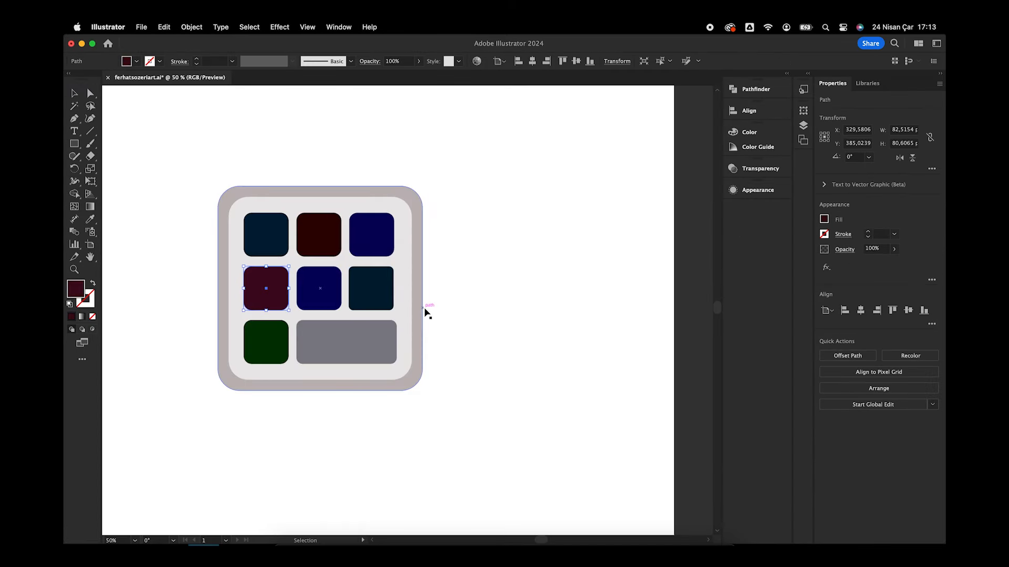
{"action": "double_click", "coordinate": [75, 288]}
{"action": "key", "text": "Return"}
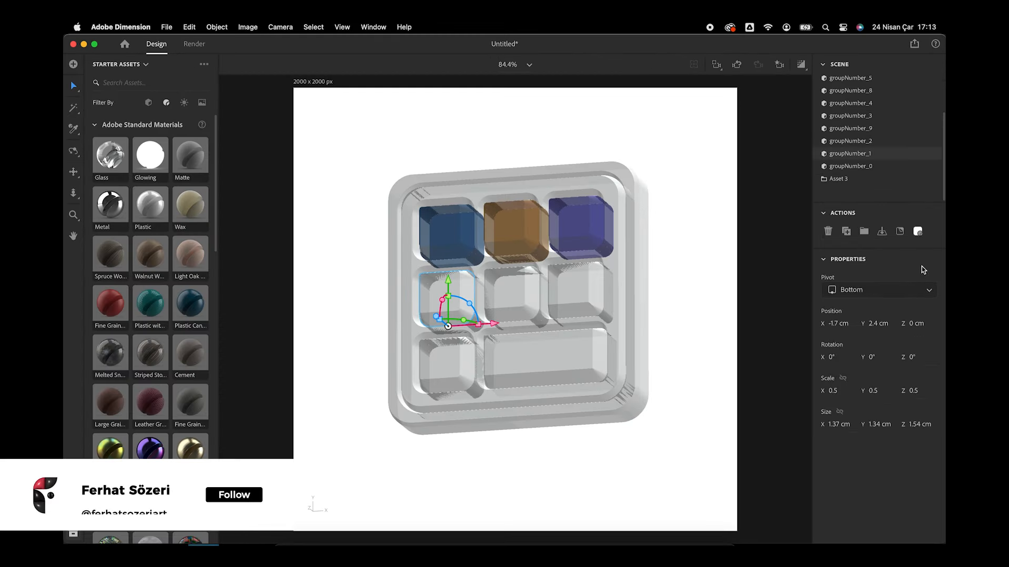
- Set the Glass base color of the middle row's left key to hex 43091F and lighten it to the muted rose AD7289
{"action": "left_click", "coordinate": [918, 233]}
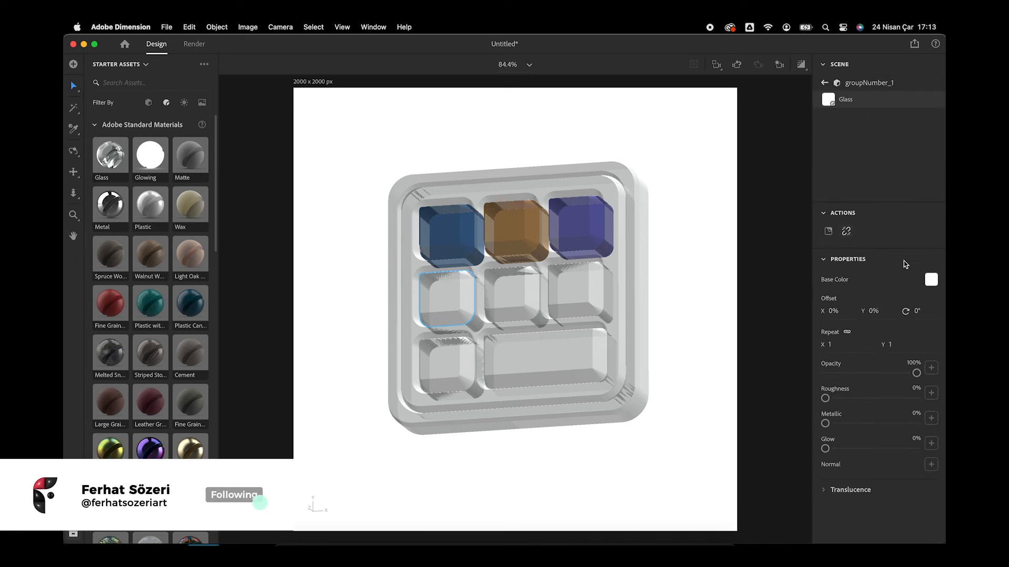
{"action": "left_click", "coordinate": [930, 280]}
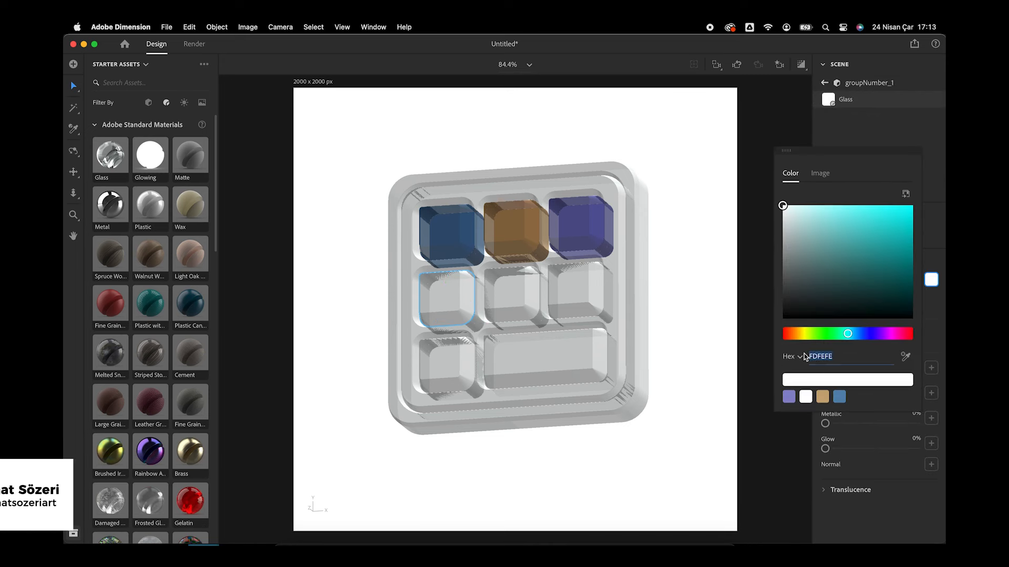
{"action": "double_click", "coordinate": [823, 356]}
{"action": "type", "text": "45081F"}
{"action": "key", "text": "Return"}
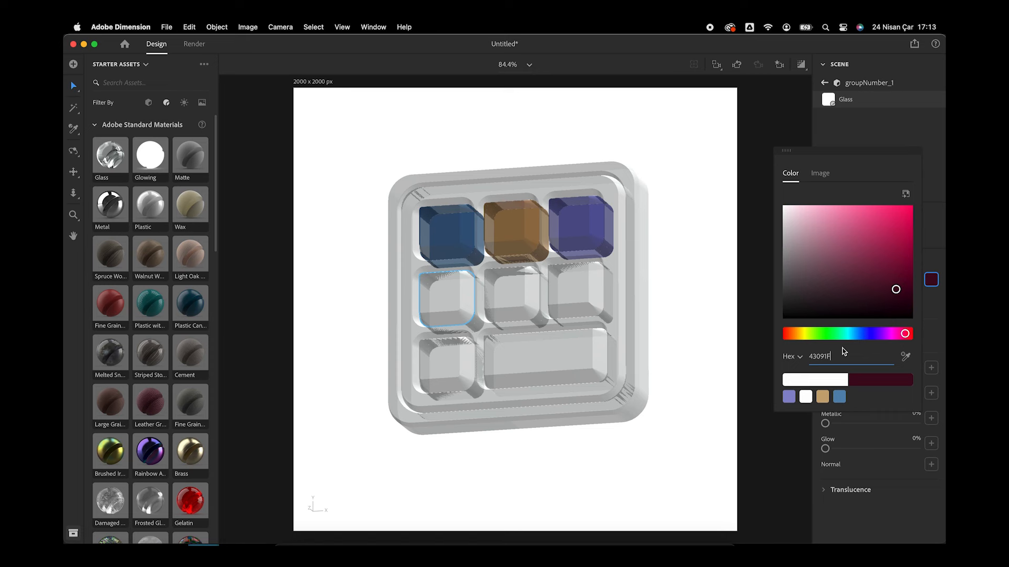
{"action": "mouse_move", "coordinate": [882, 275]}
{"action": "left_mouse_down"}
{"action": "mouse_move", "coordinate": [851, 233]}
{"action": "mouse_move", "coordinate": [827, 242]}
{"action": "left_mouse_up"}
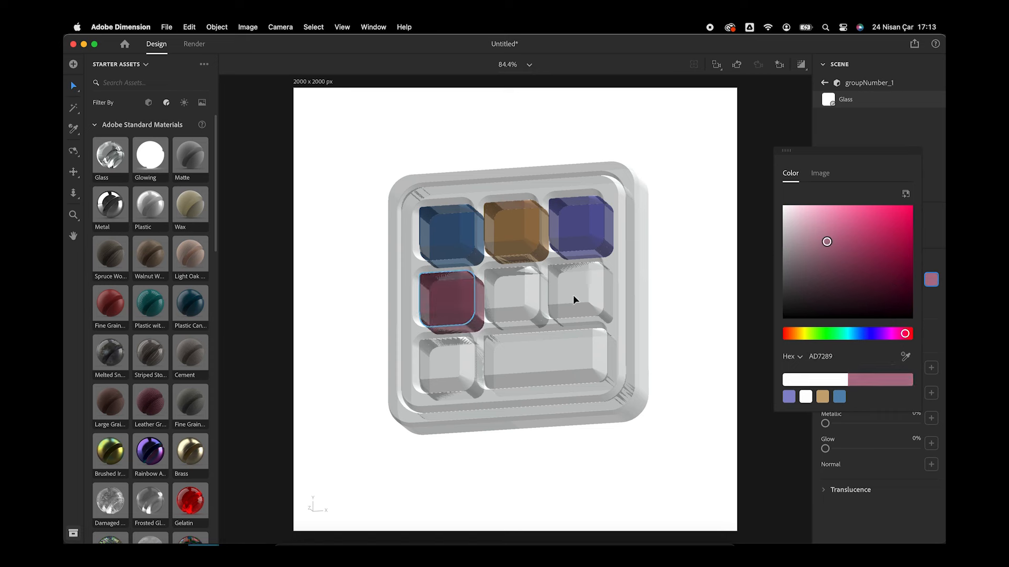
{"action": "left_click", "coordinate": [655, 289]}
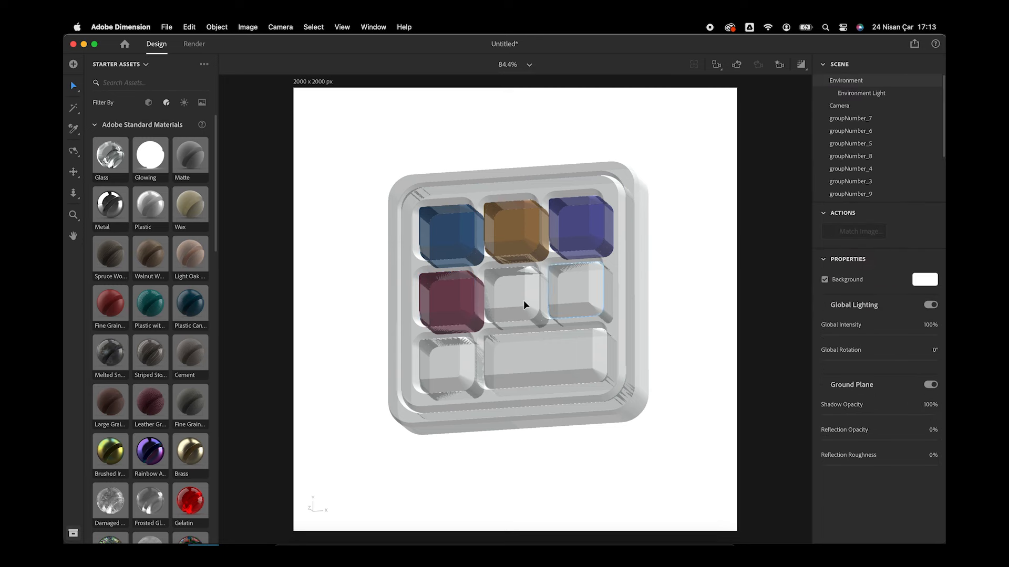
- Compare with the flat keypad in Illustrator, and in Dimension set the center key's Glass base color to the light blue 7AA9BD
{"action": "left_click", "coordinate": [523, 302]}
{"action": "key", "text": "super+Tab"}
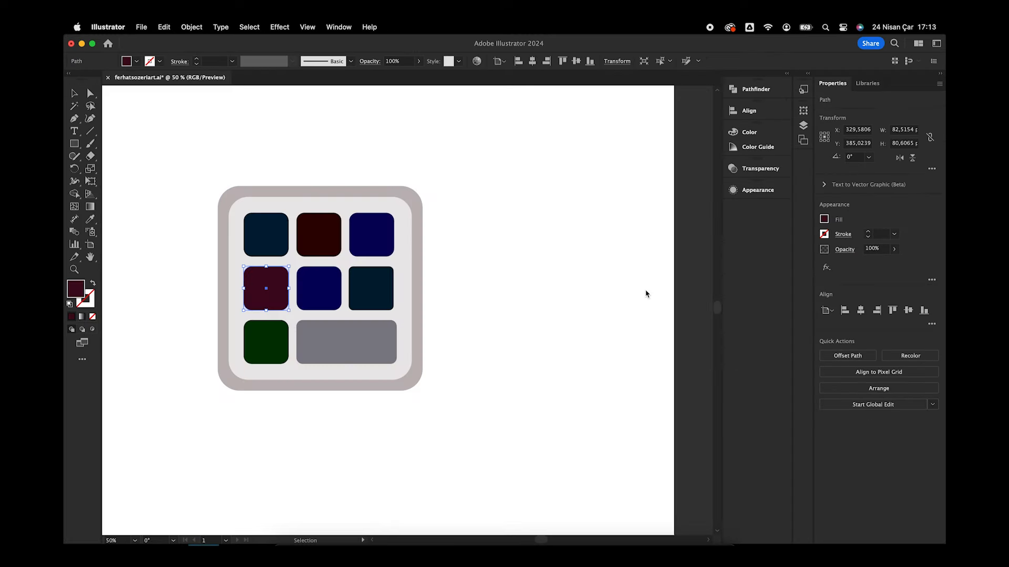
{"action": "key", "text": "super+Tab"}
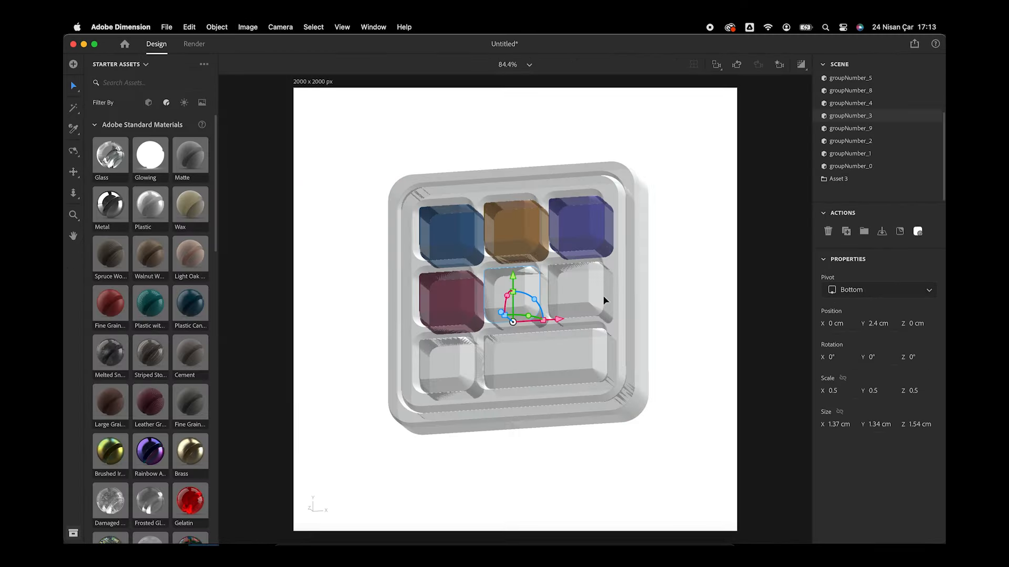
{"action": "left_click", "coordinate": [919, 234]}
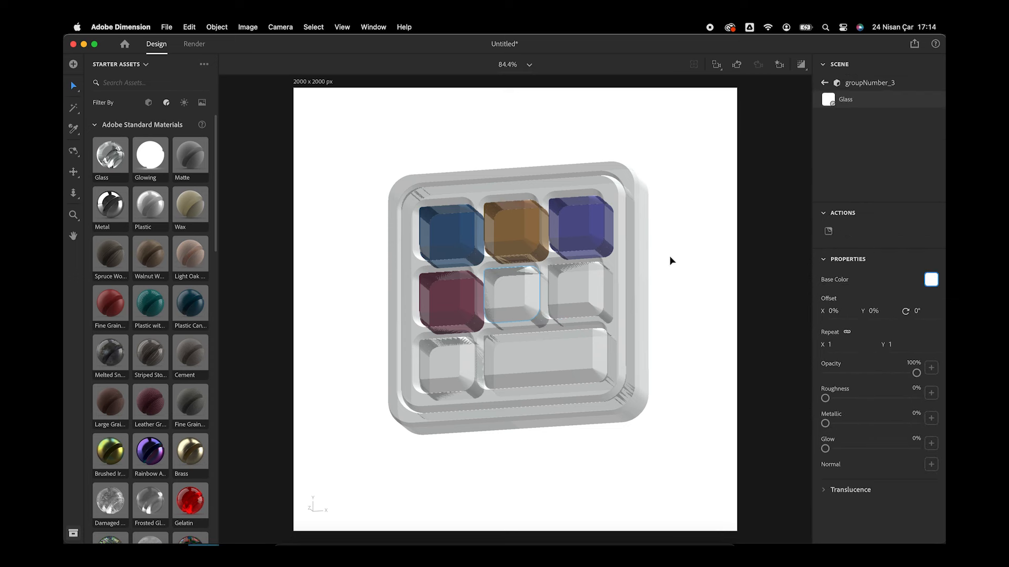
{"action": "left_click", "coordinate": [931, 280]}
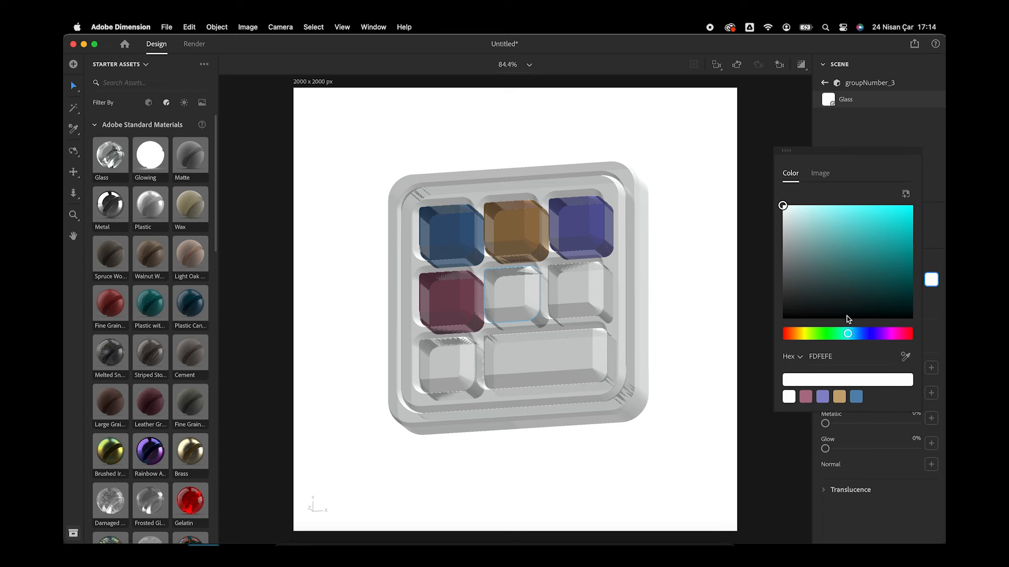
{"action": "left_click", "coordinate": [828, 230]}
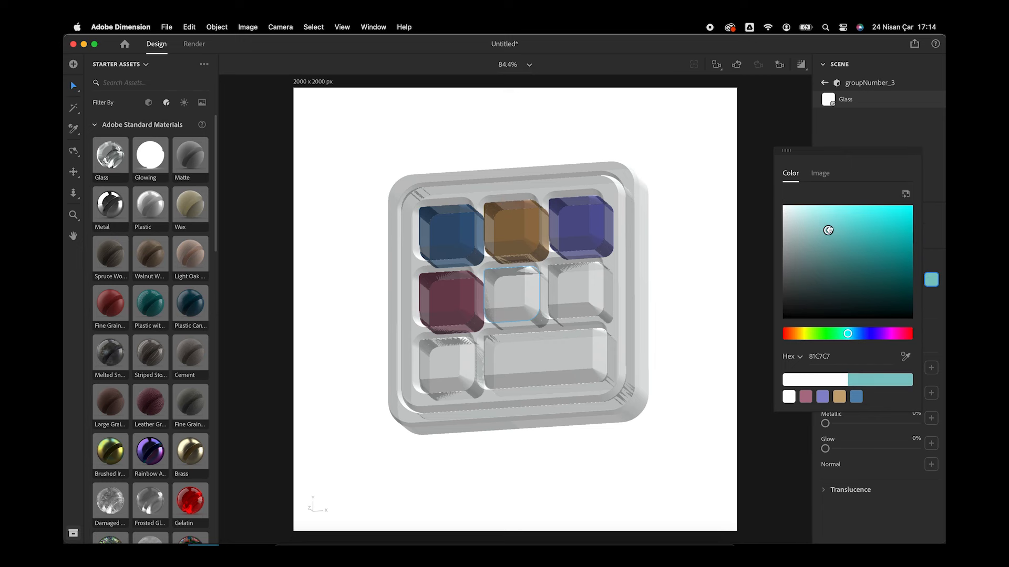
{"action": "left_click_drag", "start_coordinate": [828, 231], "coordinate": [829, 234]}
{"action": "left_click_drag", "start_coordinate": [848, 338], "coordinate": [855, 336]}
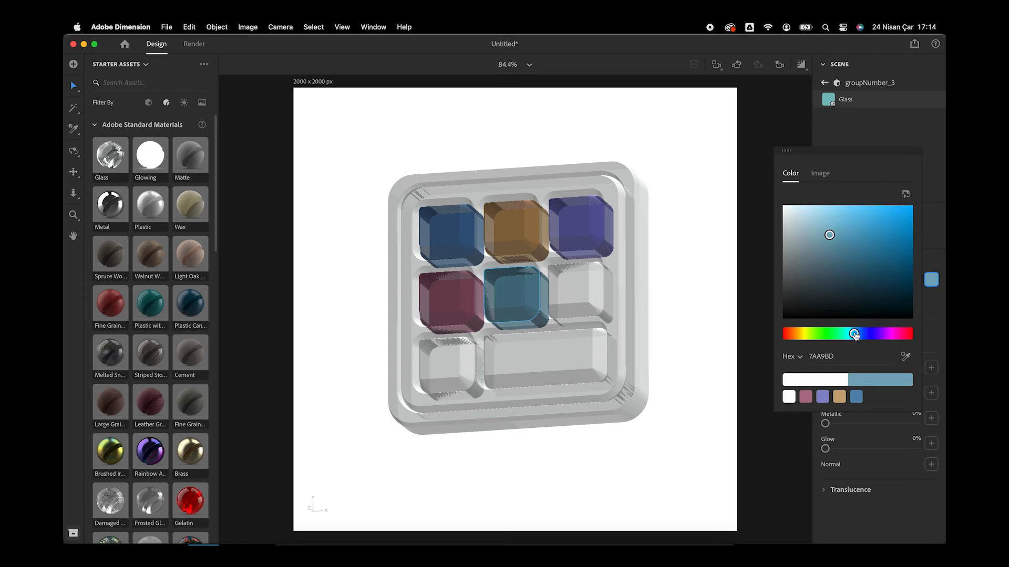
- Select the middle row's right key and check the fill color of the matching flat key in Illustrator
{"action": "left_click", "coordinate": [599, 292]}
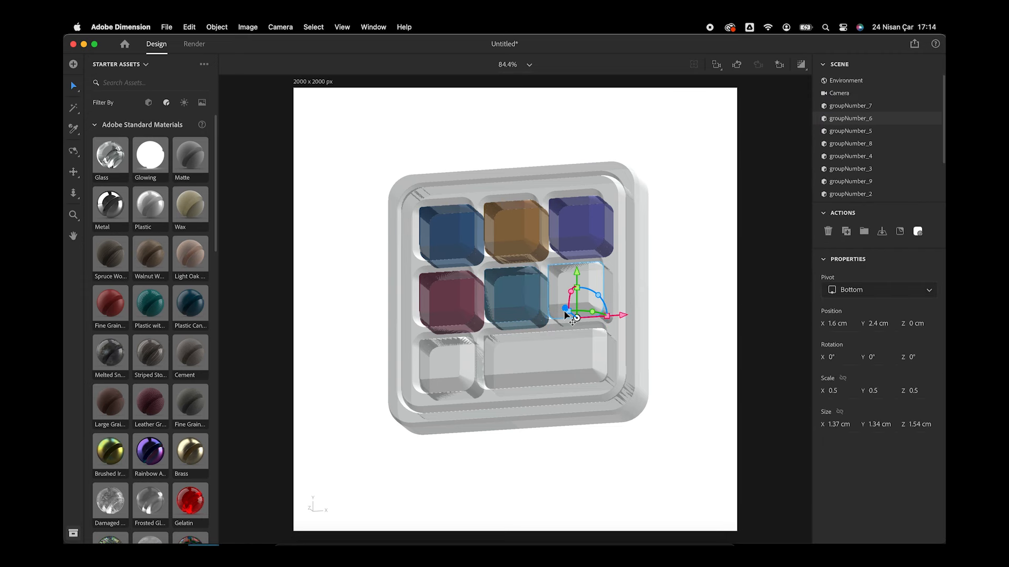
{"action": "key", "text": "super+Tab"}
{"action": "left_click", "coordinate": [389, 296]}
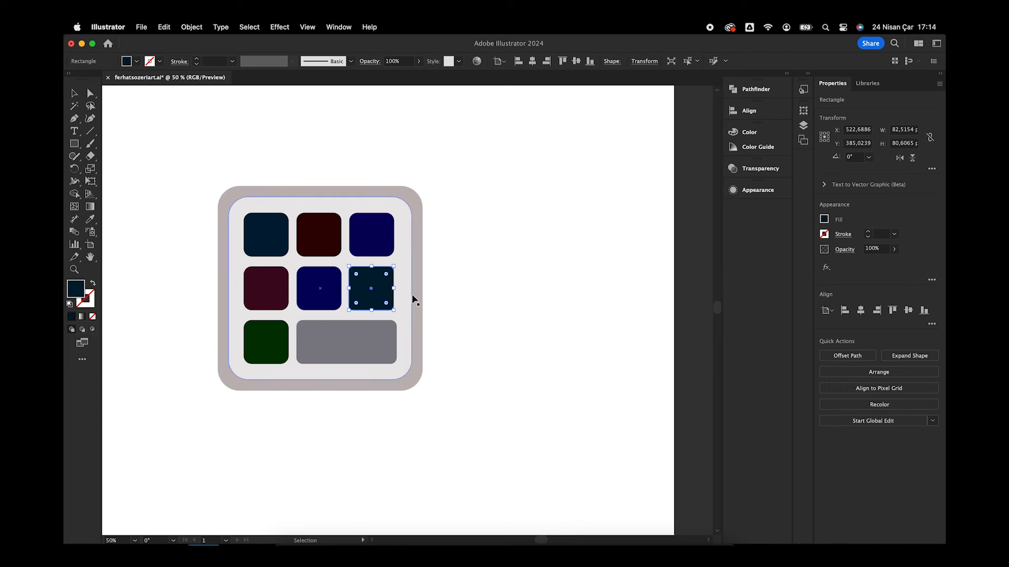
{"action": "key", "text": "super+Tab"}
- In Dimension, set the Glass base color of the middle row's right key to the violet 7F7FAD
{"action": "left_click", "coordinate": [919, 232]}
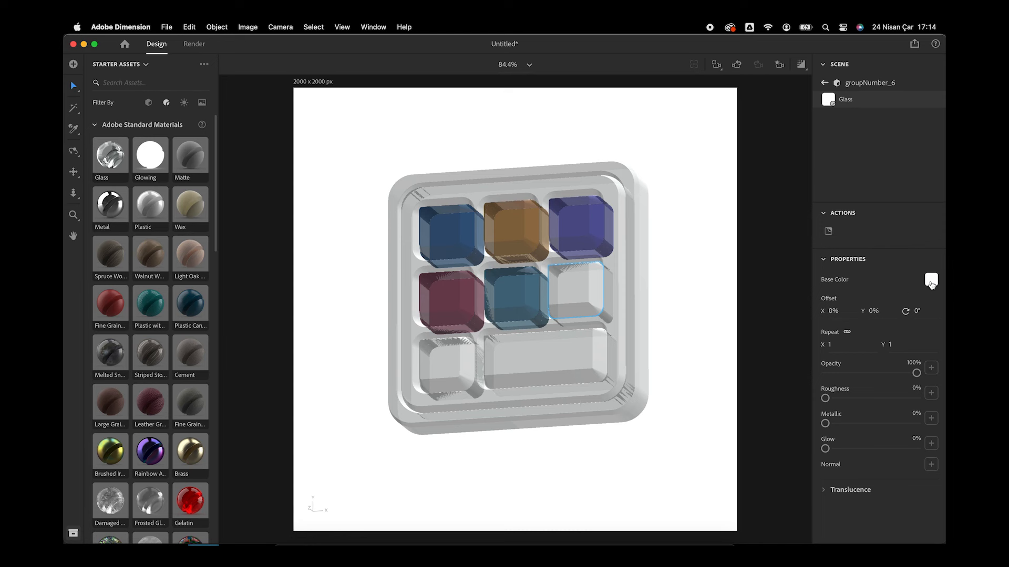
{"action": "left_click", "coordinate": [931, 280]}
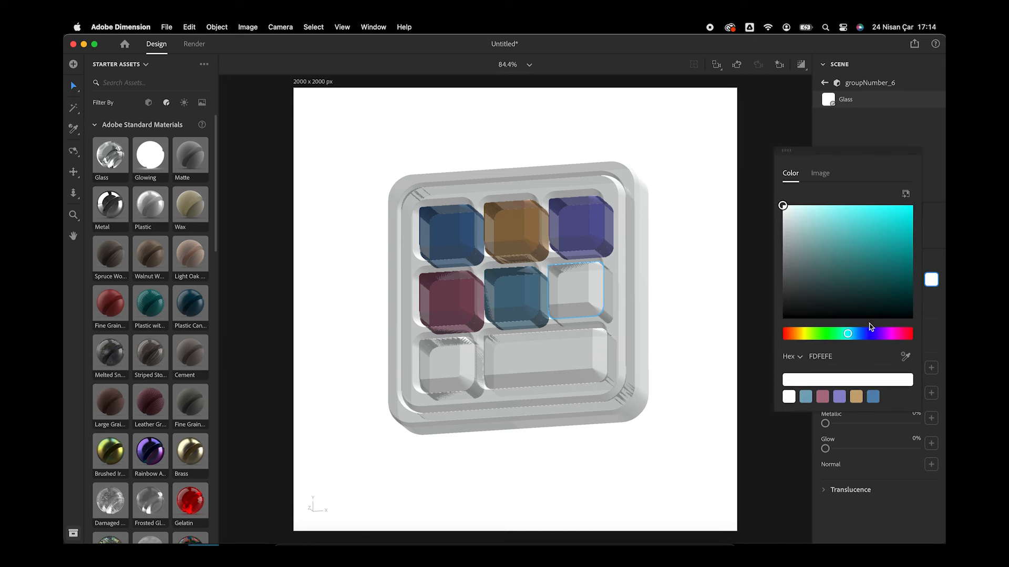
{"action": "left_click_drag", "start_coordinate": [862, 334], "coordinate": [870, 334]}
{"action": "left_click", "coordinate": [820, 218]}
{"action": "mouse_move", "coordinate": [820, 227]}
{"action": "left_mouse_down"}
{"action": "mouse_move", "coordinate": [820, 250]}
{"action": "mouse_move", "coordinate": [817, 241]}
{"action": "left_mouse_up"}
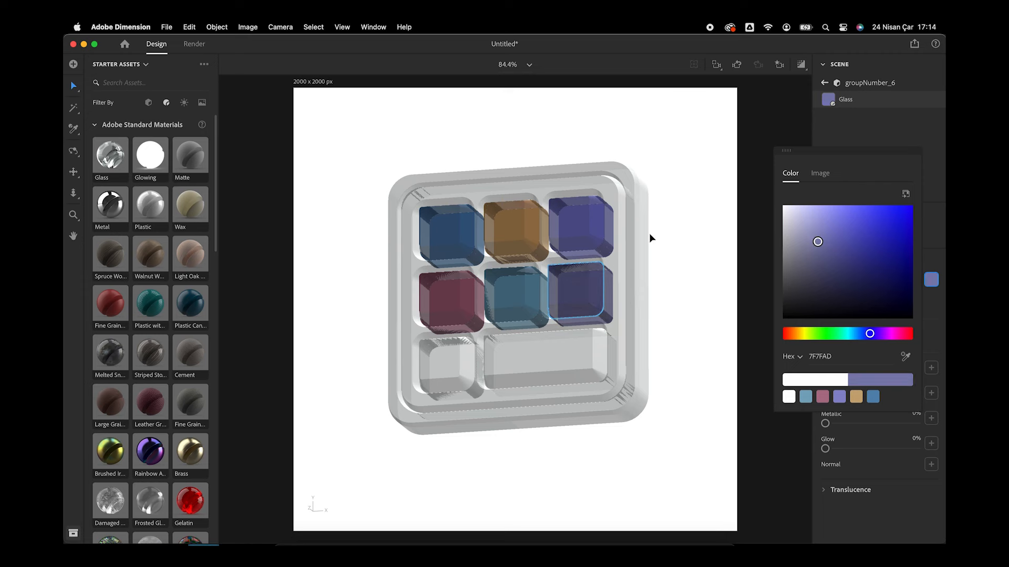
- Shift the hue of the middle row's right key toward blue and brighten its base color to 7DA1D4
{"action": "right_click_drag", "start_coordinate": [650, 234], "coordinate": [702, 229]}
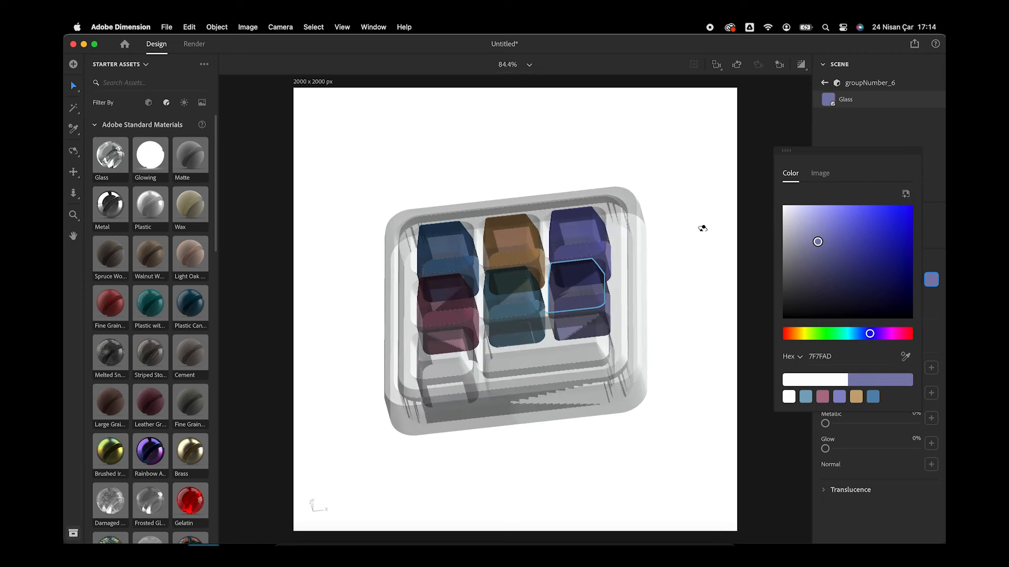
{"action": "left_click_drag", "start_coordinate": [871, 334], "coordinate": [860, 335]}
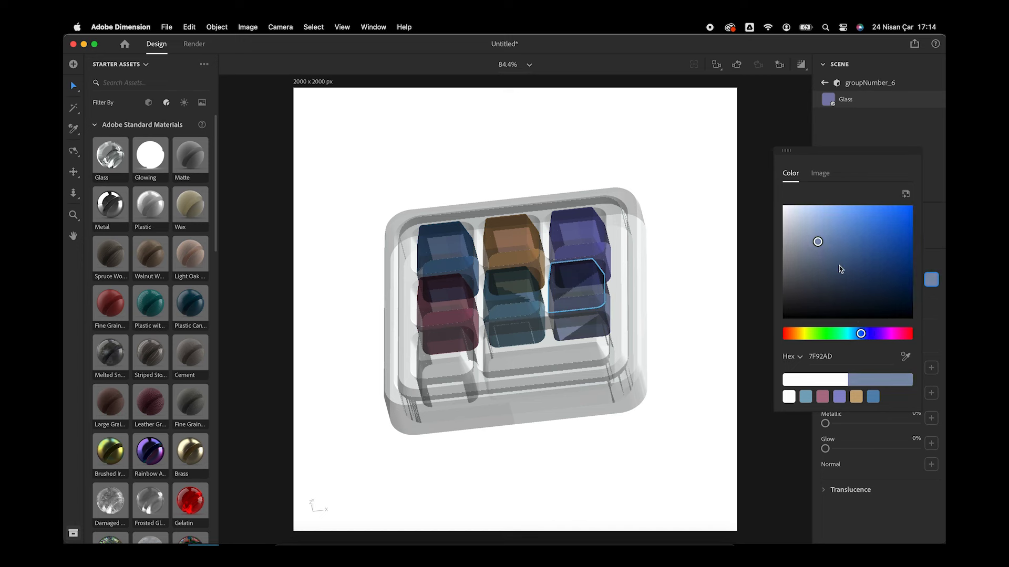
{"action": "left_click", "coordinate": [836, 225]}
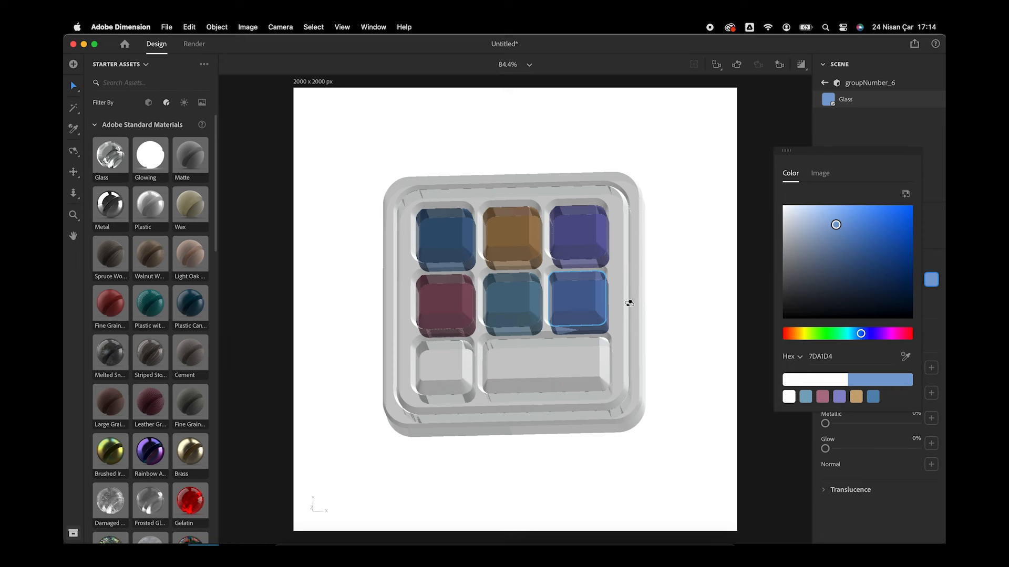
- Set the base color of the bottom left key's Glass material to a light green
{"action": "left_click", "coordinate": [456, 360]}
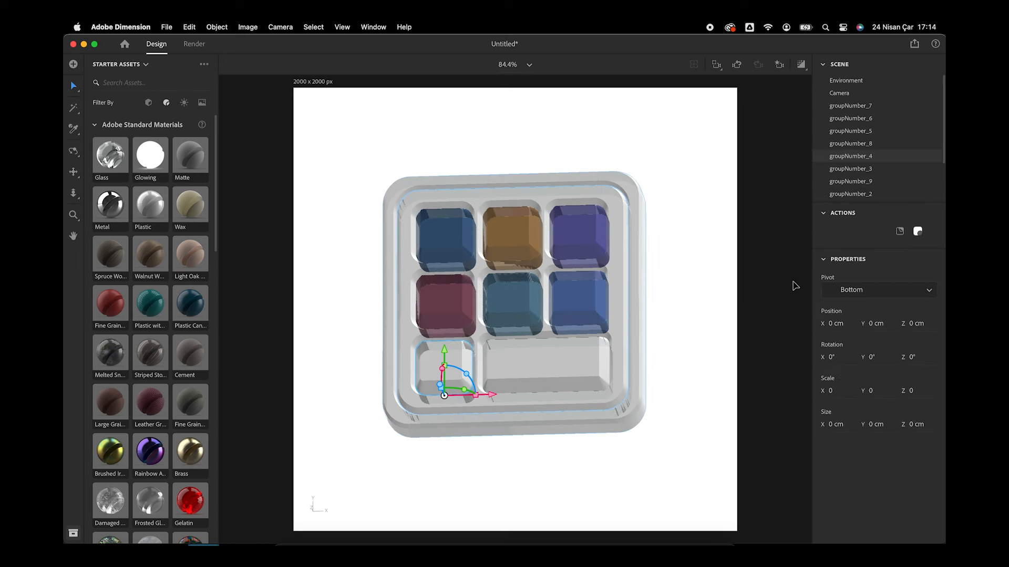
{"action": "left_click", "coordinate": [917, 232]}
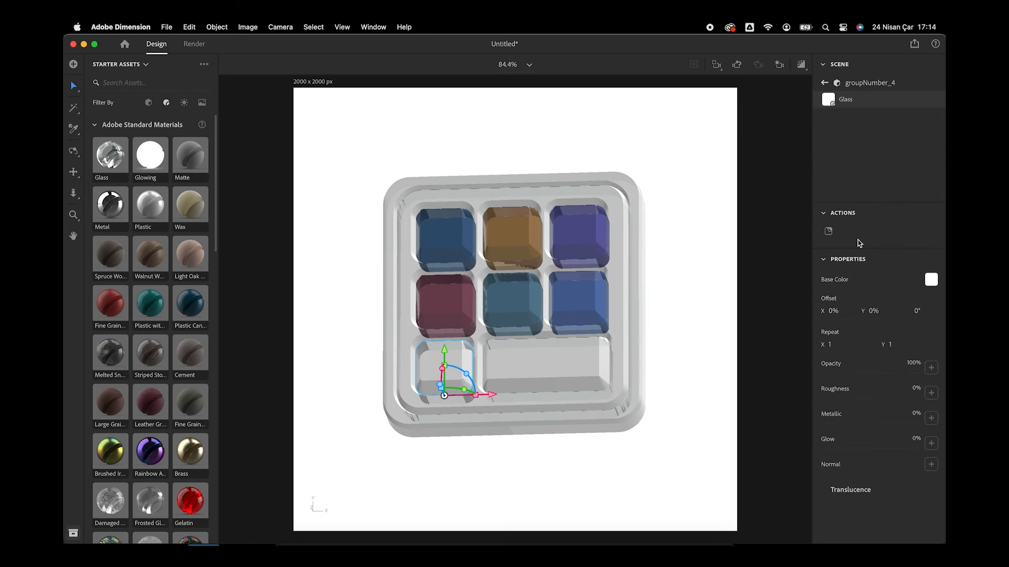
{"action": "left_click", "coordinate": [931, 281]}
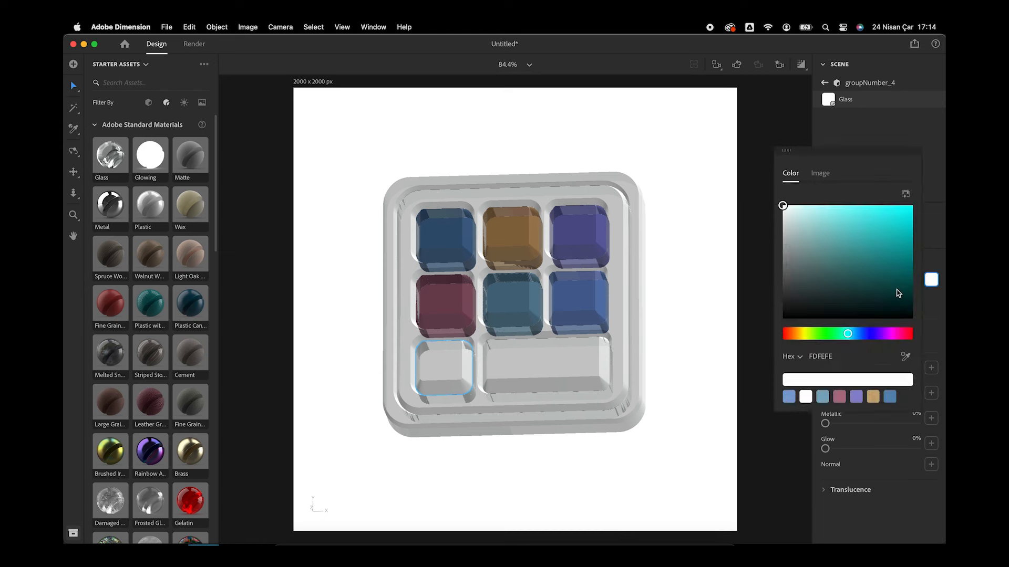
{"action": "left_click", "coordinate": [942, 305]}
{"action": "left_click", "coordinate": [932, 281]}
{"action": "left_click_drag", "start_coordinate": [842, 335], "coordinate": [826, 334]}
{"action": "left_click_drag", "start_coordinate": [826, 231], "coordinate": [806, 221]}
{"action": "left_click", "coordinate": [716, 311]}
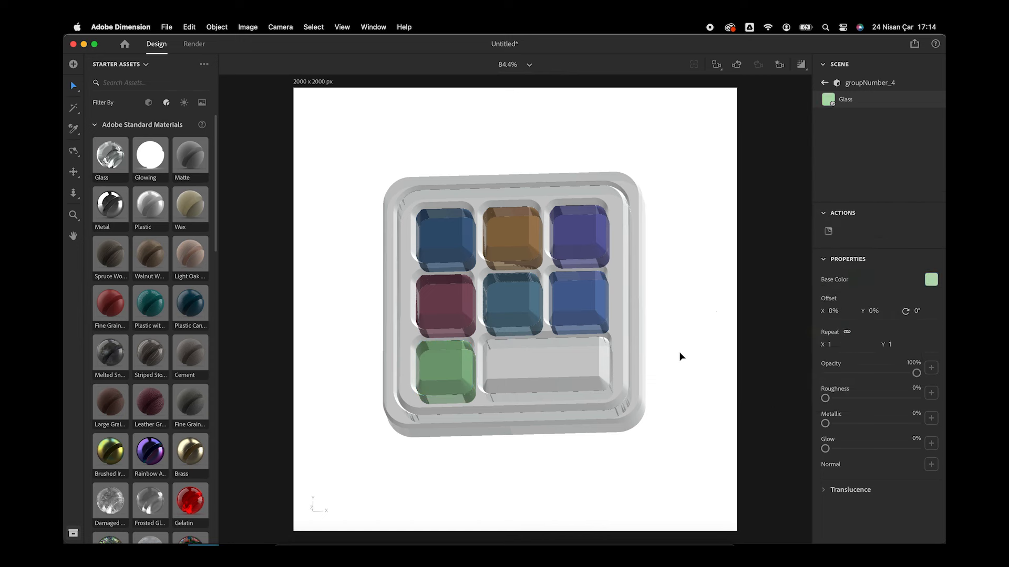
- Try to tint the wide bottom key's Glass material with the gray 758080
{"action": "left_click", "coordinate": [679, 351]}
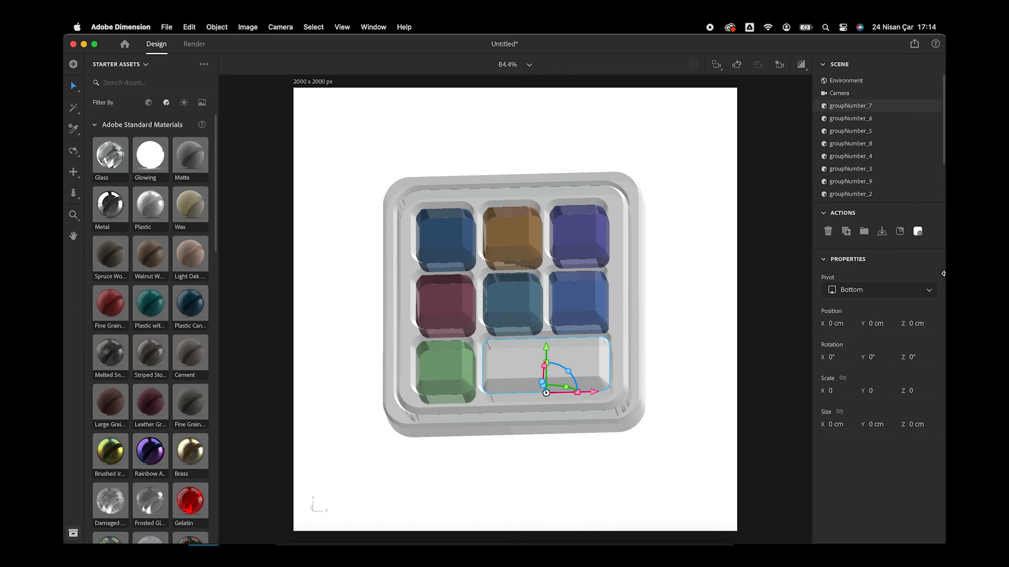
{"action": "left_click", "coordinate": [918, 231]}
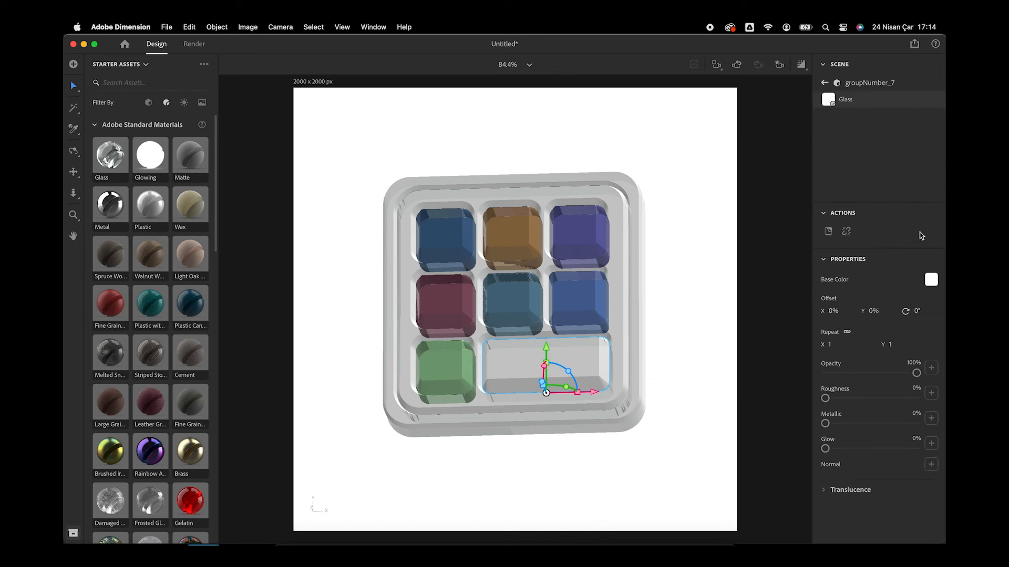
{"action": "left_click", "coordinate": [931, 279]}
{"action": "left_click_drag", "start_coordinate": [794, 266], "coordinate": [793, 262]}
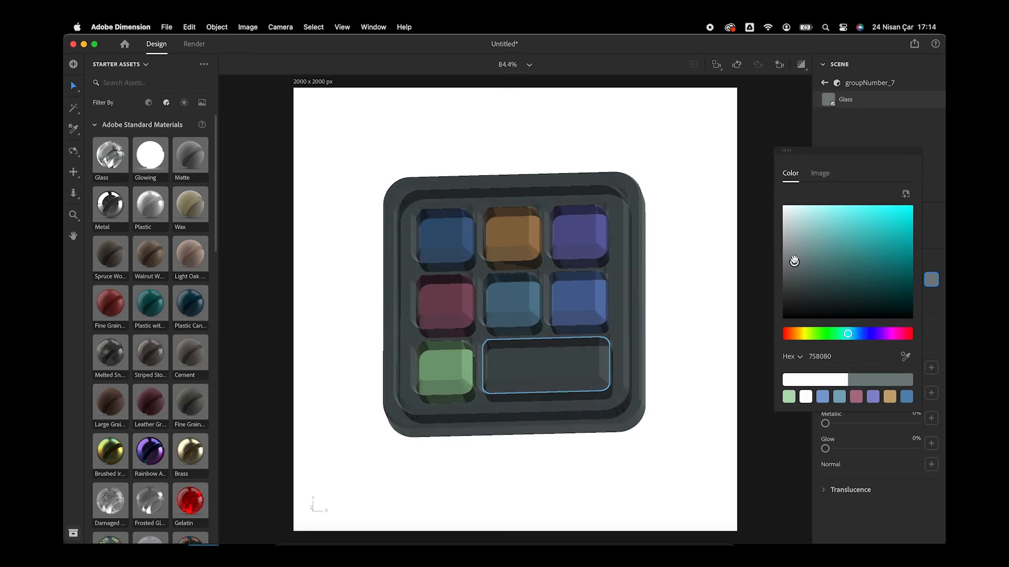
{"action": "key", "text": "Escape"}
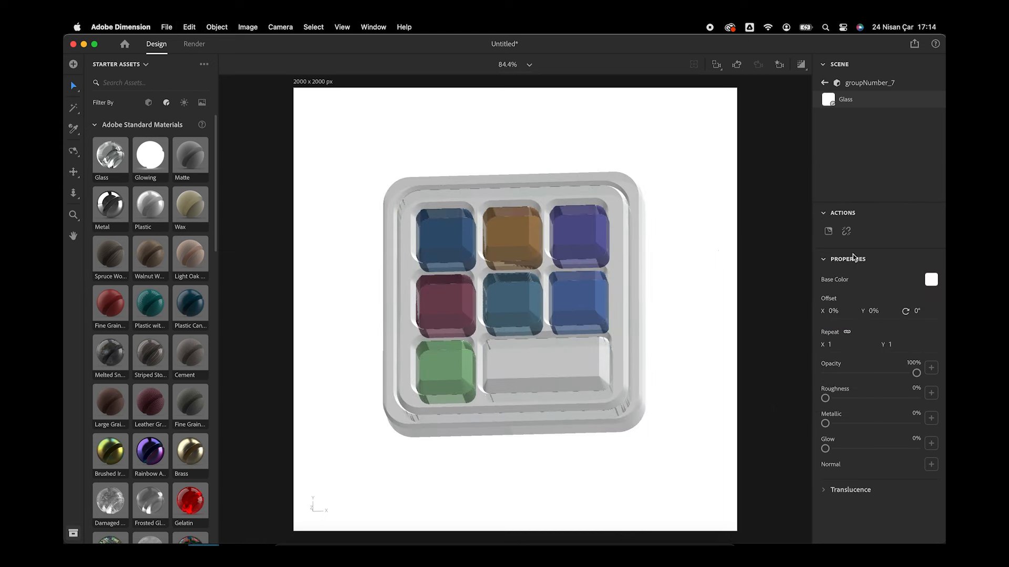
{"action": "key", "text": "Escape"}
- Unlink the wide bottom key's Glass material from the other objects and set its base color to a neutral gray
{"action": "left_click", "coordinate": [553, 351]}
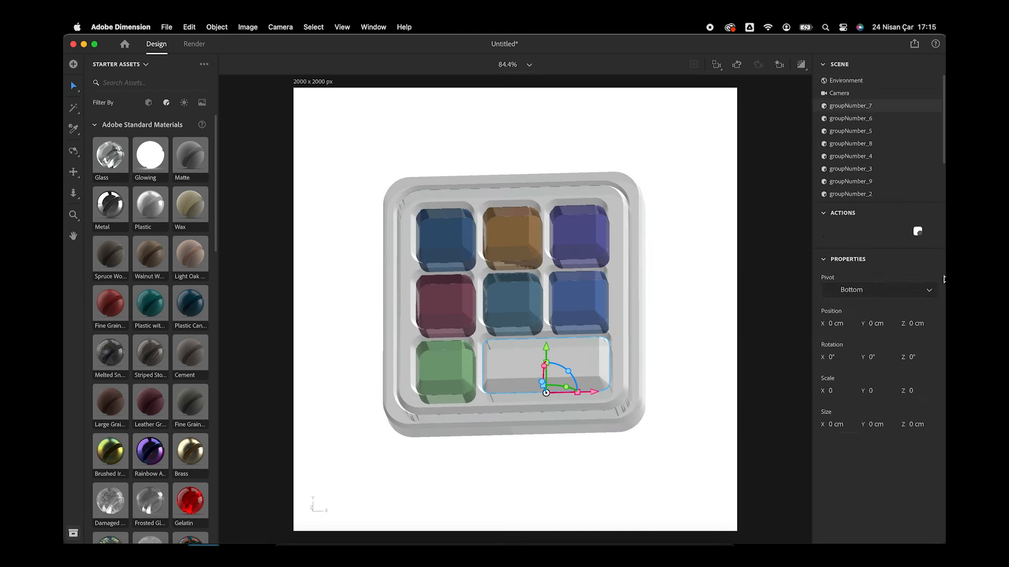
{"action": "left_click", "coordinate": [921, 232]}
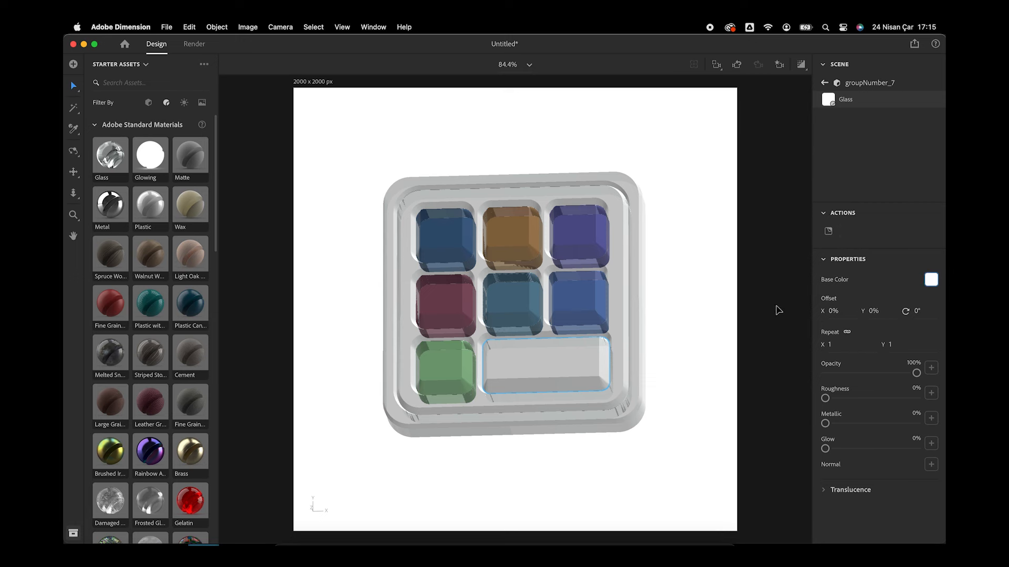
{"action": "left_click", "coordinate": [930, 281]}
{"action": "left_click_drag", "start_coordinate": [785, 283], "coordinate": [787, 262]}
{"action": "left_click", "coordinate": [682, 319]}
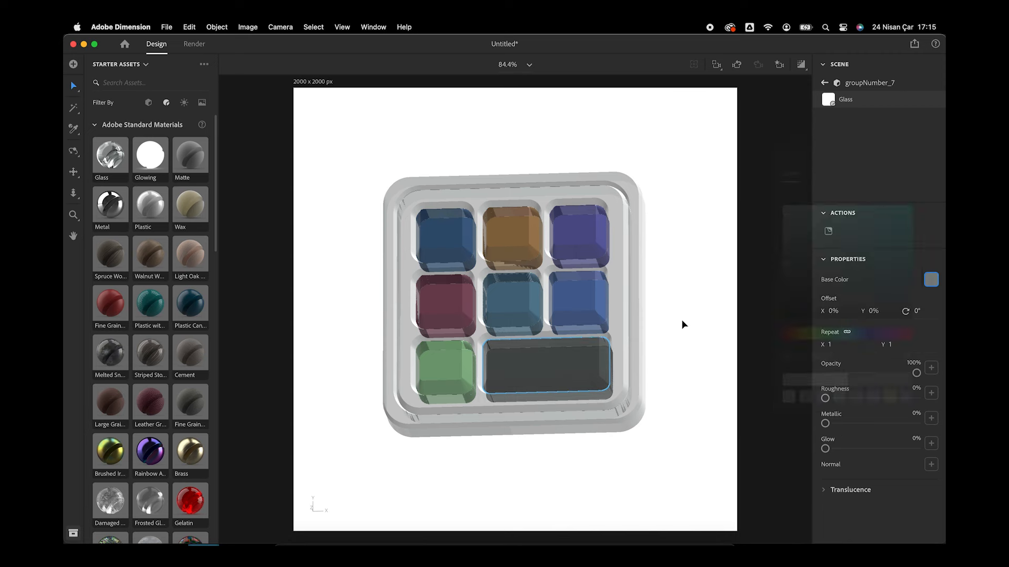
- Tint the Glass material of the keypad's outer frame a soft red by setting its base color to DB7474
{"action": "left_click", "coordinate": [654, 284]}
{"action": "right_click_drag", "start_coordinate": [650, 261], "coordinate": [639, 291]}
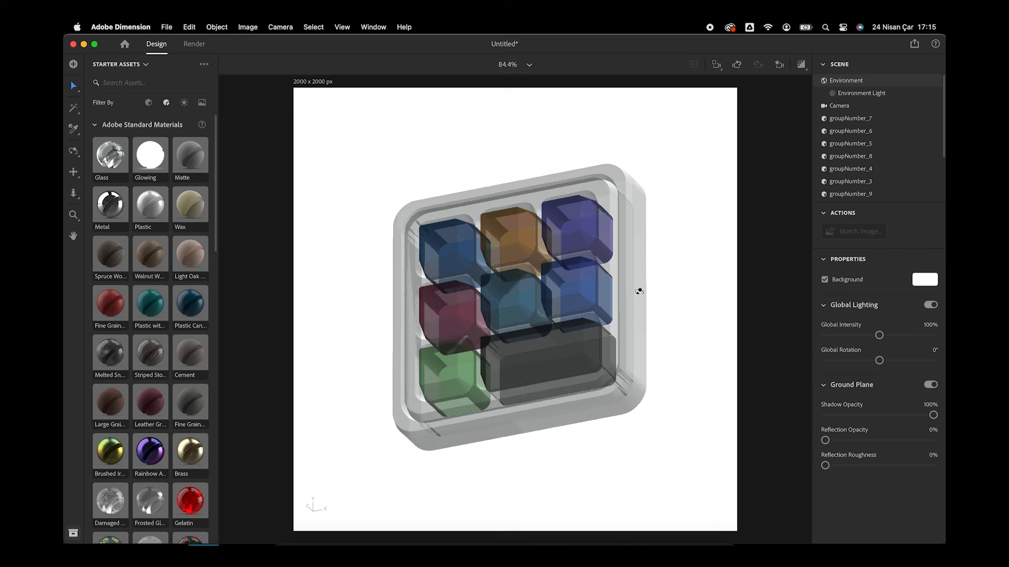
{"action": "left_click", "coordinate": [649, 254]}
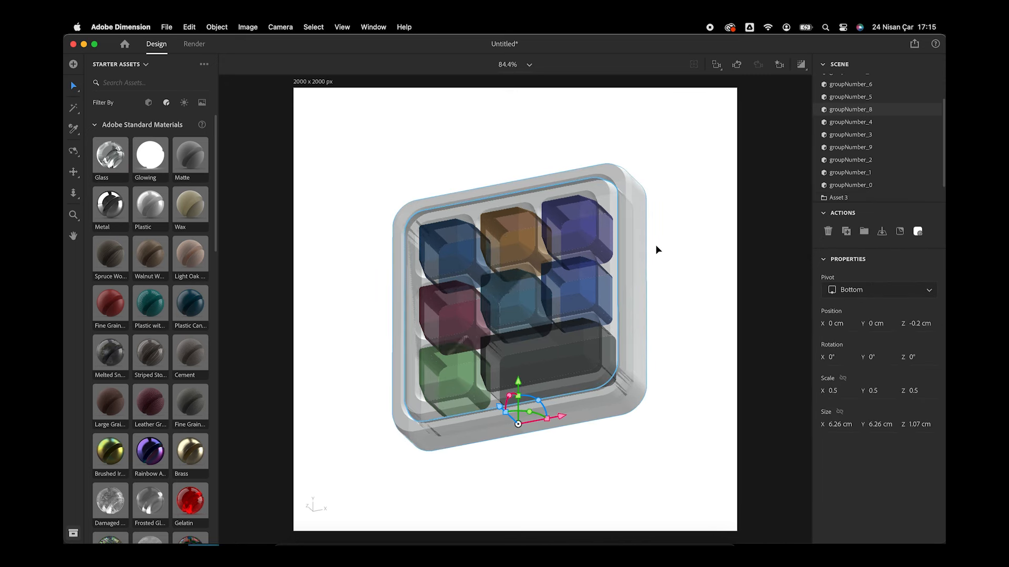
{"action": "left_click", "coordinate": [918, 232]}
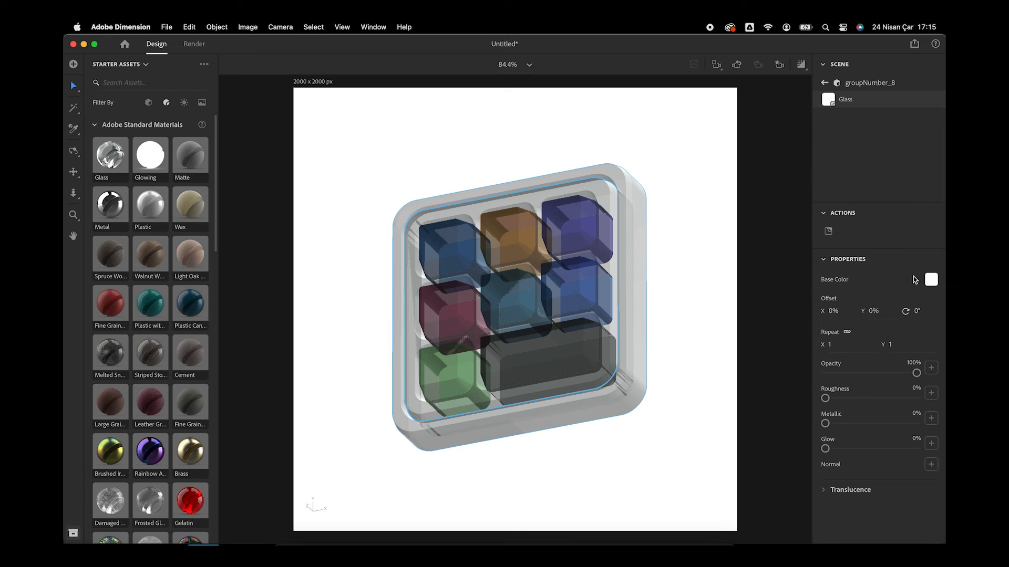
{"action": "left_click", "coordinate": [931, 280]}
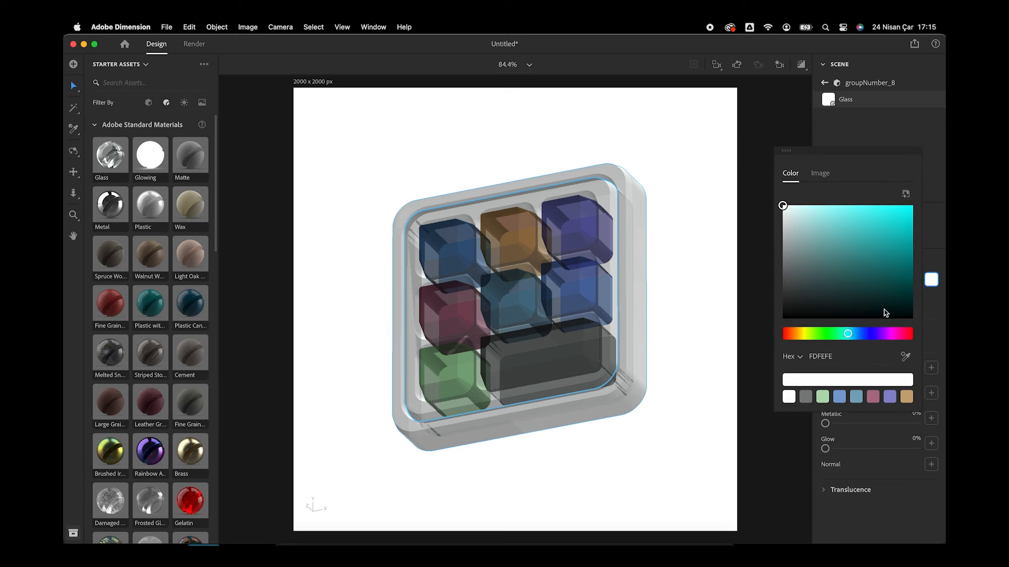
{"action": "left_click_drag", "start_coordinate": [828, 336], "coordinate": [784, 335]}
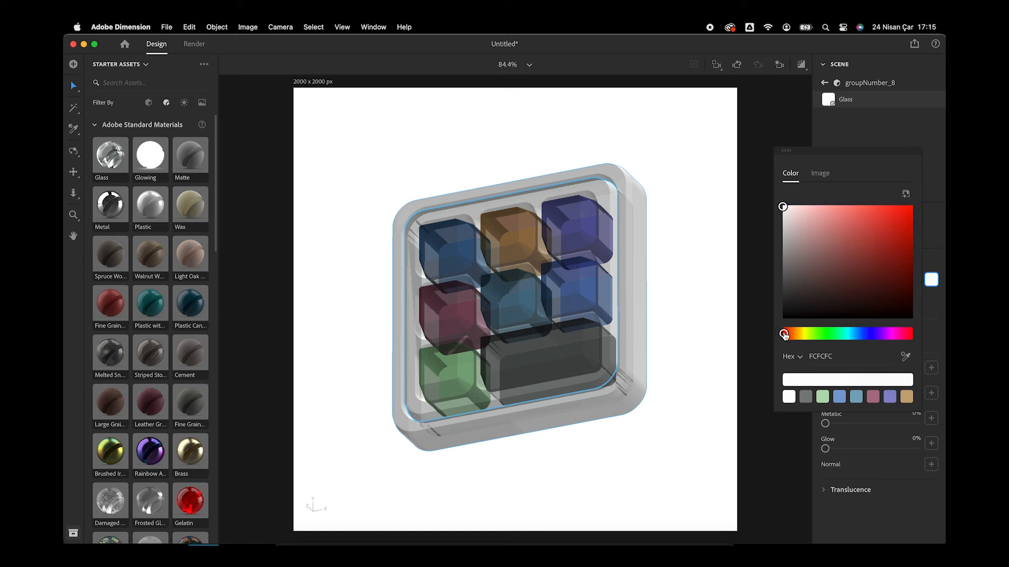
{"action": "left_click", "coordinate": [845, 216]}
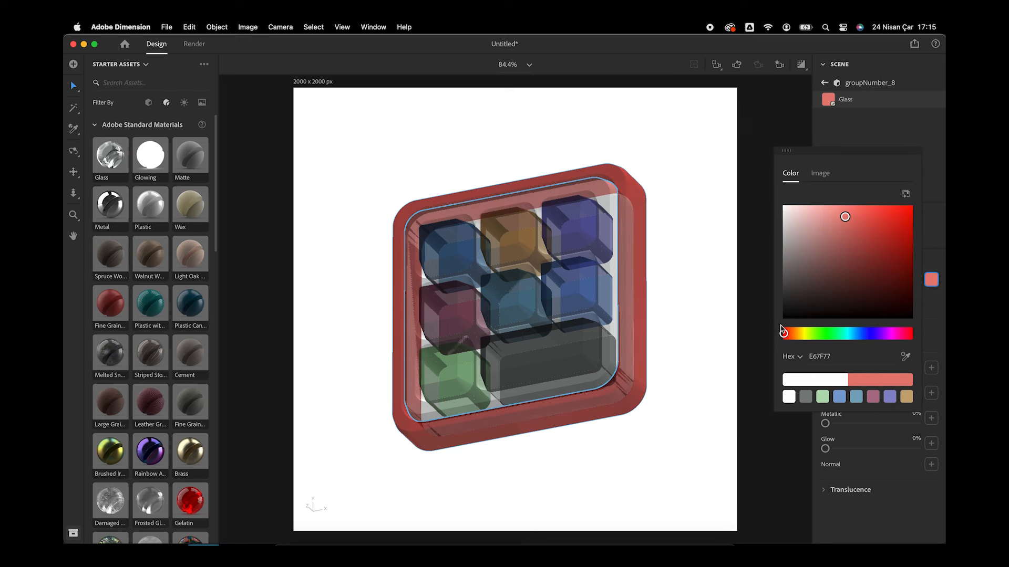
{"action": "left_click_drag", "start_coordinate": [844, 218], "coordinate": [843, 221]}
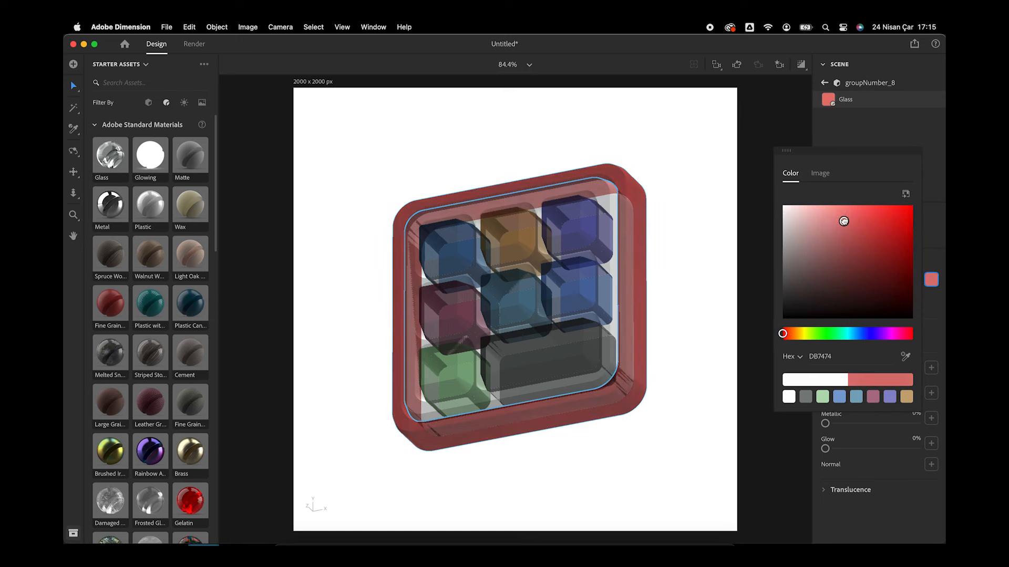
- Apply the Frosted Glass material to the inner plate behind the keys
{"action": "left_click", "coordinate": [654, 169]}
{"action": "left_click", "coordinate": [611, 195]}
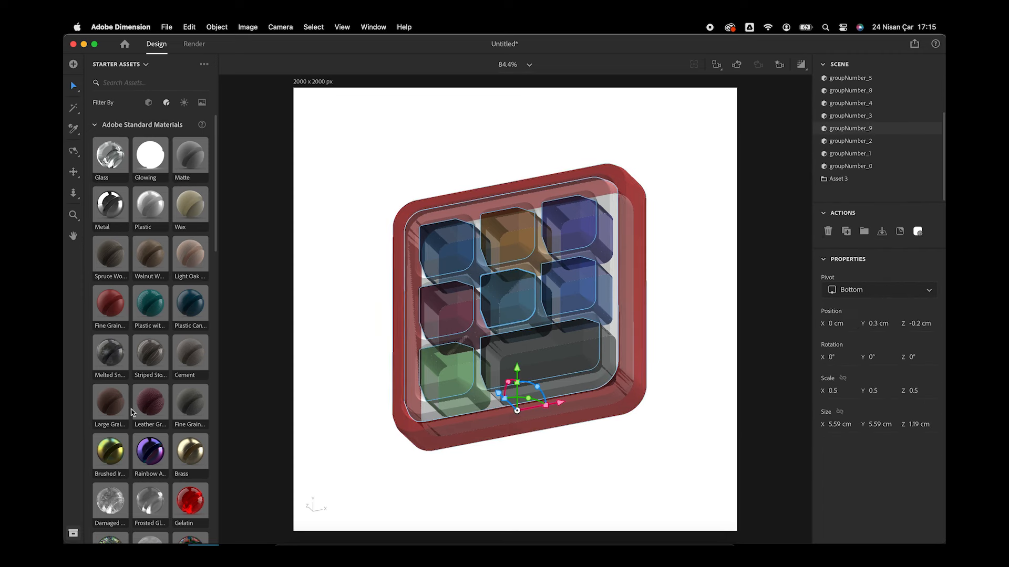
{"action": "scroll", "coordinate": [140, 414], "scroll_direction": "down", "scroll_amount": 1}
{"action": "left_click", "coordinate": [149, 490]}
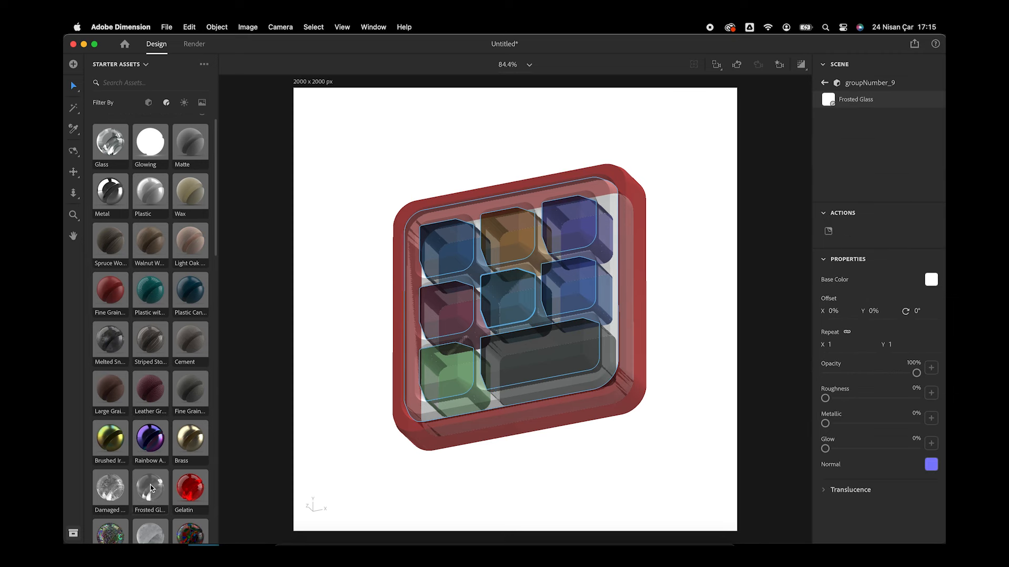
{"action": "mouse_move", "coordinate": [710, 316]}
{"action": "right_mouse_down"}
{"action": "mouse_move", "coordinate": [727, 198]}
{"action": "mouse_move", "coordinate": [752, 202]}
{"action": "mouse_move", "coordinate": [757, 248]}
{"action": "mouse_move", "coordinate": [739, 290]}
{"action": "mouse_move", "coordinate": [709, 320]}
{"action": "mouse_move", "coordinate": [720, 338]}
{"action": "mouse_move", "coordinate": [745, 302]}
{"action": "right_mouse_up"}
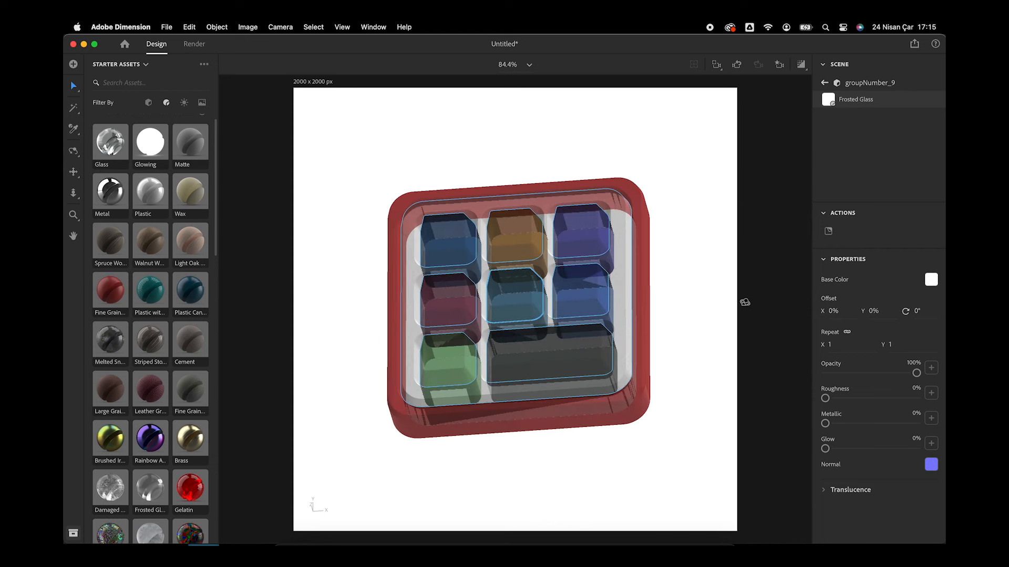
{"action": "left_click", "coordinate": [801, 64]}
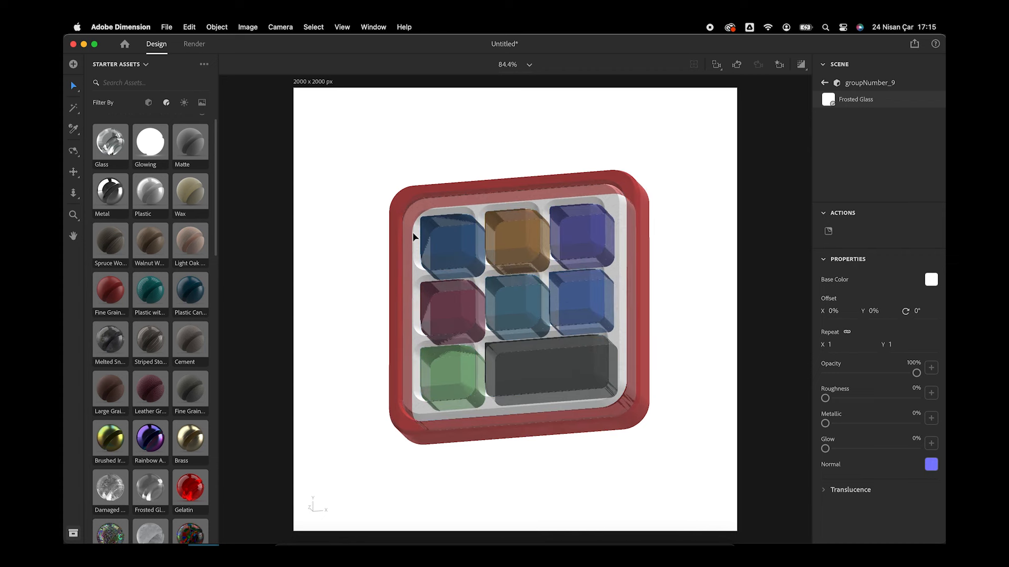
- From the Adobe Keyboard Icons folder in Finder, place Ps.png as a decal on the top left key and scale it to 5.3%
{"action": "left_click", "coordinate": [514, 162]}
{"action": "left_click_drag", "start_coordinate": [514, 162], "coordinate": [543, 177]}
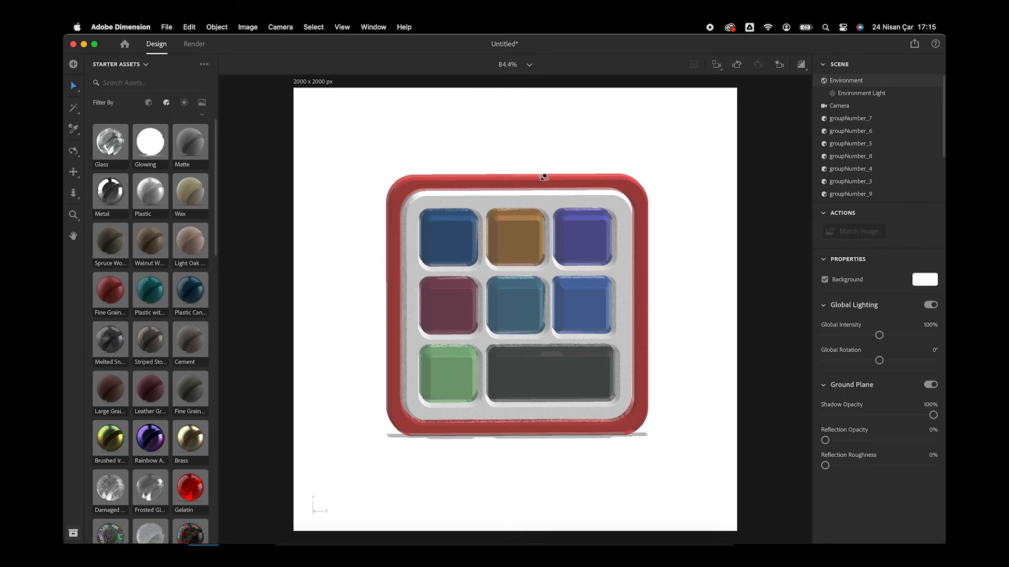
{"action": "left_click", "coordinate": [447, 246]}
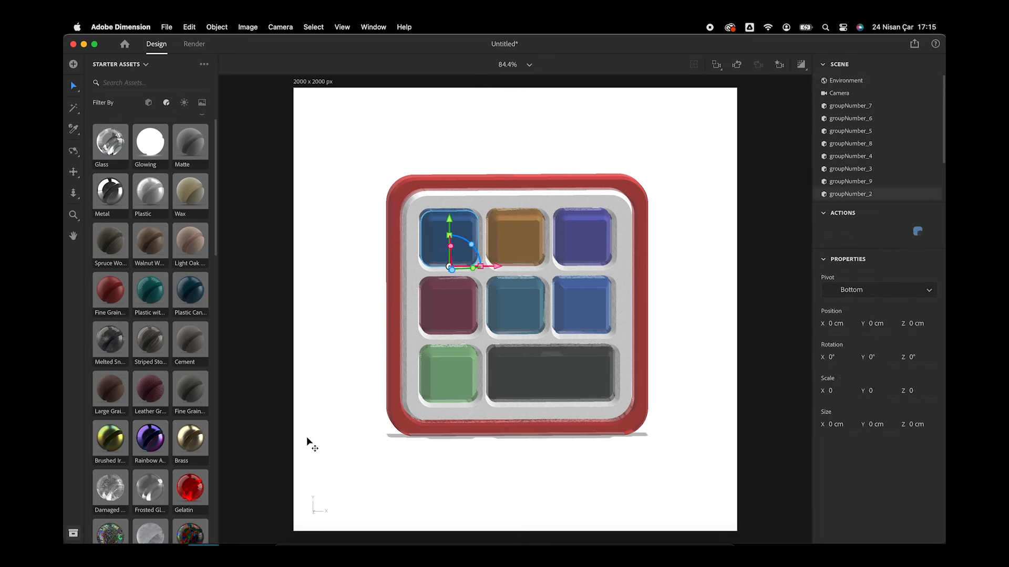
{"action": "key", "text": "super+Tab"}
{"action": "key", "text": "super+Tab"}
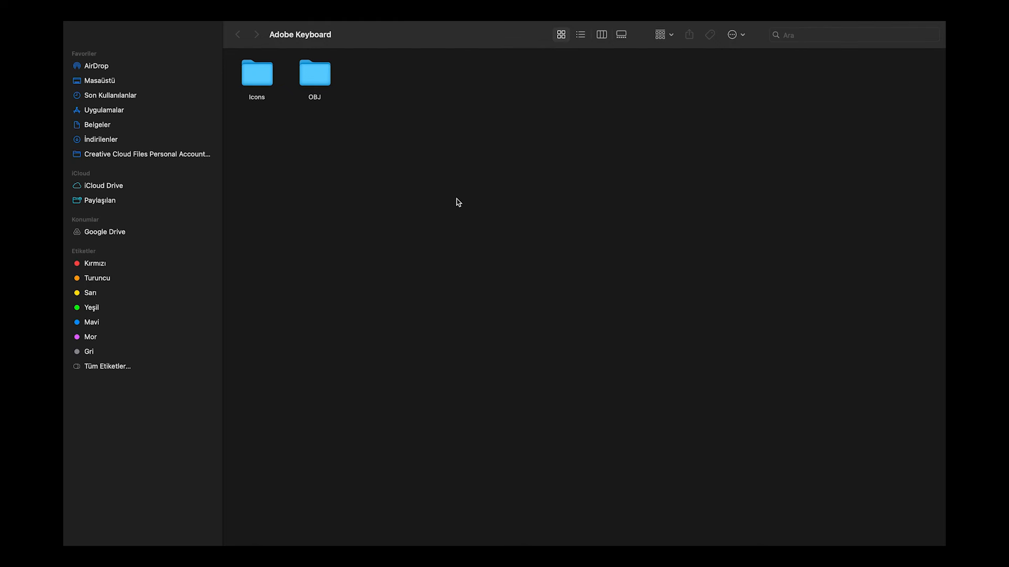
{"action": "double_click", "coordinate": [267, 79]}
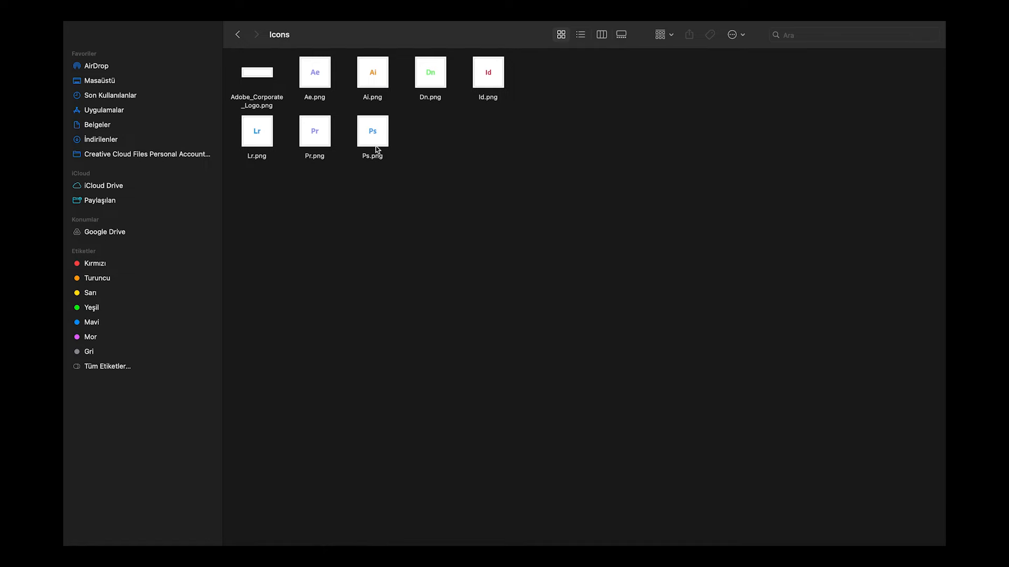
{"action": "left_click_drag", "start_coordinate": [376, 142], "coordinate": [449, 235]}
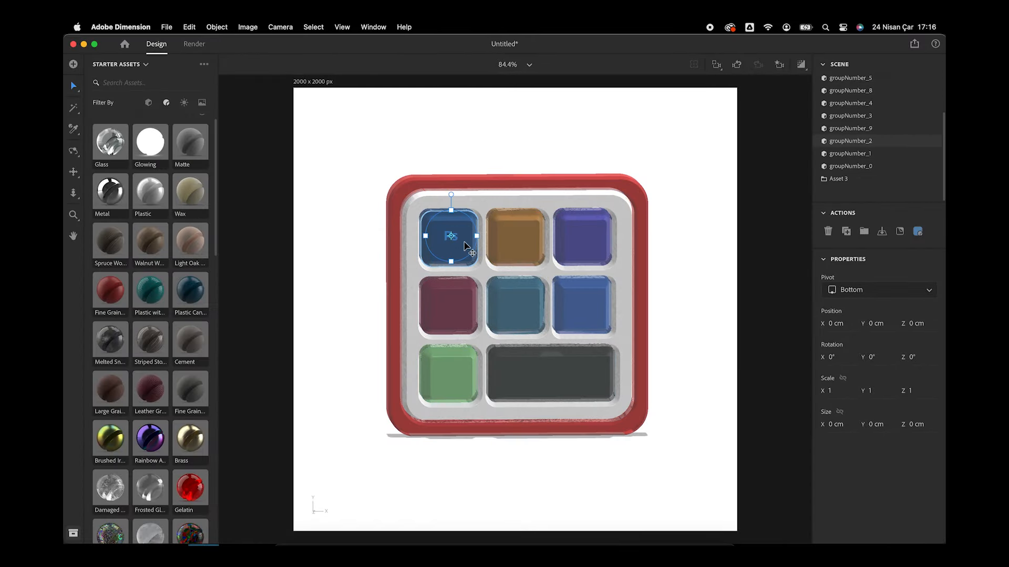
{"action": "mouse_move", "coordinate": [477, 235]}
{"action": "left_mouse_down"}
{"action": "mouse_move", "coordinate": [509, 237]}
{"action": "mouse_move", "coordinate": [471, 231]}
{"action": "left_mouse_up"}
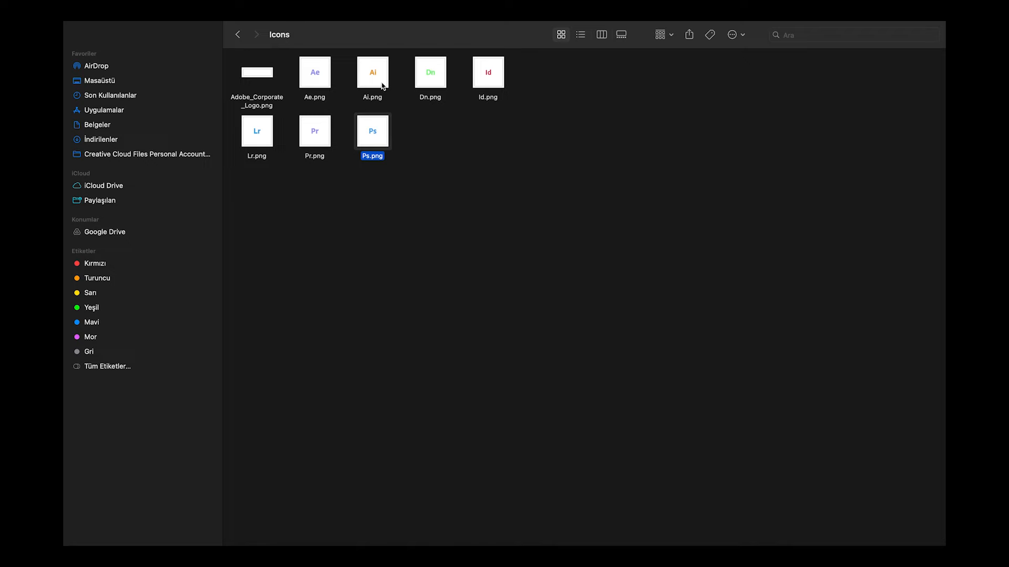
- Place Ai.png from the Icons folder as a decal on the top row's middle key and scale it to suit the key face
{"action": "left_click_drag", "start_coordinate": [382, 86], "coordinate": [417, 149]}
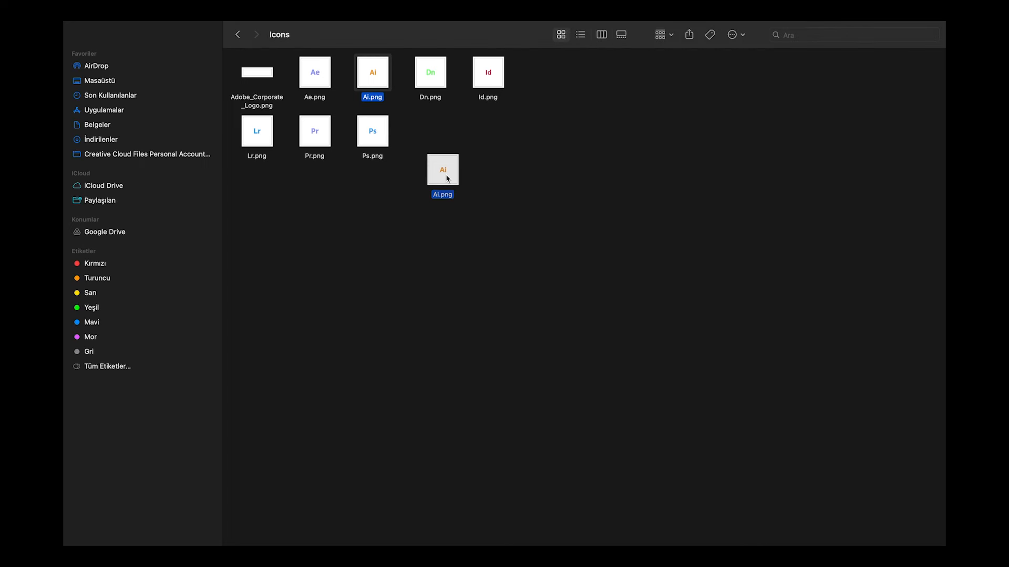
{"action": "left_click_drag", "start_coordinate": [447, 179], "coordinate": [447, 178]}
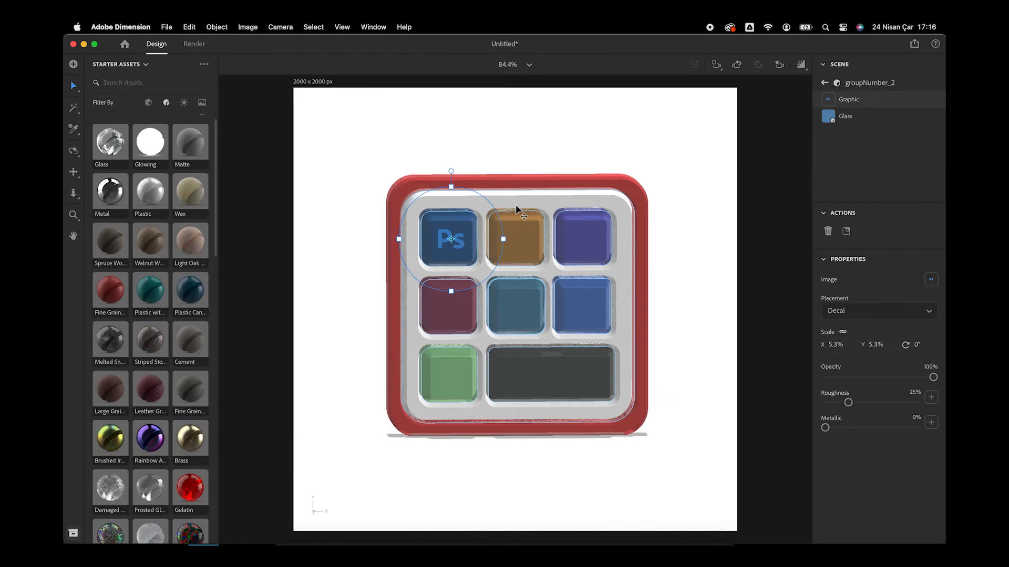
{"action": "left_click_drag", "start_coordinate": [516, 208], "coordinate": [515, 231]}
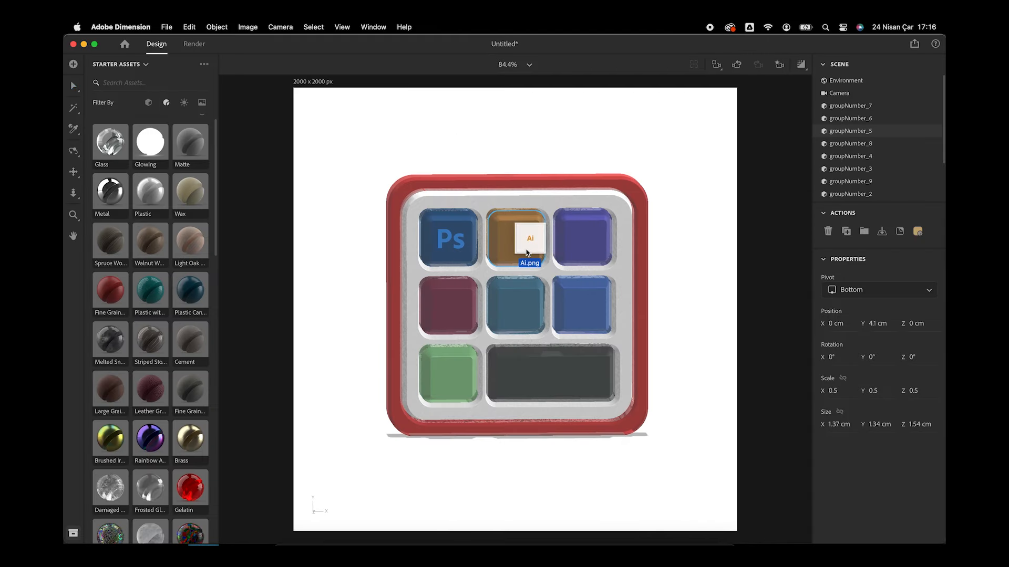
{"action": "left_click_drag", "start_coordinate": [527, 237], "coordinate": [583, 246]}
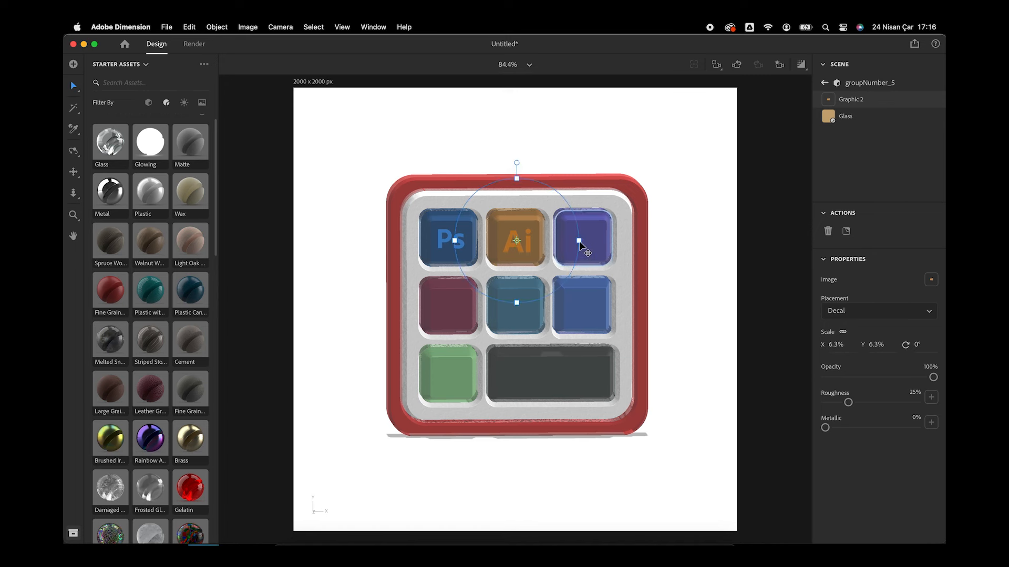
{"action": "left_click_drag", "start_coordinate": [577, 240], "coordinate": [574, 241]}
{"action": "mouse_move", "coordinate": [680, 275]}
{"action": "right_mouse_down"}
{"action": "mouse_move", "coordinate": [680, 254]}
{"action": "mouse_move", "coordinate": [675, 264]}
{"action": "right_mouse_up"}
- Place Ae.png from the Icons folder as a decal on the top right key and scale it to 4.7%
{"action": "left_click", "coordinate": [605, 247]}
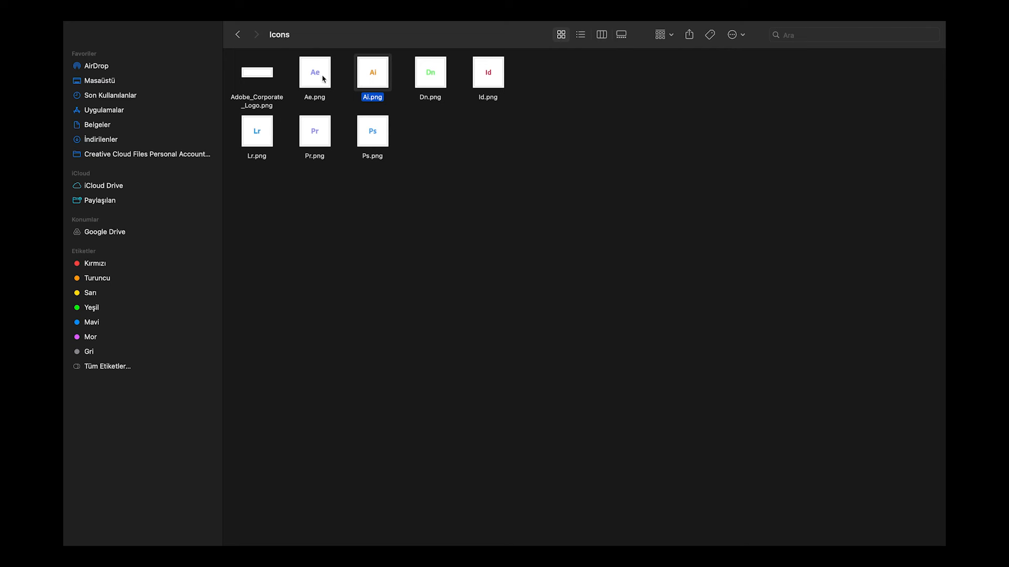
{"action": "left_click_drag", "start_coordinate": [322, 79], "coordinate": [355, 112]}
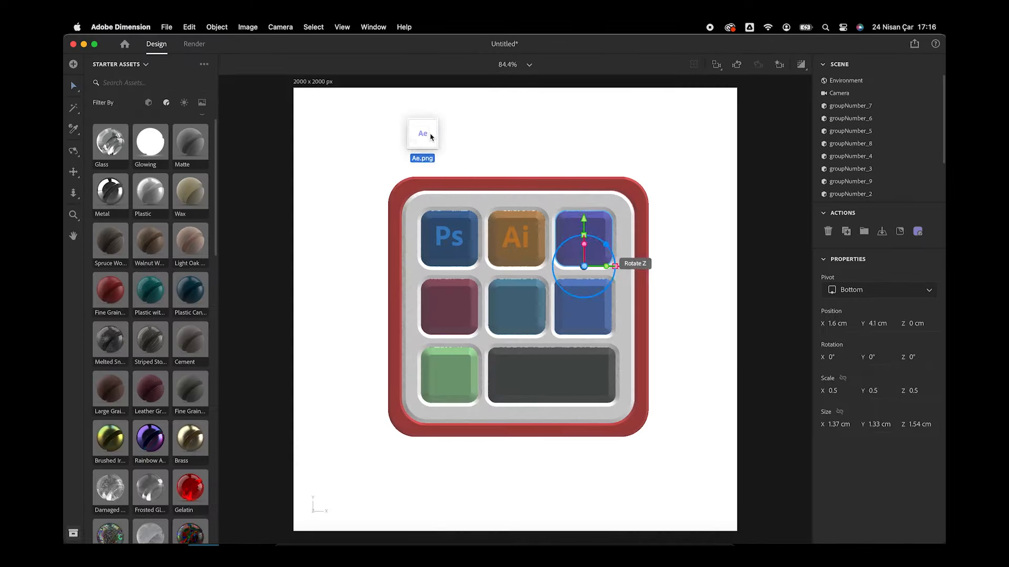
{"action": "left_click_drag", "start_coordinate": [423, 142], "coordinate": [613, 238]}
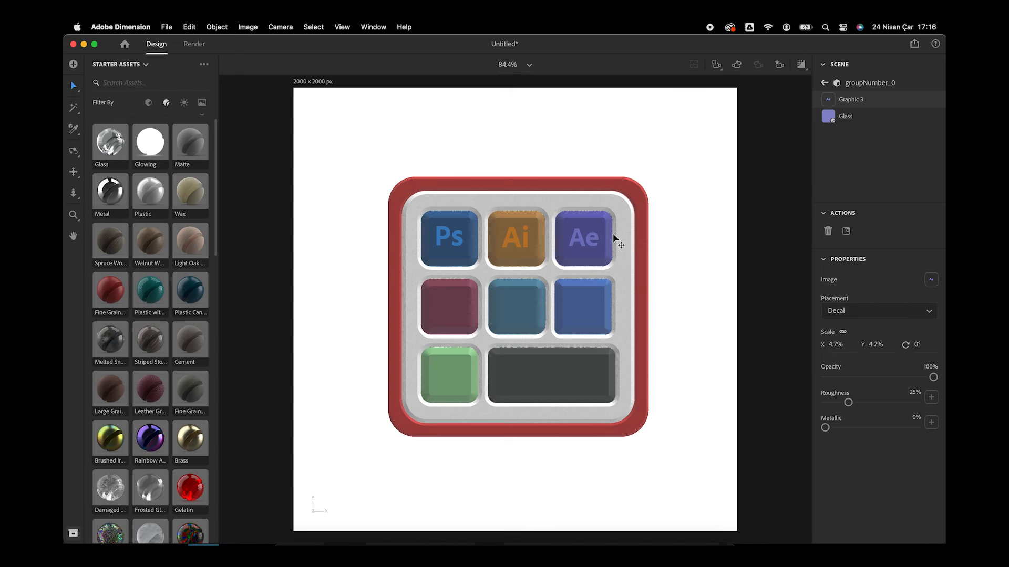
- Place Id.png as a decal on the middle row's left key, centered, unmirrored and scaled to fit the key face
{"action": "left_click", "coordinate": [469, 302]}
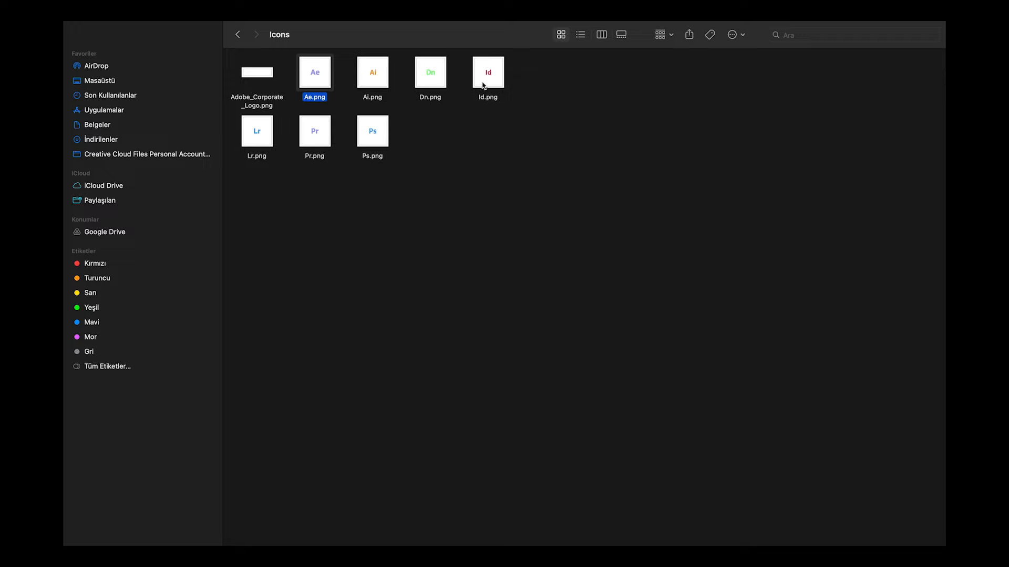
{"action": "left_click_drag", "start_coordinate": [482, 85], "coordinate": [485, 139]}
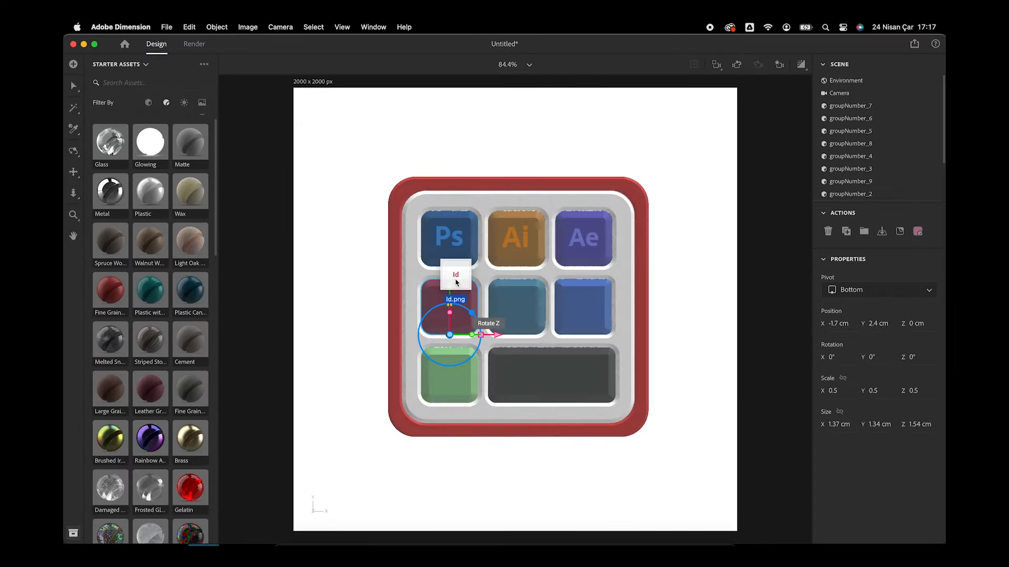
{"action": "left_click_drag", "start_coordinate": [457, 297], "coordinate": [455, 304]}
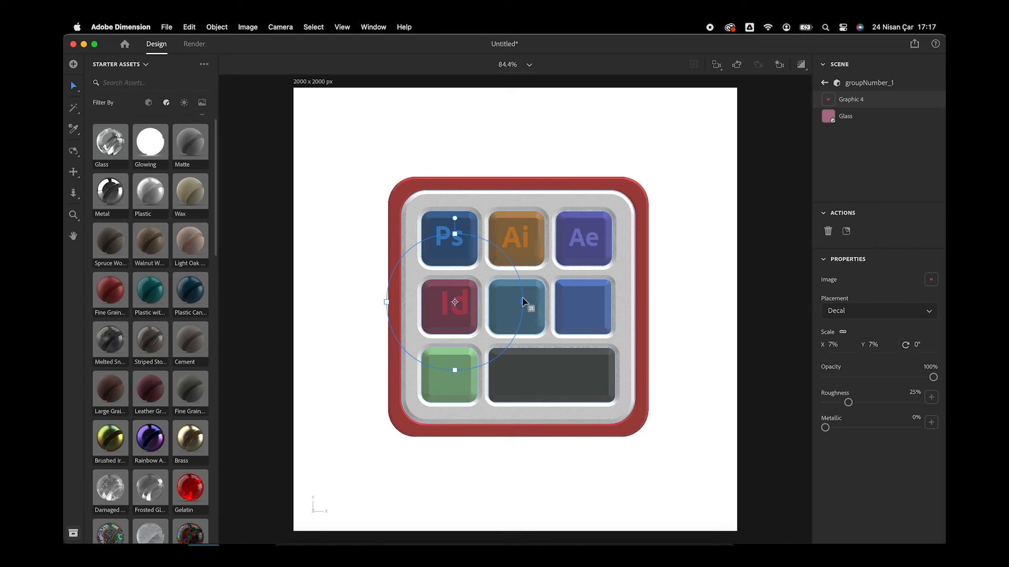
{"action": "left_click", "coordinate": [483, 311]}
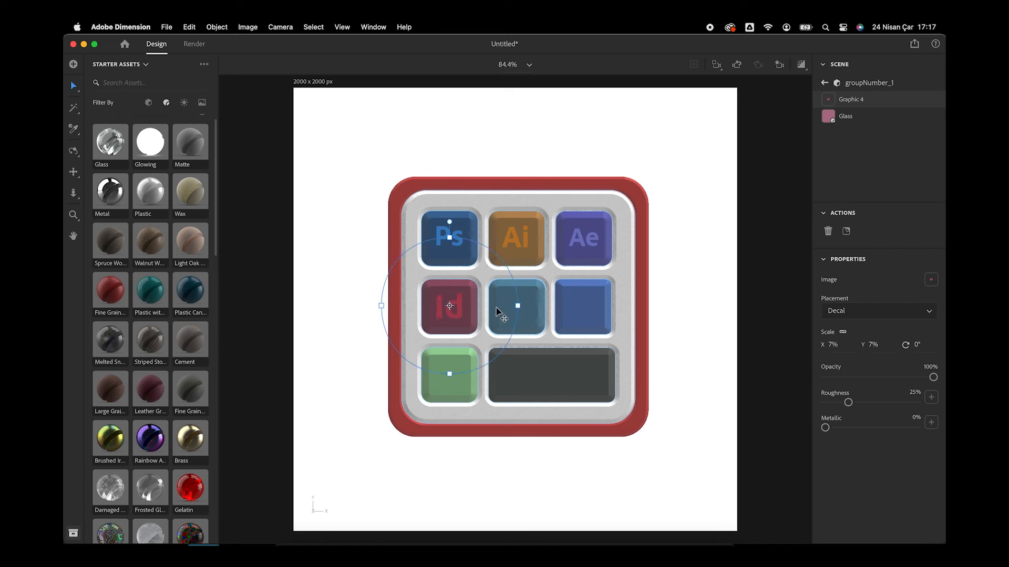
{"action": "left_click_drag", "start_coordinate": [515, 305], "coordinate": [512, 306]}
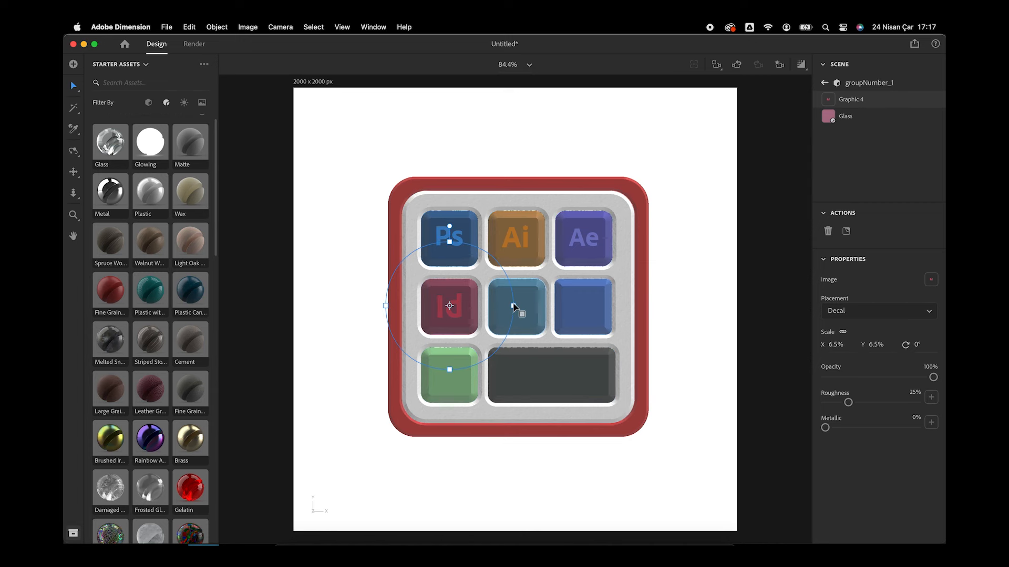
{"action": "left_click_drag", "start_coordinate": [510, 305], "coordinate": [508, 305]}
- Place Pr.png from the Icons folder as a decal on the middle row's center key and scale it to 5.5%
{"action": "left_click", "coordinate": [512, 308]}
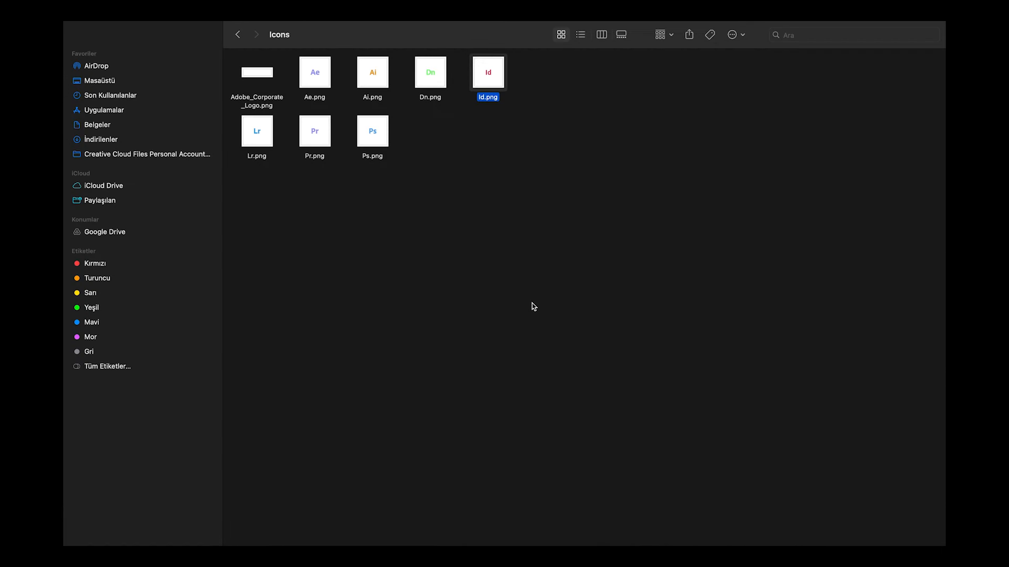
{"action": "left_click", "coordinate": [462, 253]}
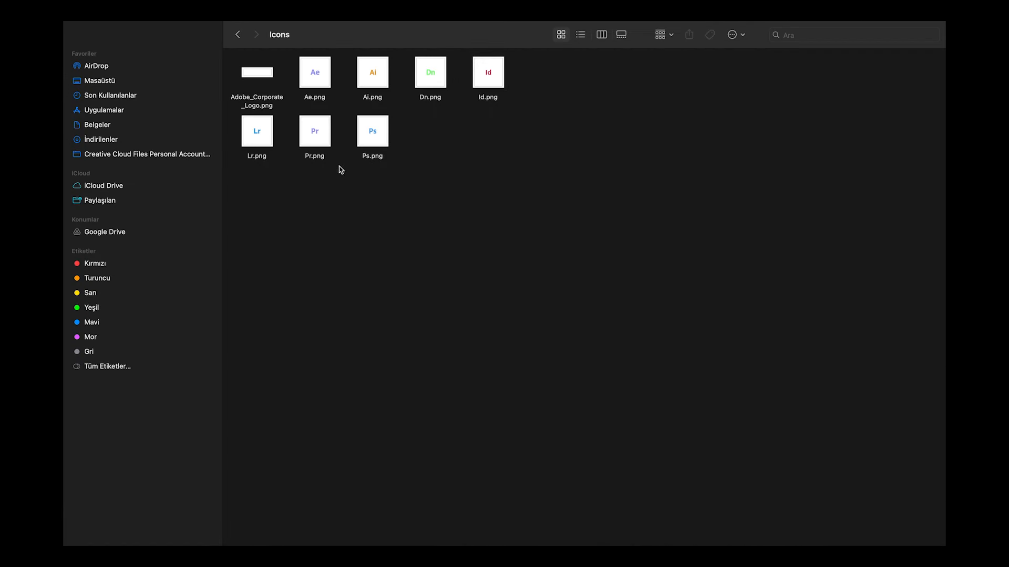
{"action": "left_click", "coordinate": [324, 149]}
{"action": "left_click_drag", "start_coordinate": [318, 136], "coordinate": [547, 307]}
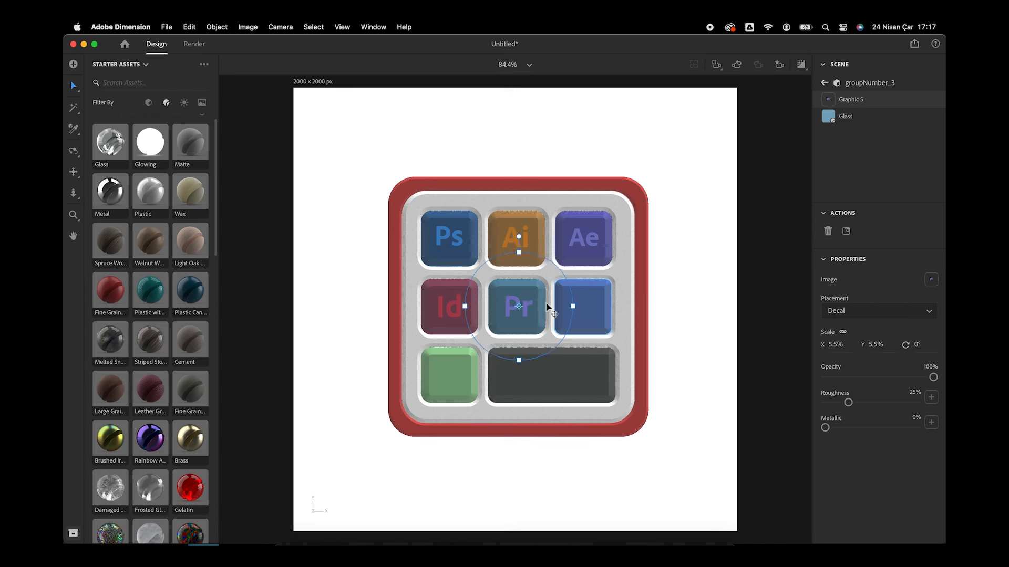
- Try to place Lr.png from the Icons folder on the middle row of keys, and undo the placement
{"action": "left_click", "coordinate": [547, 307]}
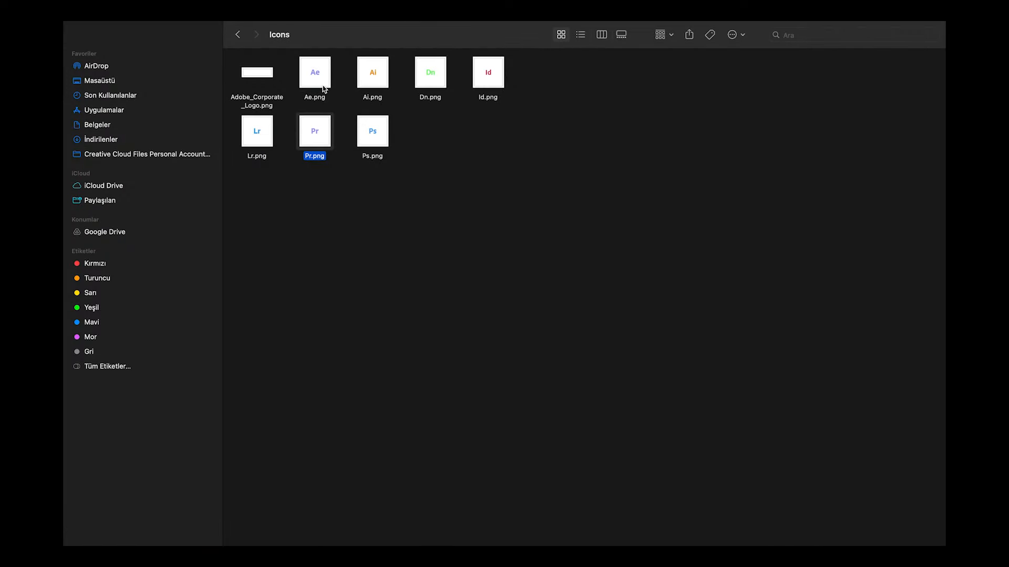
{"action": "left_click_drag", "start_coordinate": [263, 141], "coordinate": [528, 315]}
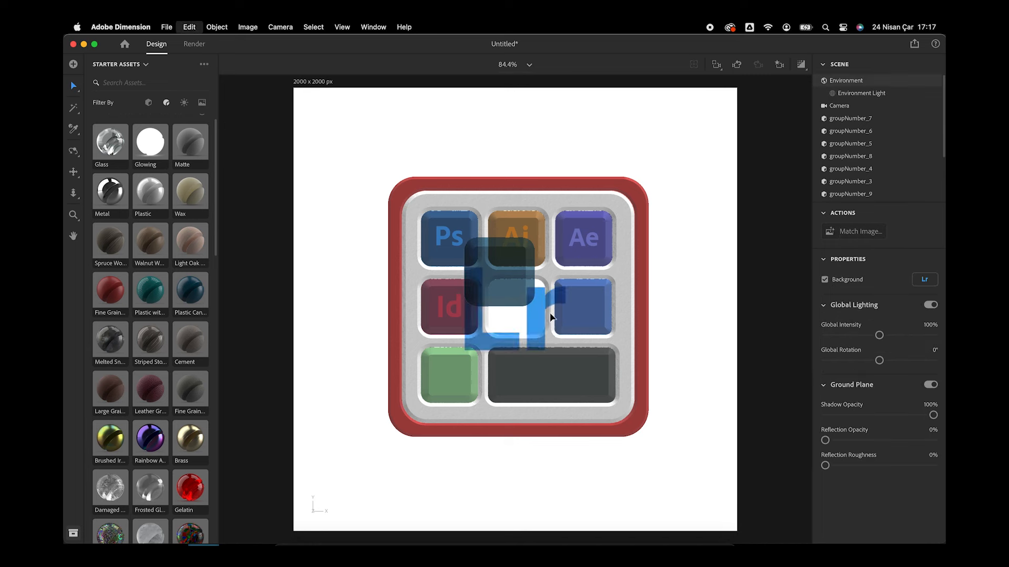
{"action": "left_click", "coordinate": [535, 309]}
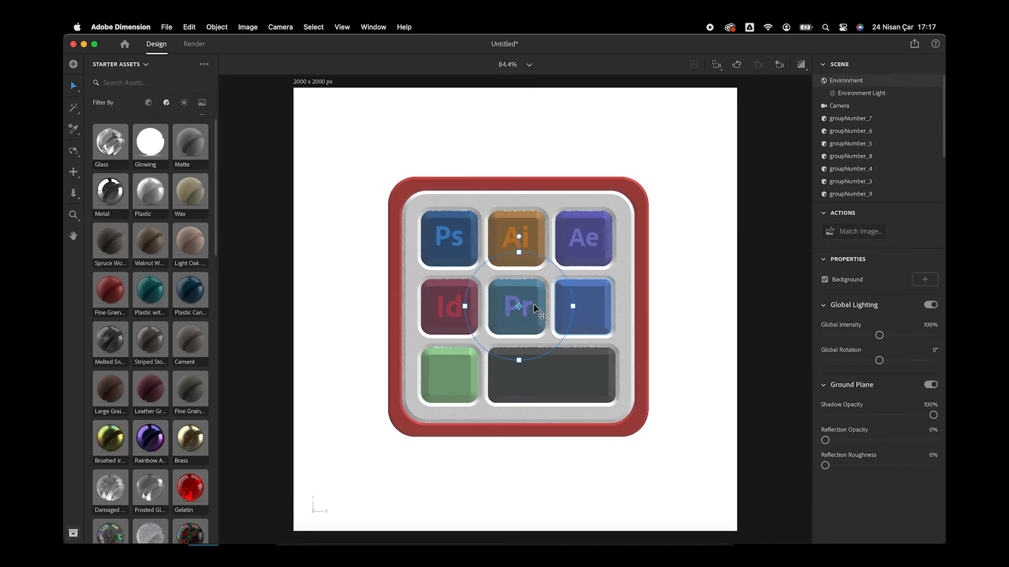
- Undo the Pr decal on the middle row's center key and place Lr.png from the Icons folder there, scaled to fit the key face
{"action": "key", "text": "super+z"}
{"action": "left_click", "coordinate": [532, 304]}
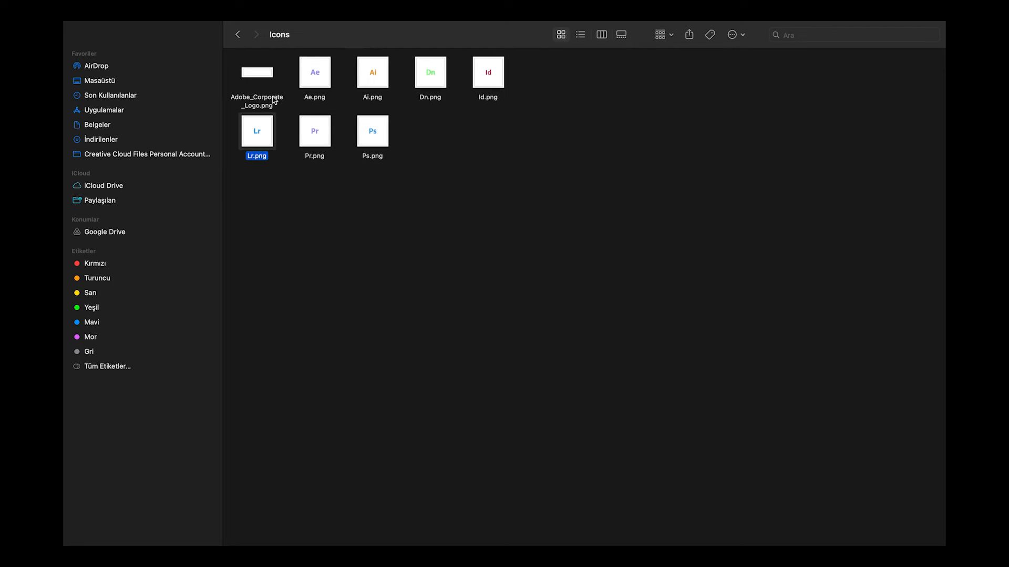
{"action": "left_click_drag", "start_coordinate": [266, 137], "coordinate": [333, 207]}
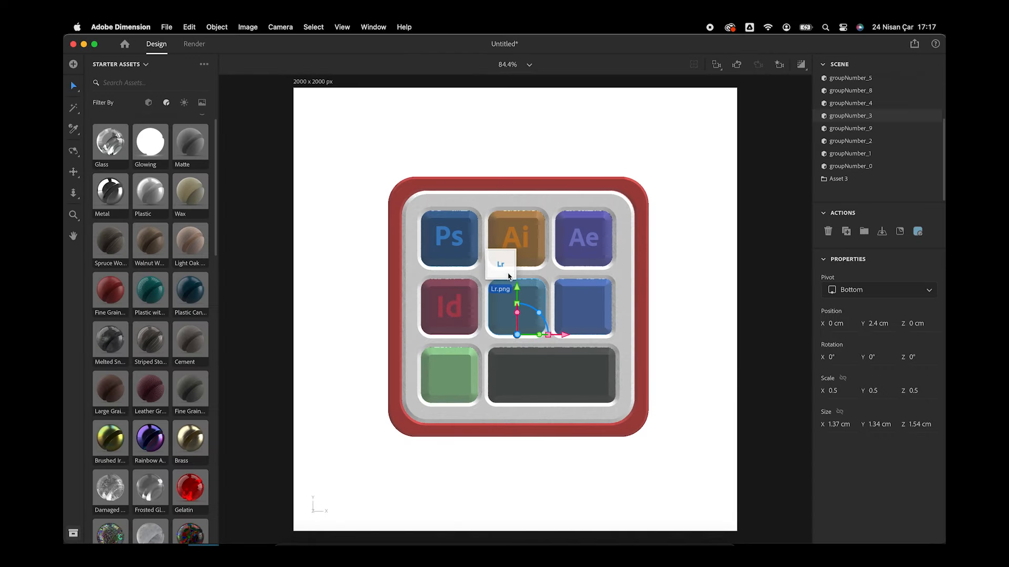
{"action": "left_click_drag", "start_coordinate": [514, 288], "coordinate": [539, 309]}
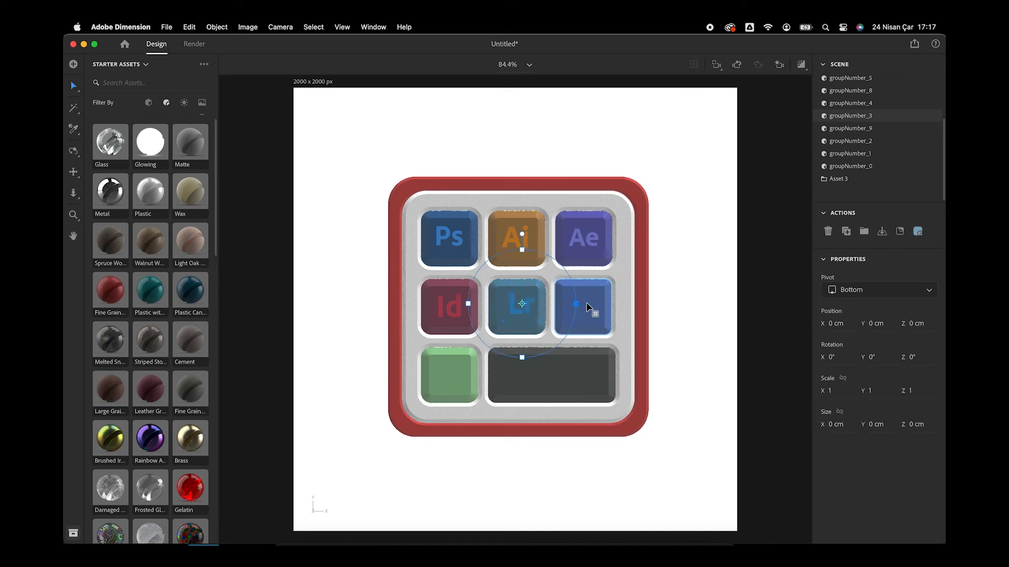
{"action": "left_click_drag", "start_coordinate": [558, 299], "coordinate": [558, 305]}
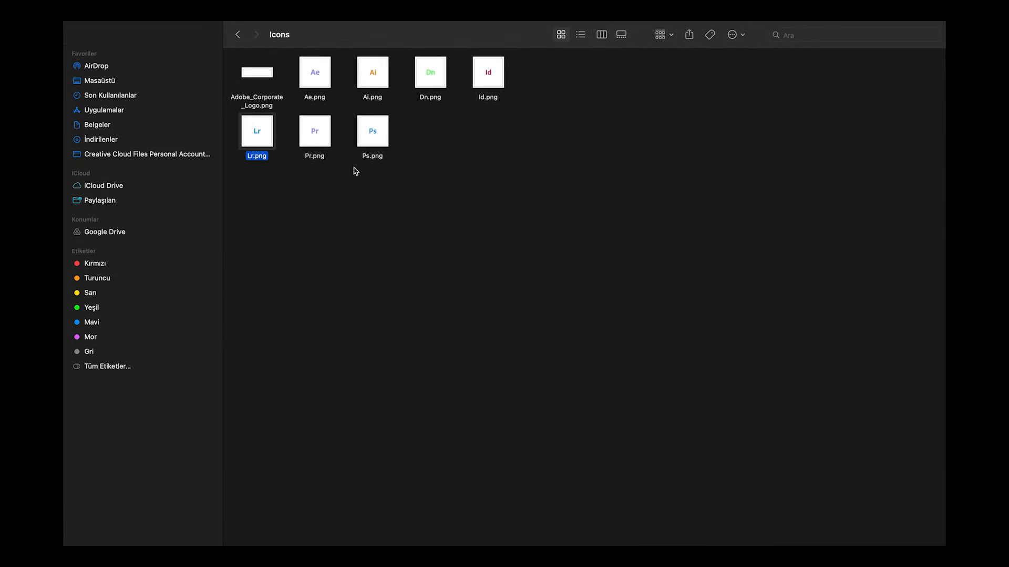
- Place Pr.png from the Icons folder as a decal on the middle row's blue right key, centered and scaled to fit its face
{"action": "left_click_drag", "start_coordinate": [329, 132], "coordinate": [545, 290]}
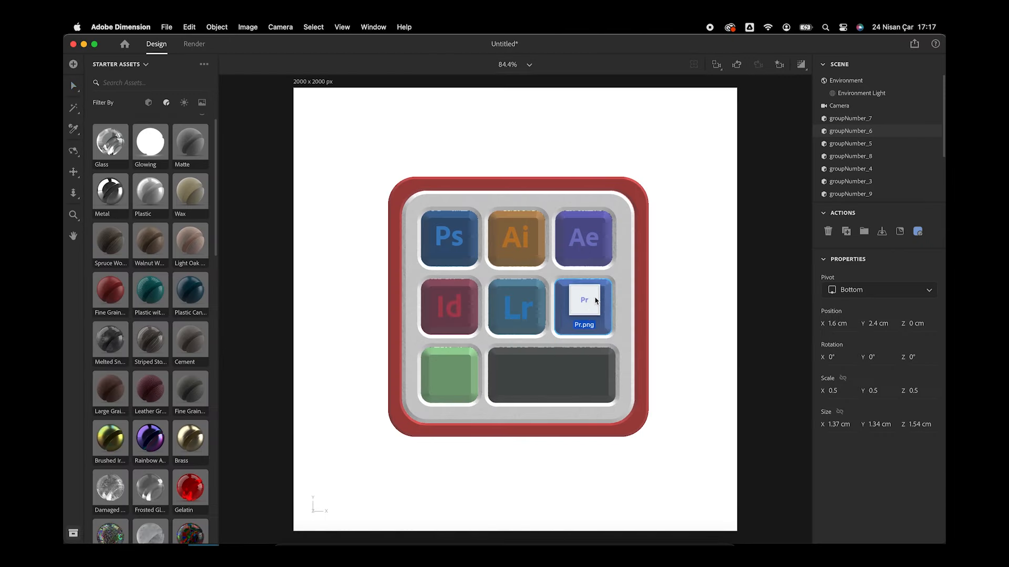
{"action": "left_click_drag", "start_coordinate": [590, 294], "coordinate": [597, 306]}
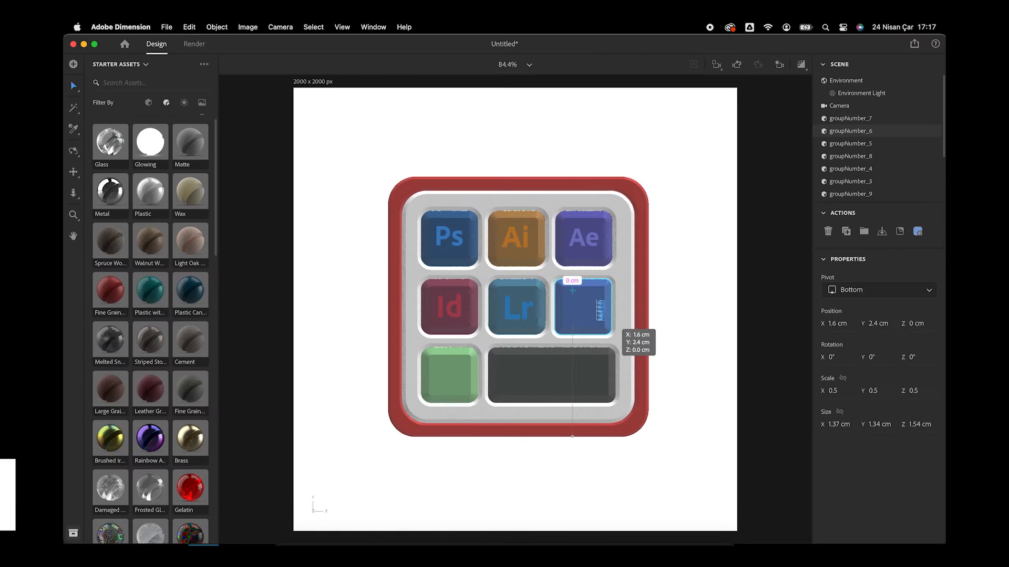
{"action": "left_click", "coordinate": [637, 334]}
{"action": "left_click_drag", "start_coordinate": [620, 303], "coordinate": [644, 301]}
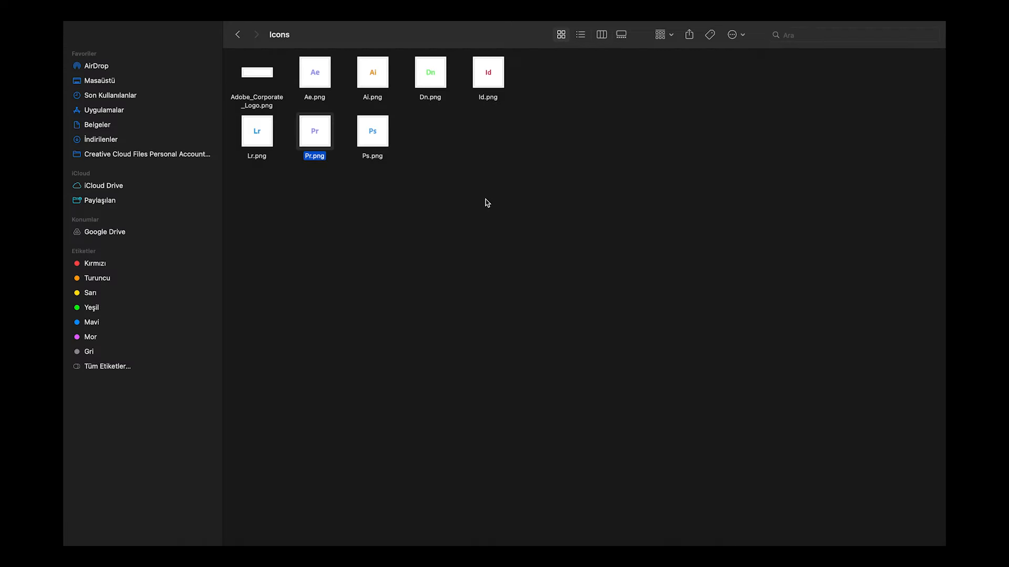
- Place Dn.png from the Icons folder as a decal on the green bottom-row key, centered and scaled to fit its face
{"action": "left_click", "coordinate": [429, 86]}
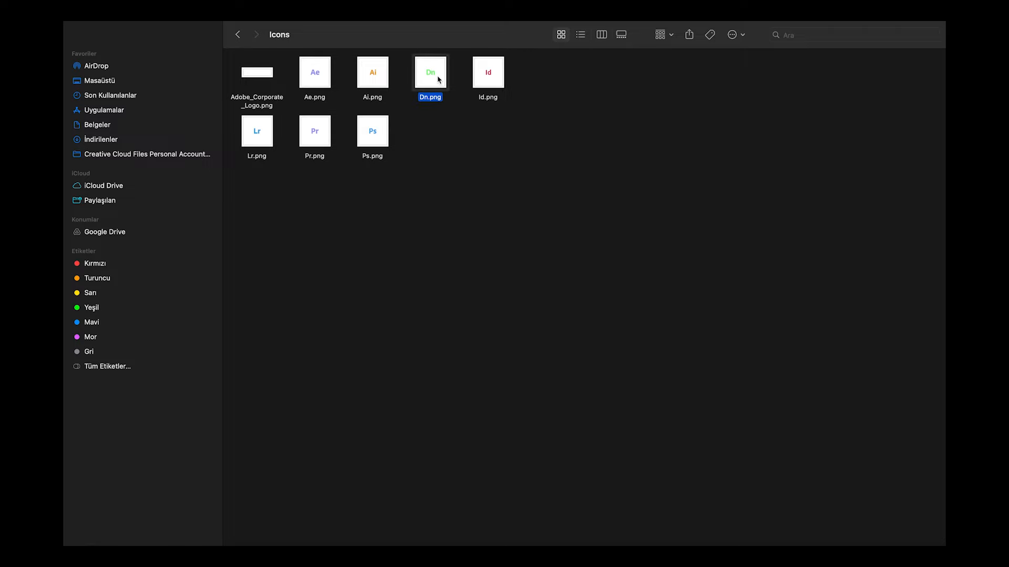
{"action": "left_click_drag", "start_coordinate": [438, 79], "coordinate": [441, 104]}
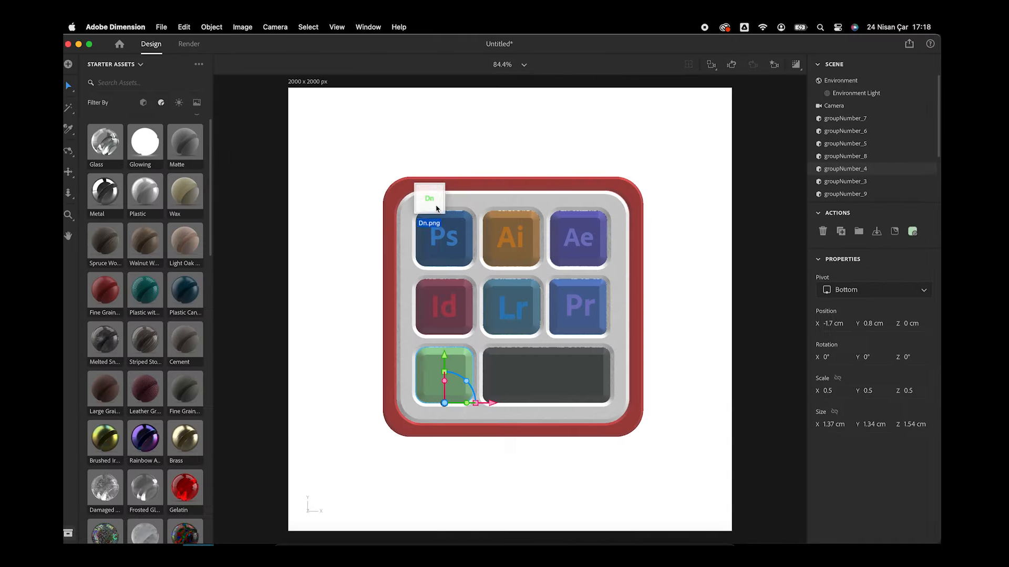
{"action": "left_click_drag", "start_coordinate": [442, 210], "coordinate": [459, 377]}
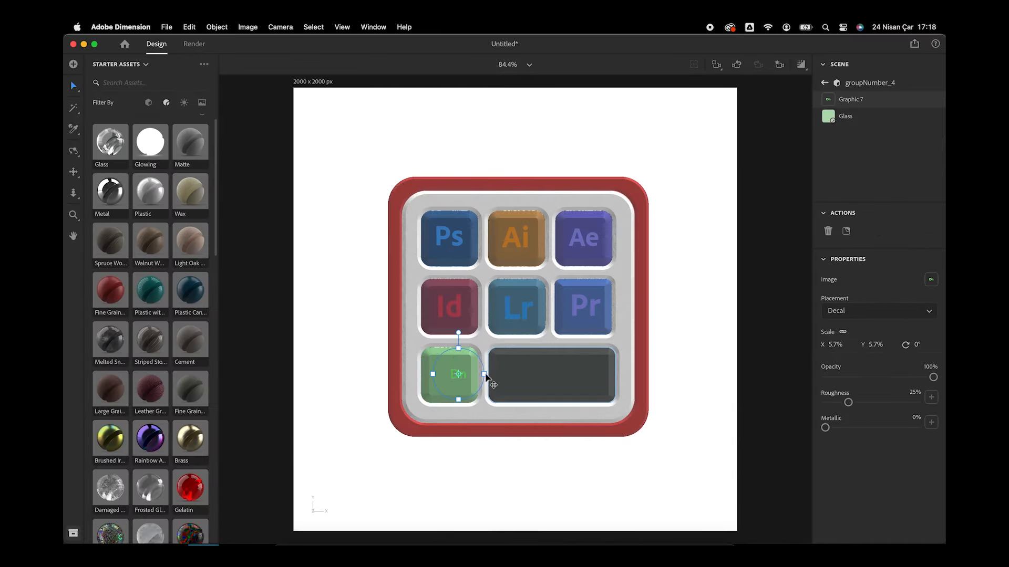
{"action": "left_click_drag", "start_coordinate": [484, 367], "coordinate": [477, 366]}
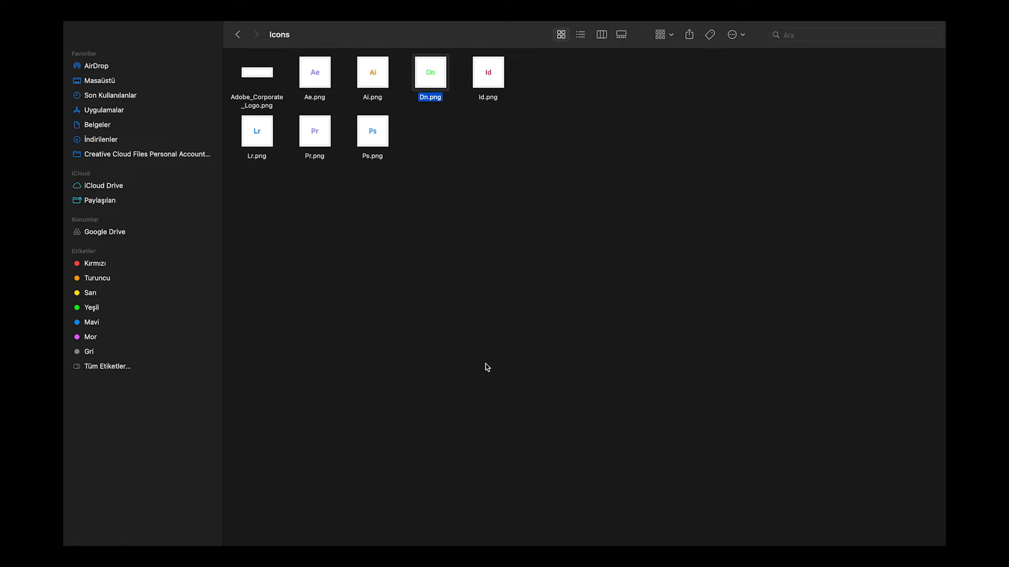
- Switch to Illustrator and add the point text SPACE on the empty artboard area beside the keypad
{"action": "key", "text": "super+Tab"}
{"action": "key", "text": "super+Tab"}
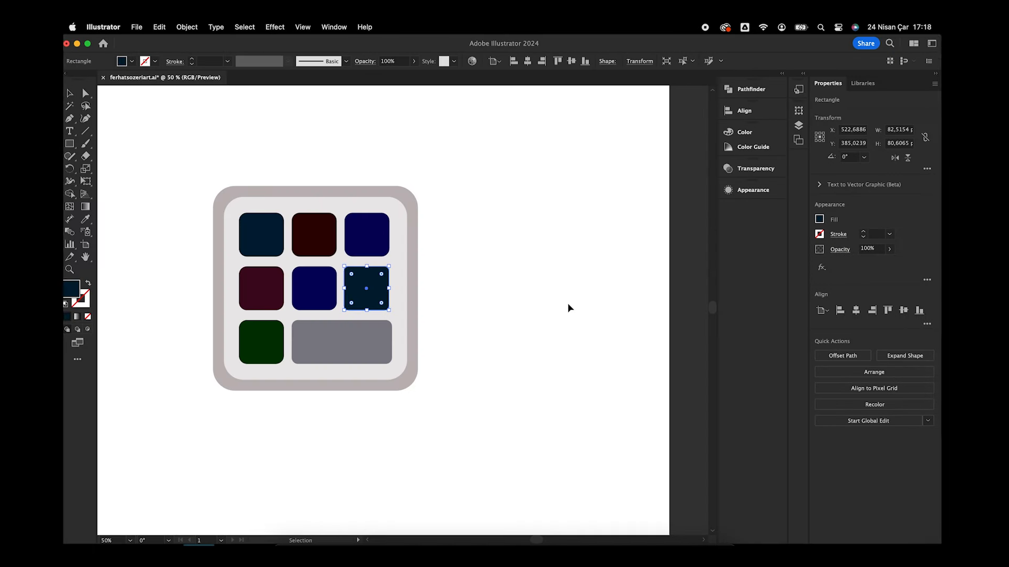
{"action": "left_click", "coordinate": [501, 327]}
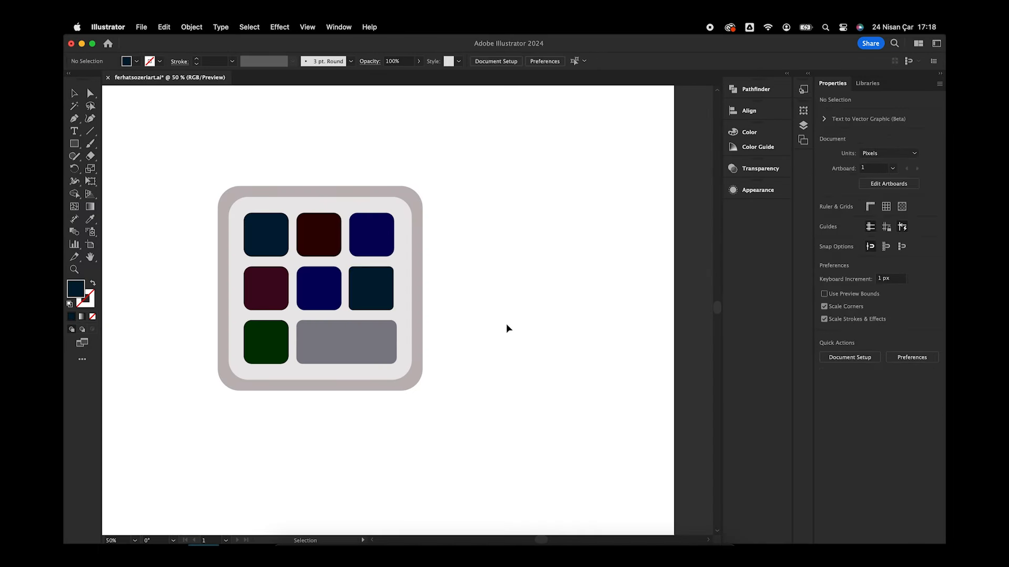
{"action": "key", "text": "t"}
{"action": "left_click", "coordinate": [507, 321]}
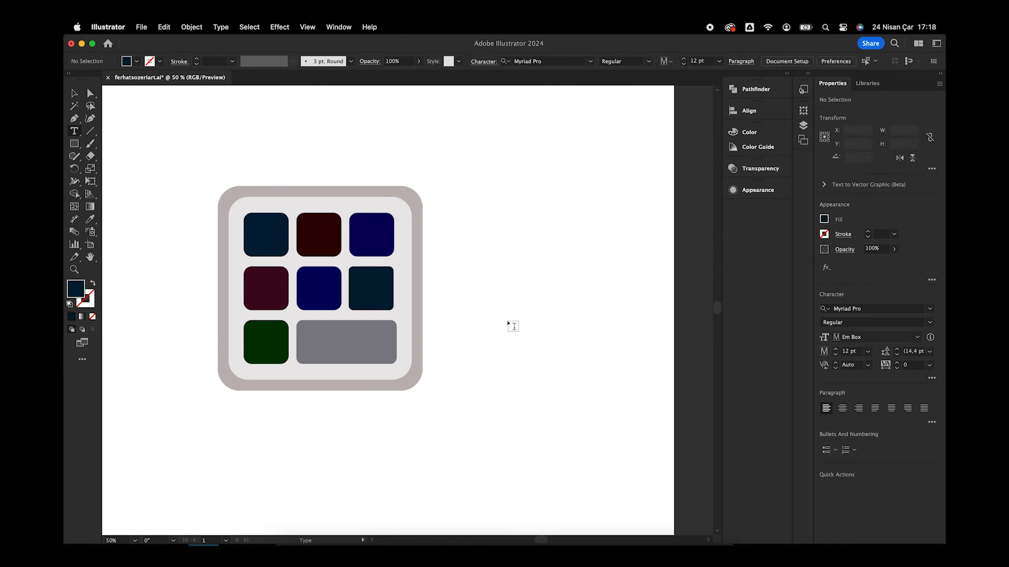
{"action": "key", "text": "BackSpace"}
{"action": "key", "text": "Caps_Lock"}
{"action": "type", "text": "SPACE"}
{"action": "key", "text": "Escape"}
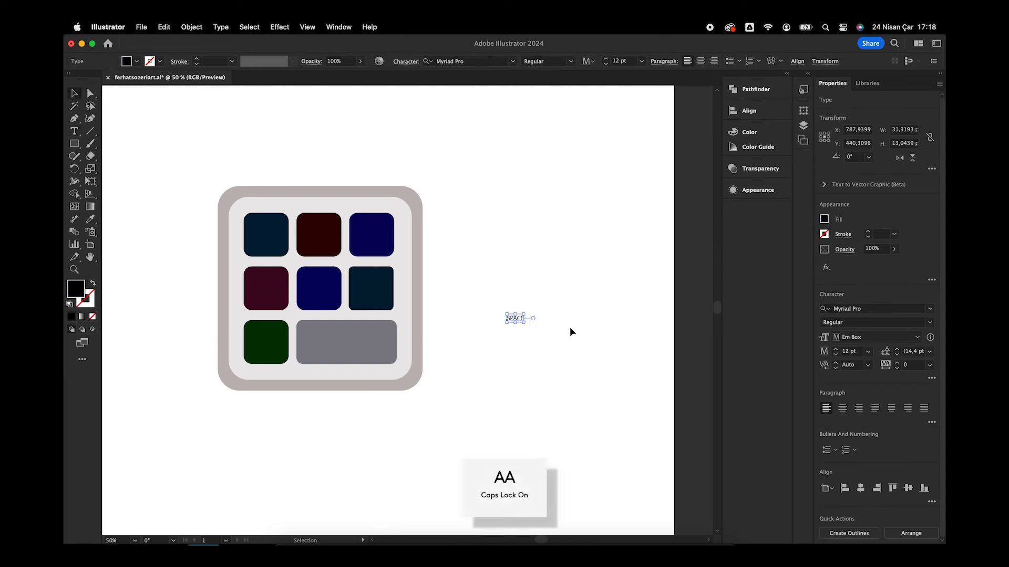
- Enlarge the SPACE text proportionally to about 83 pt and set its font to Galano Grotesque Heavy Italic
{"action": "left_click_drag", "start_coordinate": [526, 318], "coordinate": [630, 314], "text": "shift"}
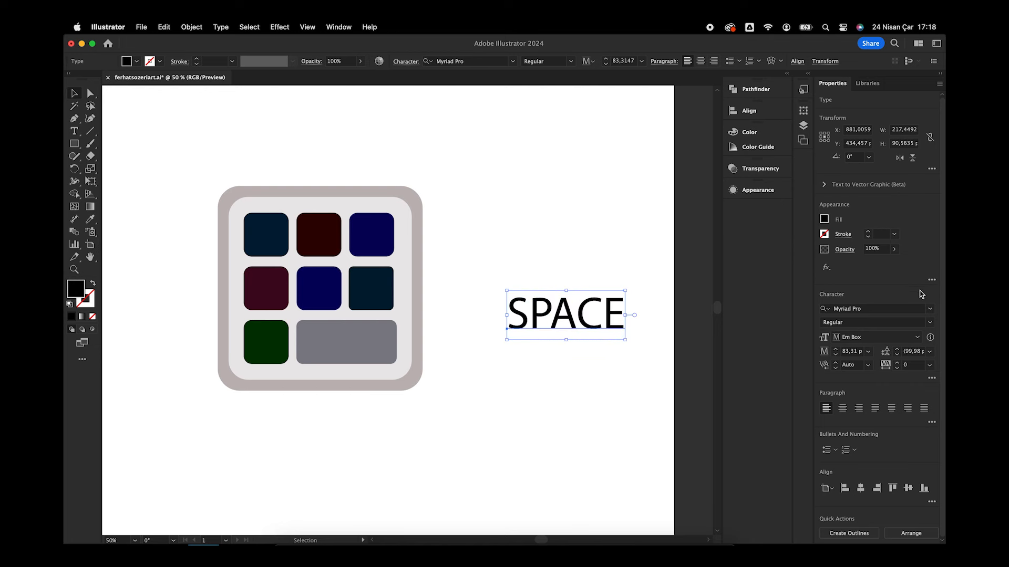
{"action": "left_click", "coordinate": [929, 310]}
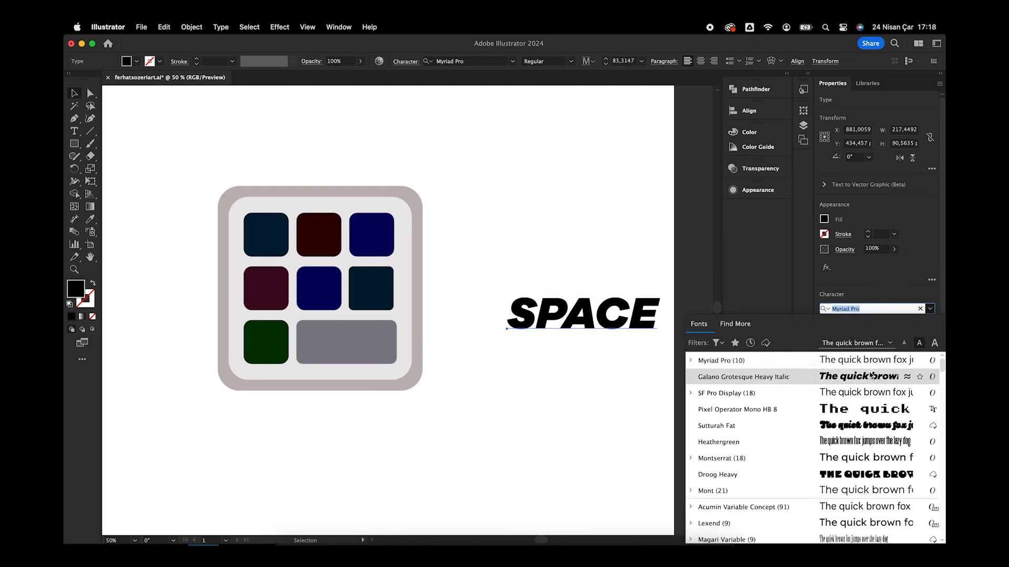
{"action": "left_click", "coordinate": [867, 375]}
- Color the SPACE text white with the Eyedropper and move it off the artboard onto the dark canvas
{"action": "left_click", "coordinate": [90, 219]}
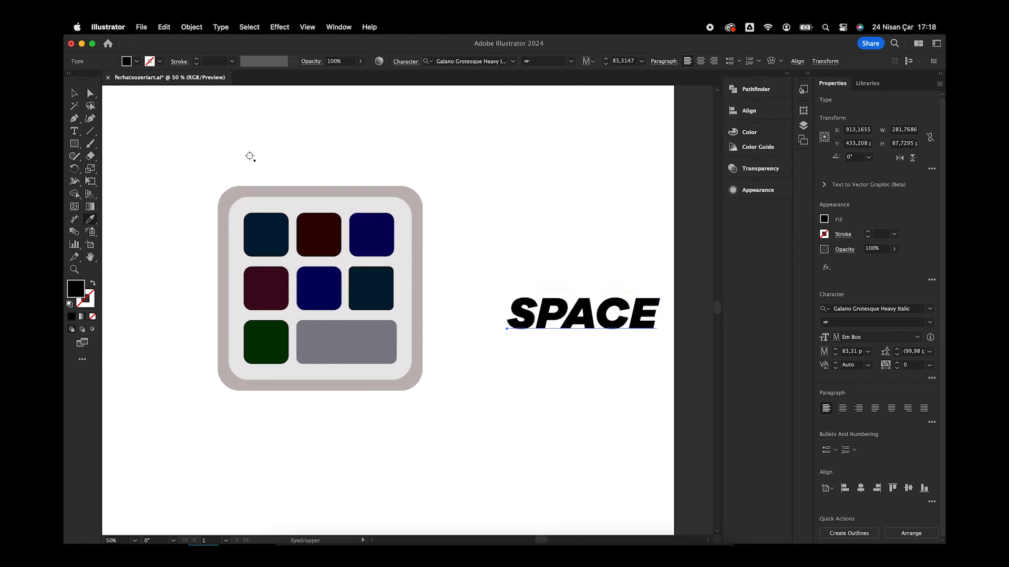
{"action": "left_click", "coordinate": [580, 218]}
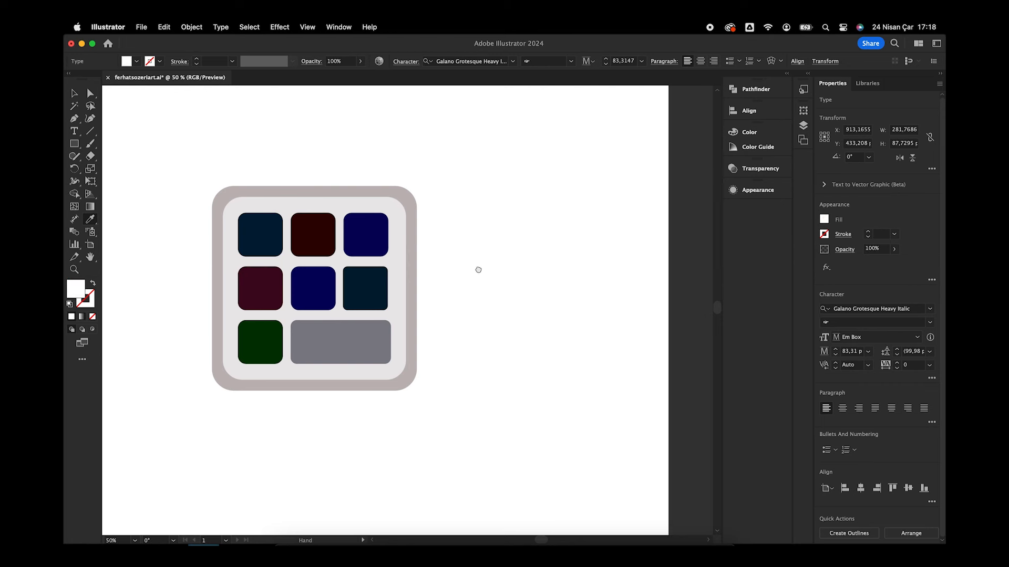
{"action": "scroll", "coordinate": [473, 300], "scroll_direction": "right", "scroll_amount": 5}
{"action": "key", "text": "v"}
{"action": "left_click_drag", "start_coordinate": [462, 333], "coordinate": [638, 335]}
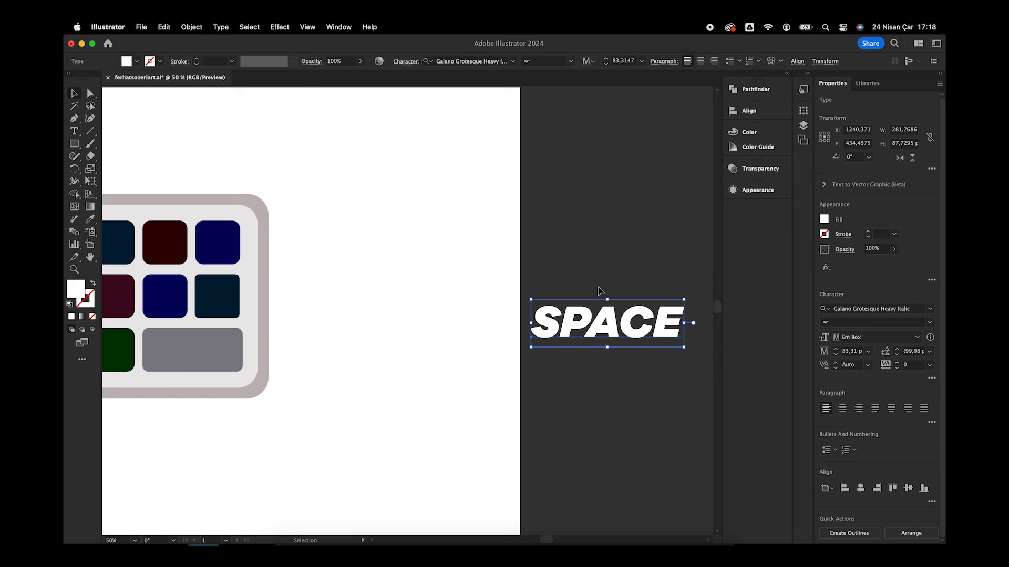
{"action": "left_click_drag", "start_coordinate": [606, 316], "coordinate": [605, 261], "text": "alt"}
{"action": "double_click", "coordinate": [605, 262]}
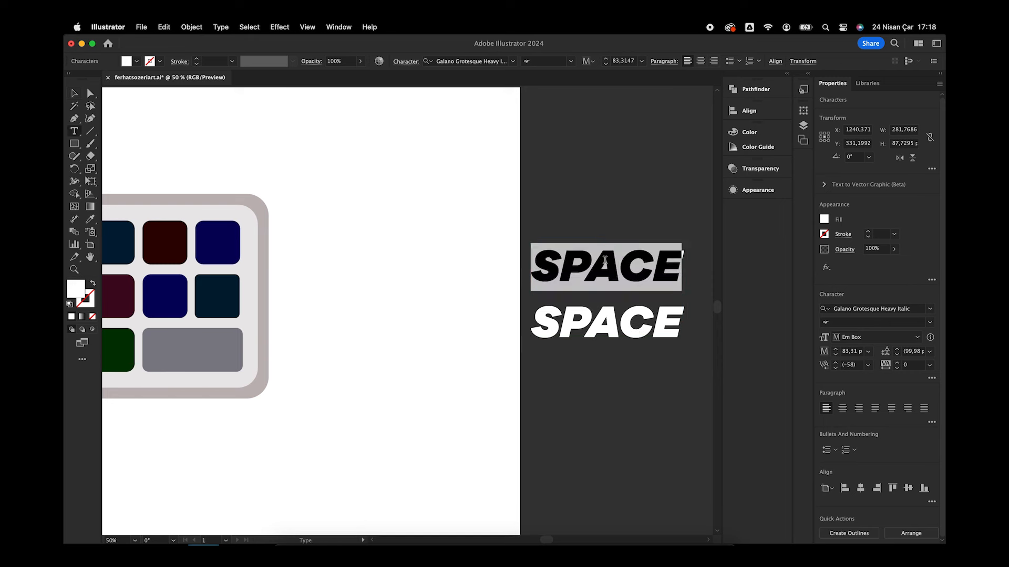
{"action": "type", "text": "COPY"}
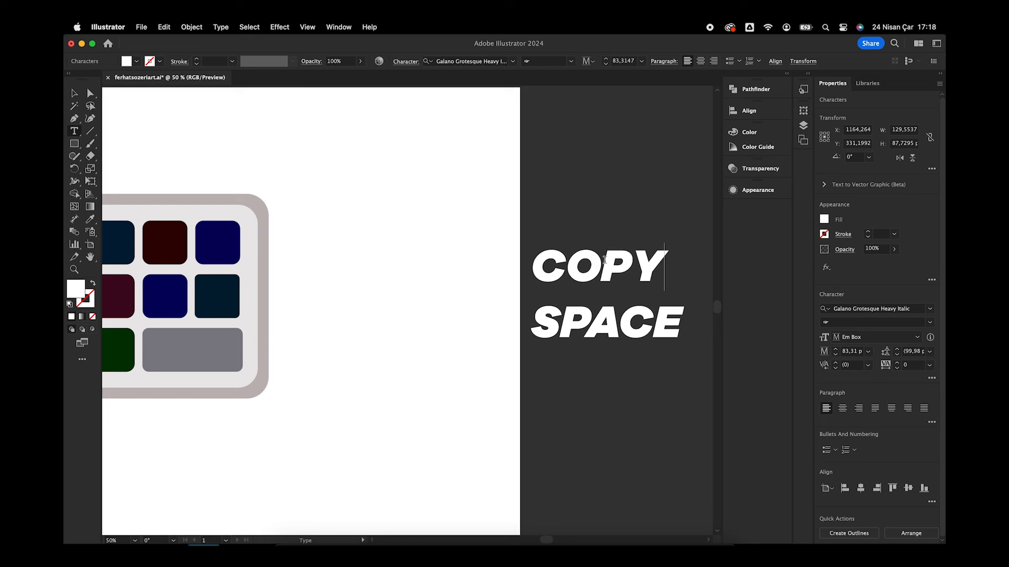
{"action": "key", "text": "Escape"}
{"action": "key", "text": "Delete"}
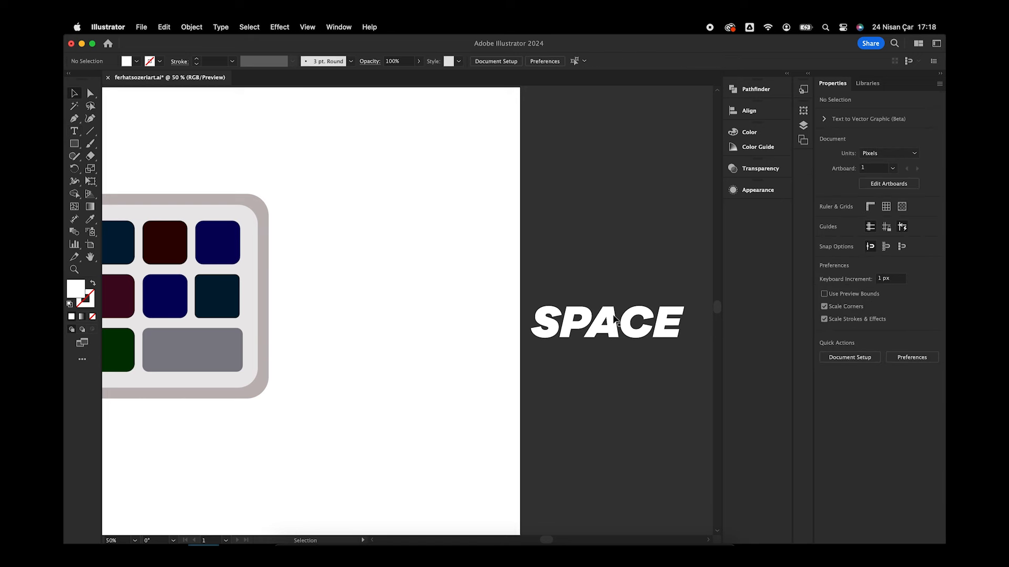
- Copy the SPACE text into Adobe Dimension as a decal centered on the wide dark key, at 3.9% scale
{"action": "left_click", "coordinate": [614, 318]}
{"action": "key", "text": "super+Tab"}
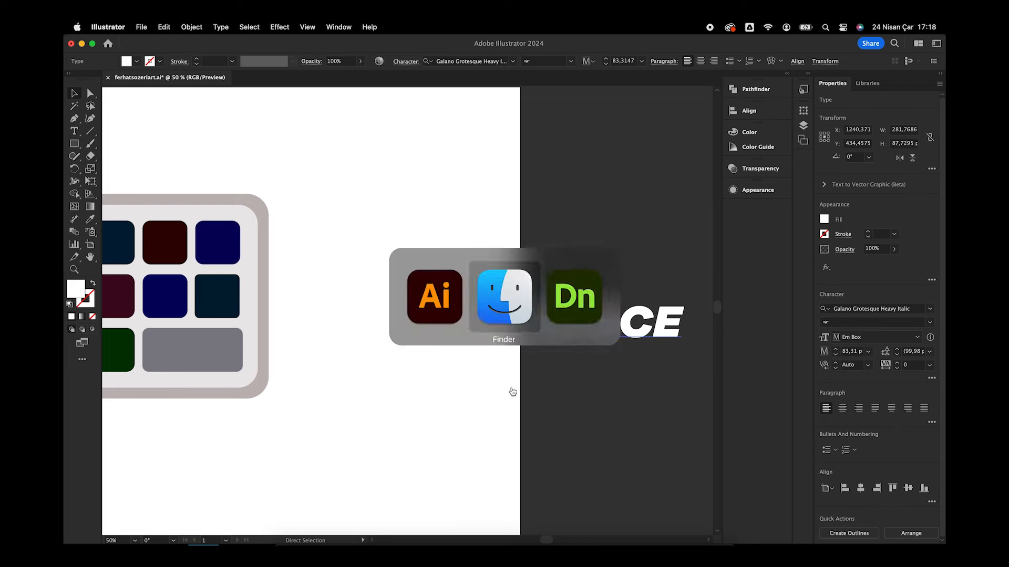
{"action": "key", "text": "super+Tab"}
{"action": "left_click", "coordinate": [572, 376]}
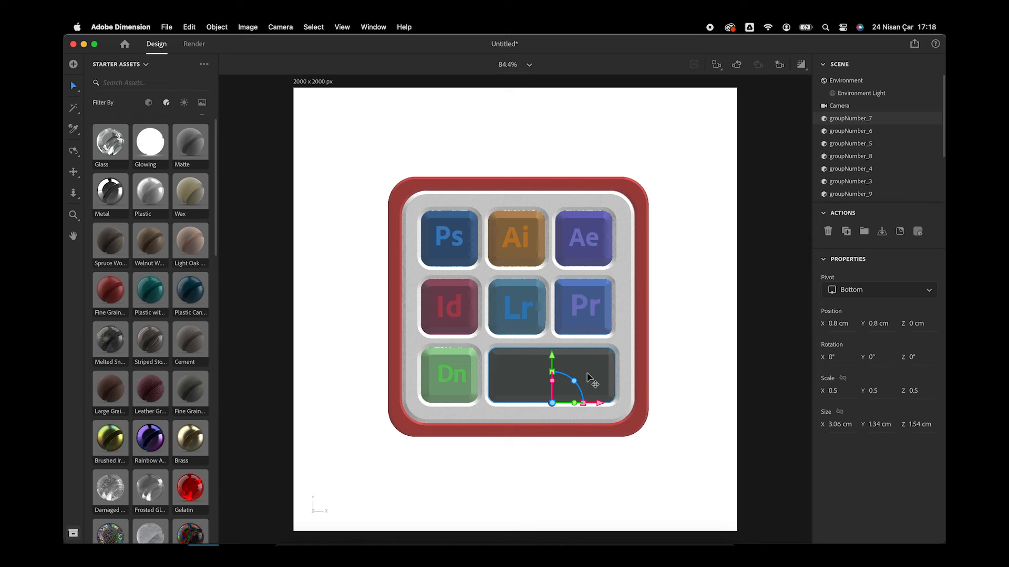
{"action": "left_click", "coordinate": [597, 381]}
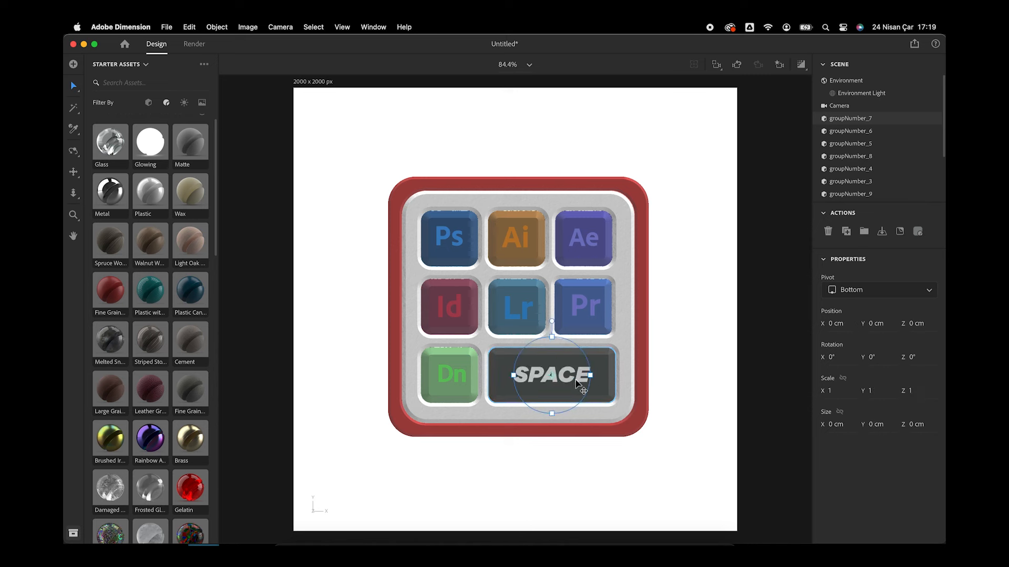
{"action": "double_click", "coordinate": [577, 385]}
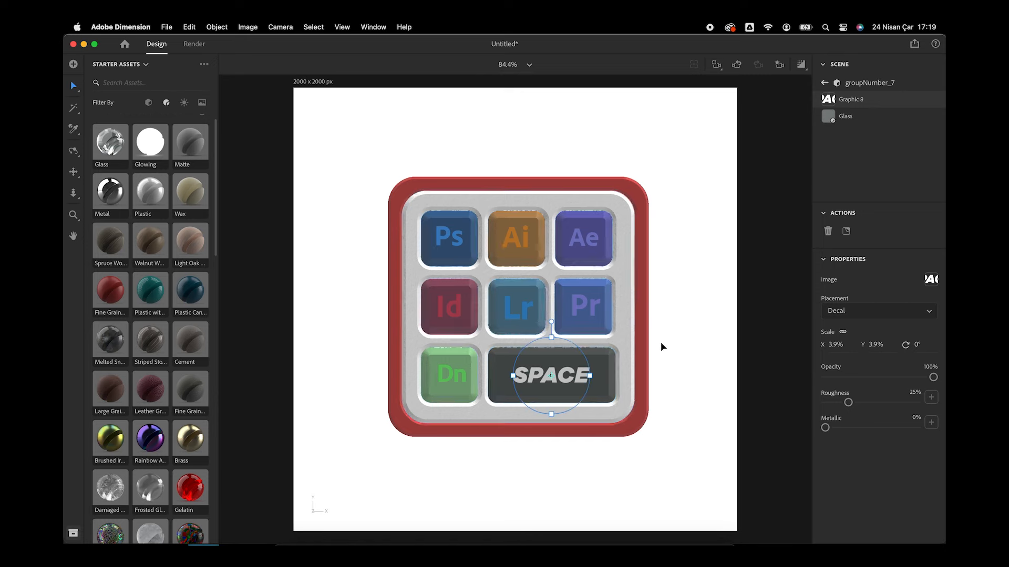
- Place Adobe_Corporate_Logo.png from the Icons folder as a decal on the side of the red base
{"action": "right_click_drag", "start_coordinate": [660, 342], "coordinate": [625, 235]}
{"action": "left_click", "coordinate": [632, 338]}
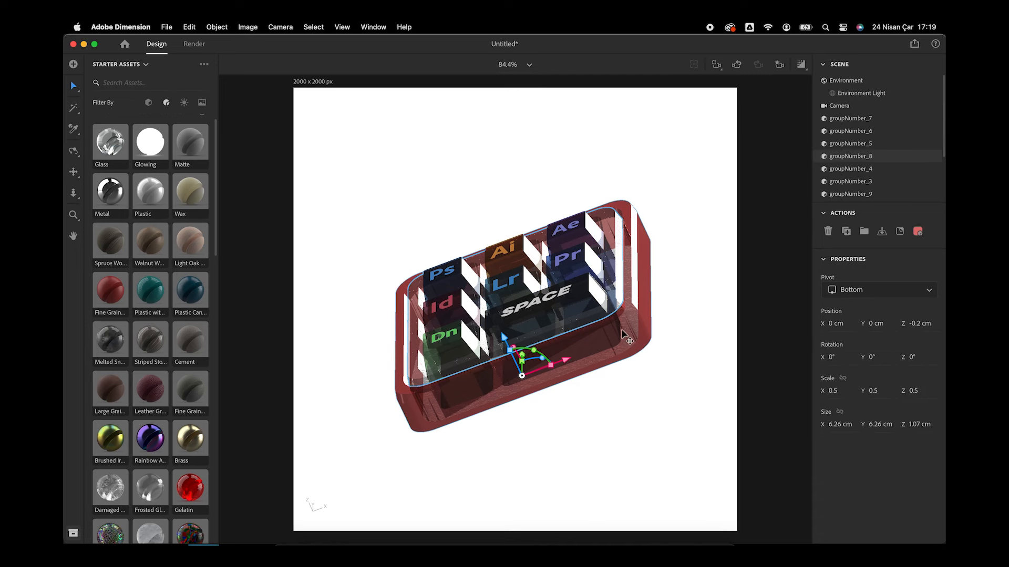
{"action": "key", "text": "super+Tab"}
{"action": "left_click", "coordinate": [564, 300]}
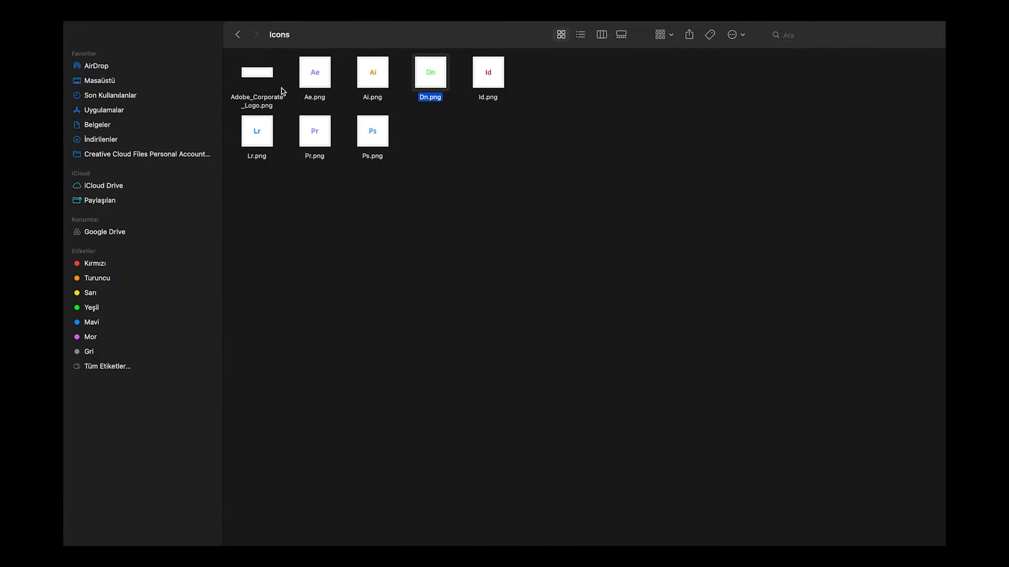
{"action": "left_click_drag", "start_coordinate": [282, 92], "coordinate": [629, 330]}
{"action": "key", "text": "super+Tab"}
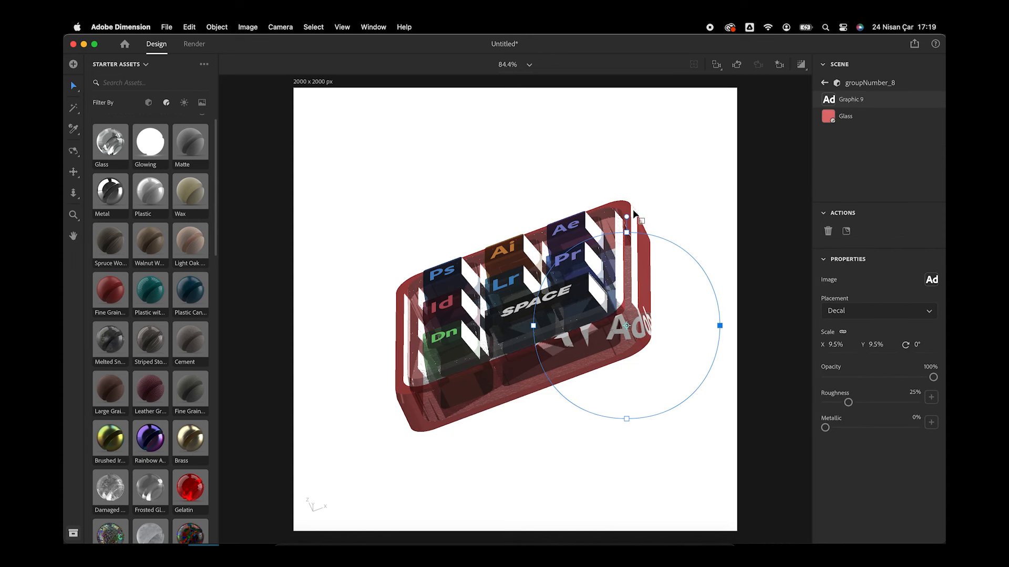
- Rotate the Adobe logo decal to -28°, shift it toward the base's side face and scale it to 5.3%
{"action": "left_click_drag", "start_coordinate": [633, 213], "coordinate": [578, 255]}
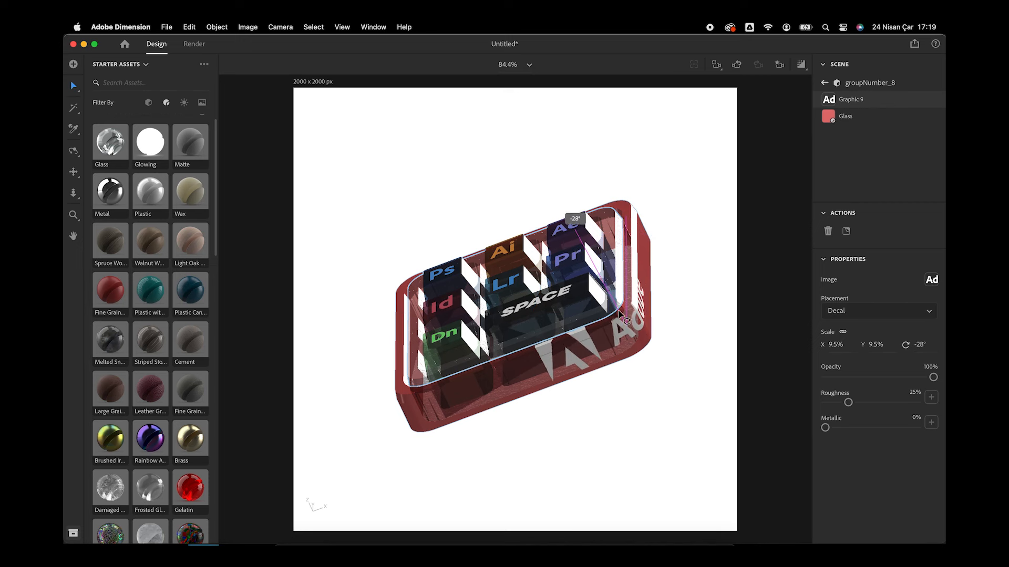
{"action": "left_click_drag", "start_coordinate": [625, 317], "coordinate": [675, 336]}
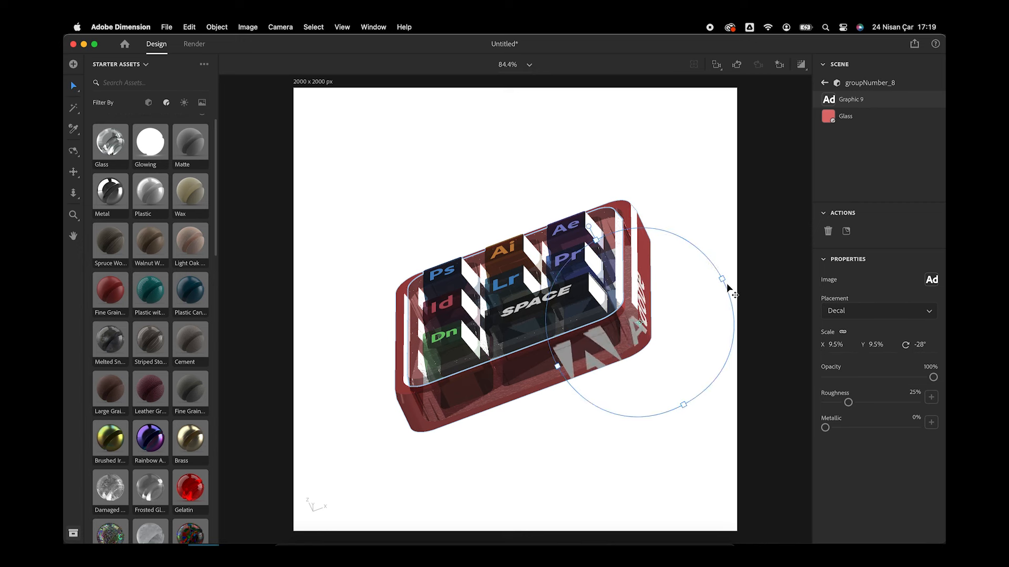
{"action": "left_click_drag", "start_coordinate": [723, 284], "coordinate": [686, 297]}
- Straighten the Adobe logo decal to a -23° rotation and position it within the red base's side face
{"action": "right_click_drag", "start_coordinate": [687, 297], "coordinate": [565, 340]}
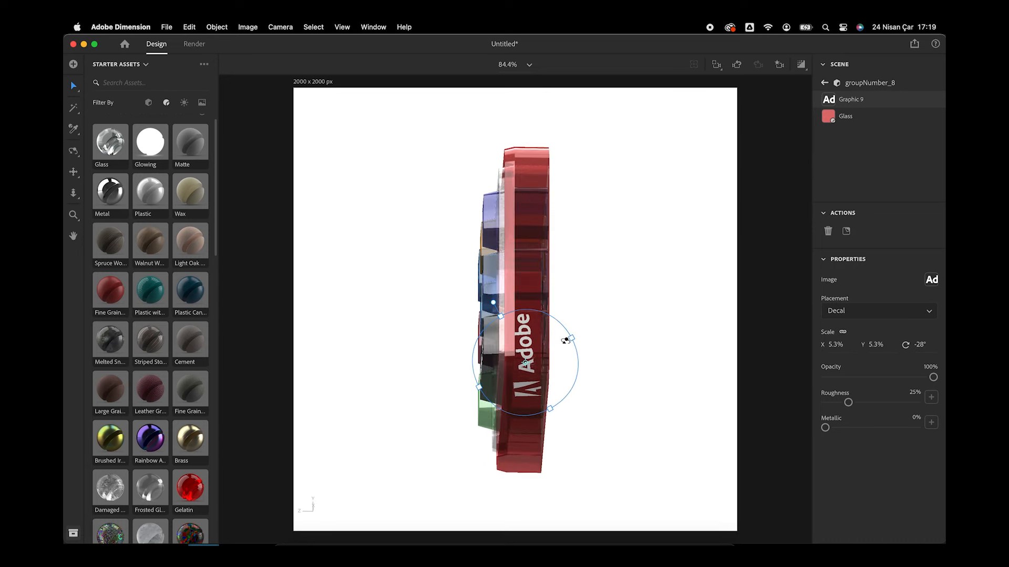
{"action": "left_click_drag", "start_coordinate": [499, 314], "coordinate": [502, 305]}
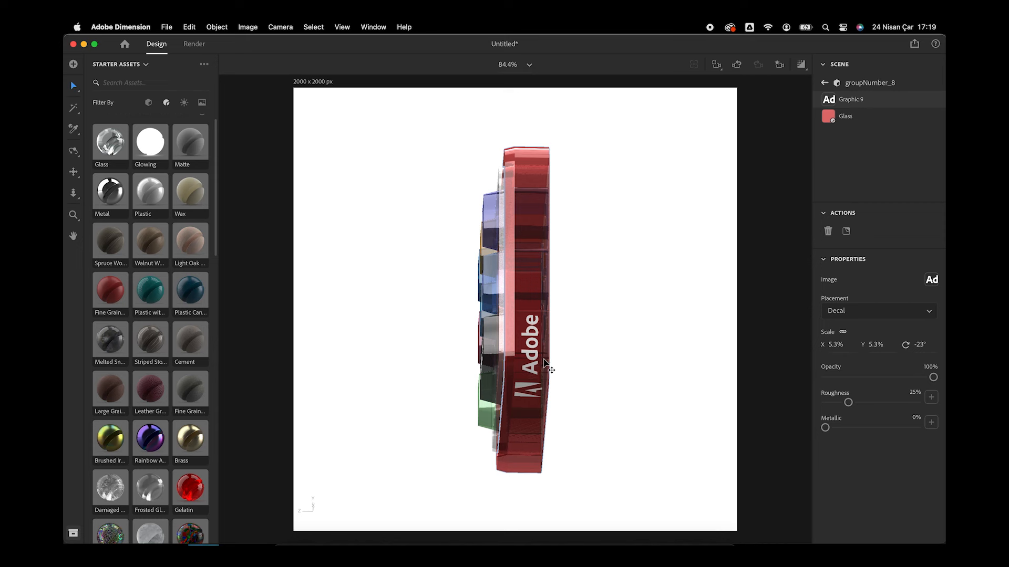
{"action": "left_click_drag", "start_coordinate": [544, 359], "coordinate": [545, 361]}
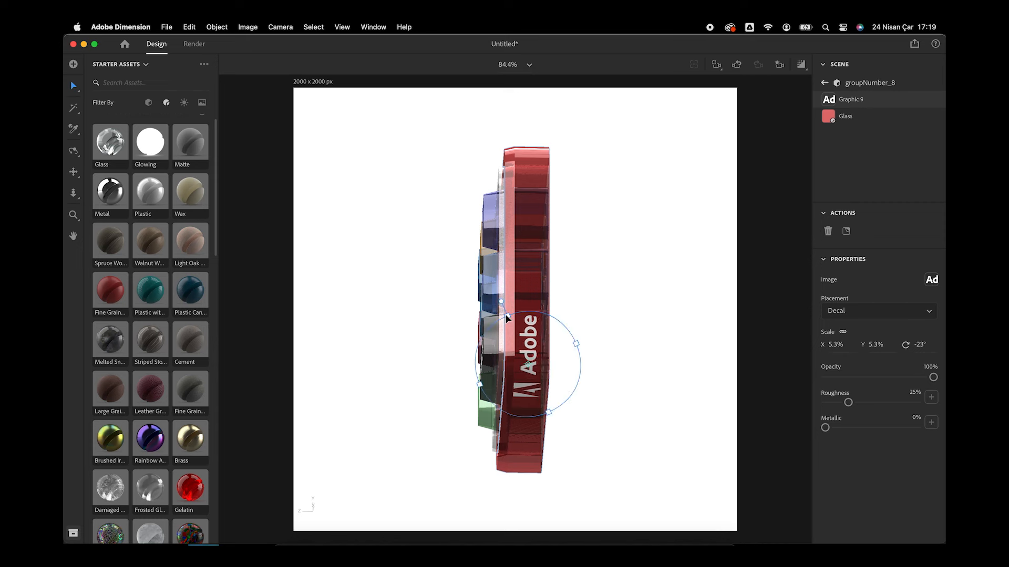
- Rotate the Adobe logo decal on the red base's side to -24°
{"action": "left_click_drag", "start_coordinate": [500, 301], "coordinate": [502, 302]}
- Raise the Ps key to Z 0.3 cm, and lift the Ai and Ae keys slightly out of the base
{"action": "right_click_drag", "start_coordinate": [714, 344], "coordinate": [702, 236]}
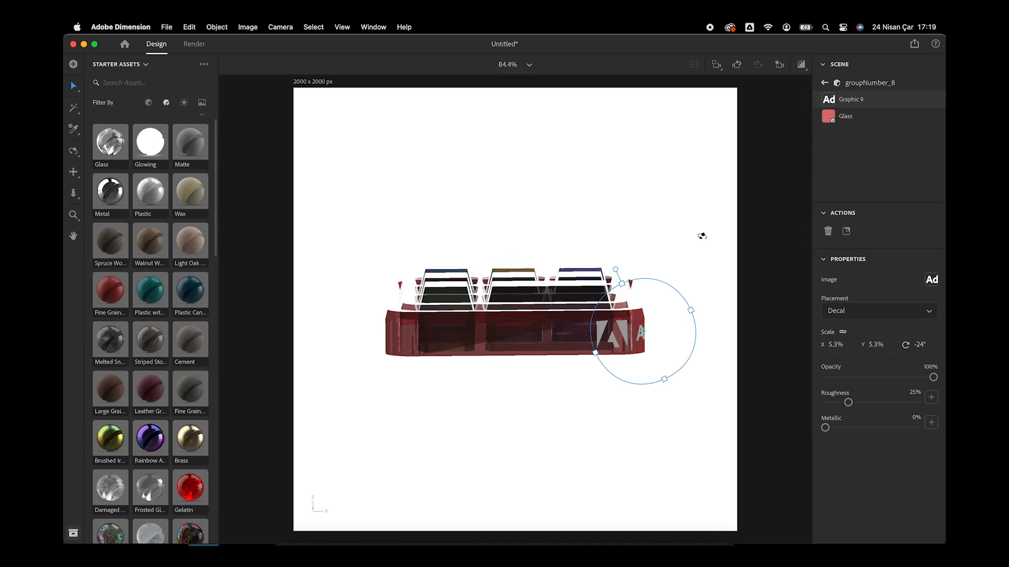
{"action": "left_click", "coordinate": [443, 273]}
{"action": "left_click_drag", "start_coordinate": [446, 256], "coordinate": [449, 246]}
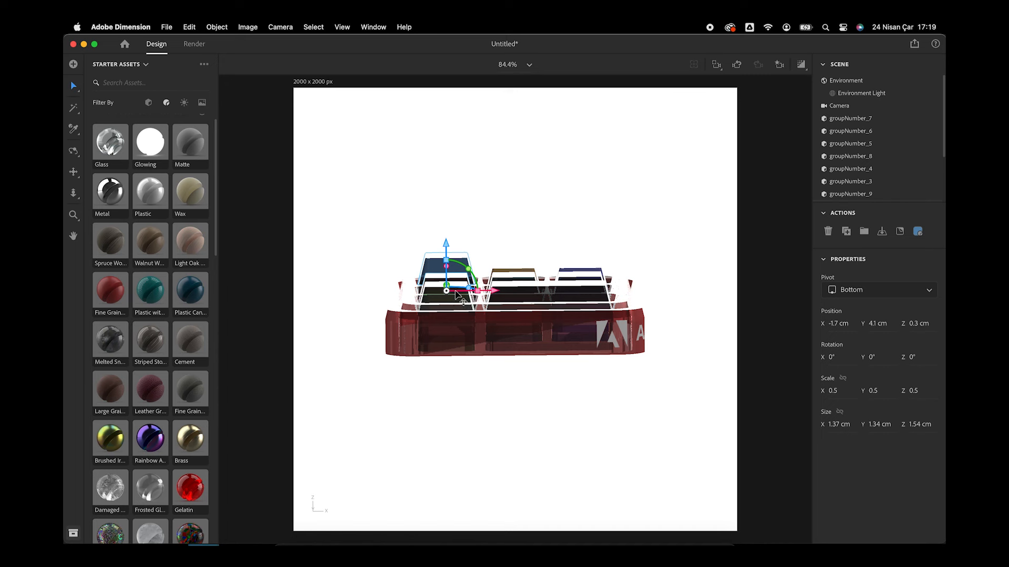
{"action": "left_click", "coordinate": [469, 290]}
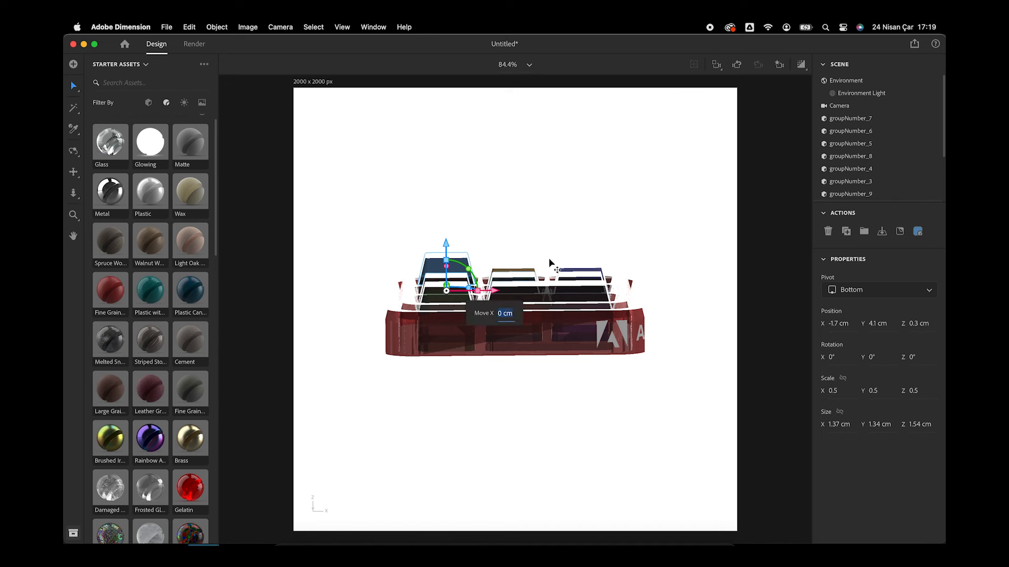
{"action": "left_click", "coordinate": [522, 278]}
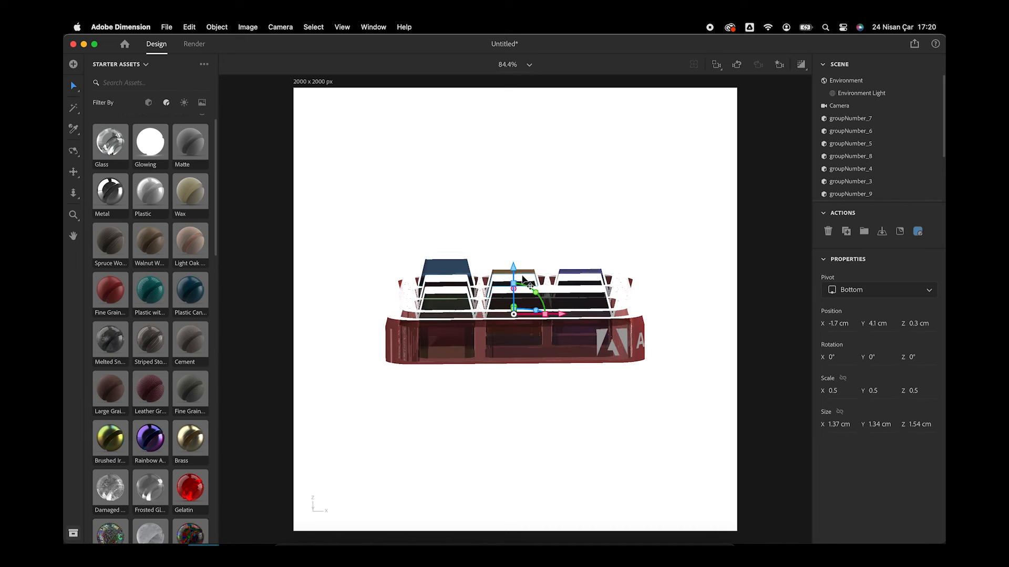
{"action": "mouse_move", "coordinate": [514, 266]}
{"action": "left_mouse_down"}
{"action": "mouse_move", "coordinate": [516, 277]}
{"action": "mouse_move", "coordinate": [515, 242]}
{"action": "mouse_move", "coordinate": [515, 255]}
{"action": "left_mouse_up"}
{"action": "left_click", "coordinate": [520, 263]}
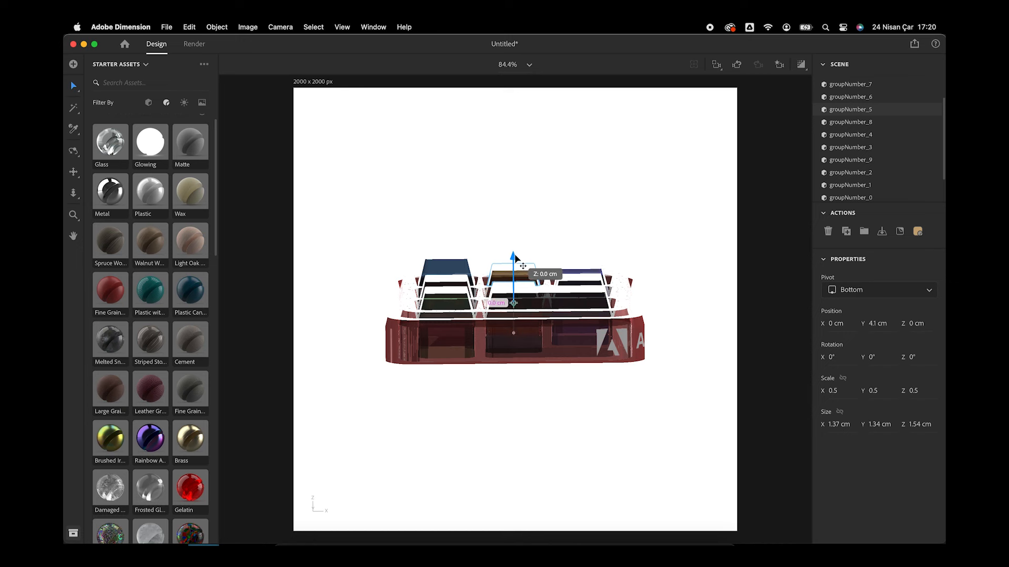
{"action": "left_click", "coordinate": [582, 276]}
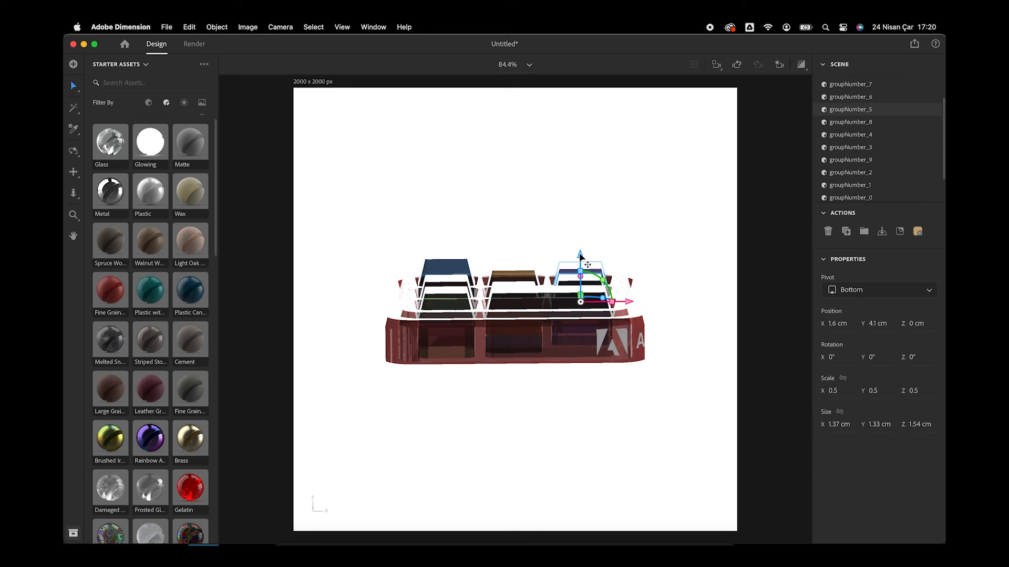
{"action": "left_click_drag", "start_coordinate": [581, 249], "coordinate": [581, 241]}
- Lift the Dn and SPACE keys slightly out of the base and raise the Pr key to Z 0.1 cm
{"action": "left_click", "coordinate": [438, 292]}
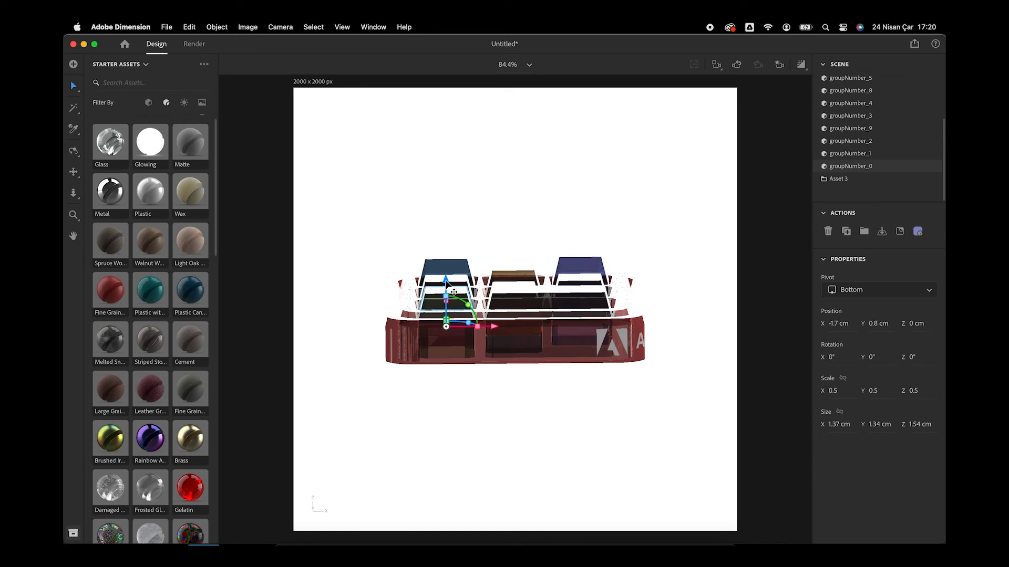
{"action": "left_click_drag", "start_coordinate": [446, 285], "coordinate": [455, 272]}
{"action": "left_click", "coordinate": [573, 294]}
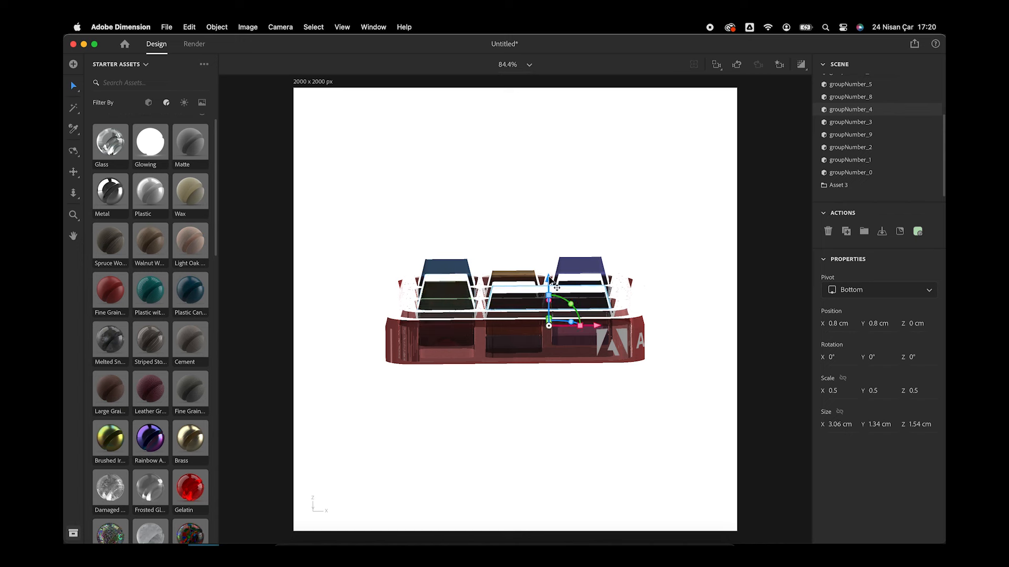
{"action": "left_click_drag", "start_coordinate": [556, 288], "coordinate": [577, 244]}
{"action": "left_click", "coordinate": [583, 276]}
{"action": "right_click_drag", "start_coordinate": [591, 241], "coordinate": [553, 334]}
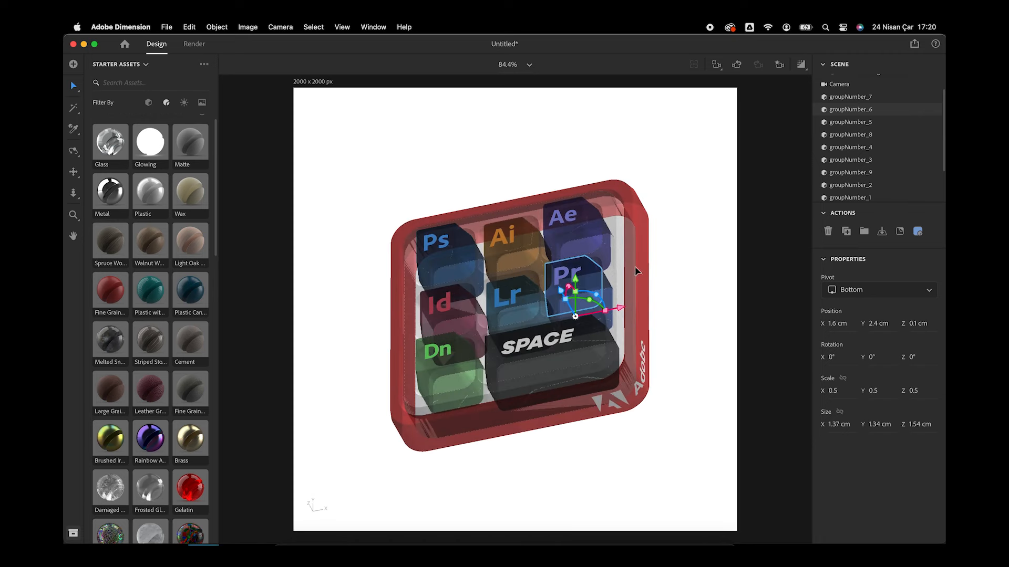
{"action": "right_click_drag", "start_coordinate": [689, 294], "coordinate": [687, 303]}
{"action": "right_click_drag", "start_coordinate": [578, 292], "coordinate": [575, 298]}
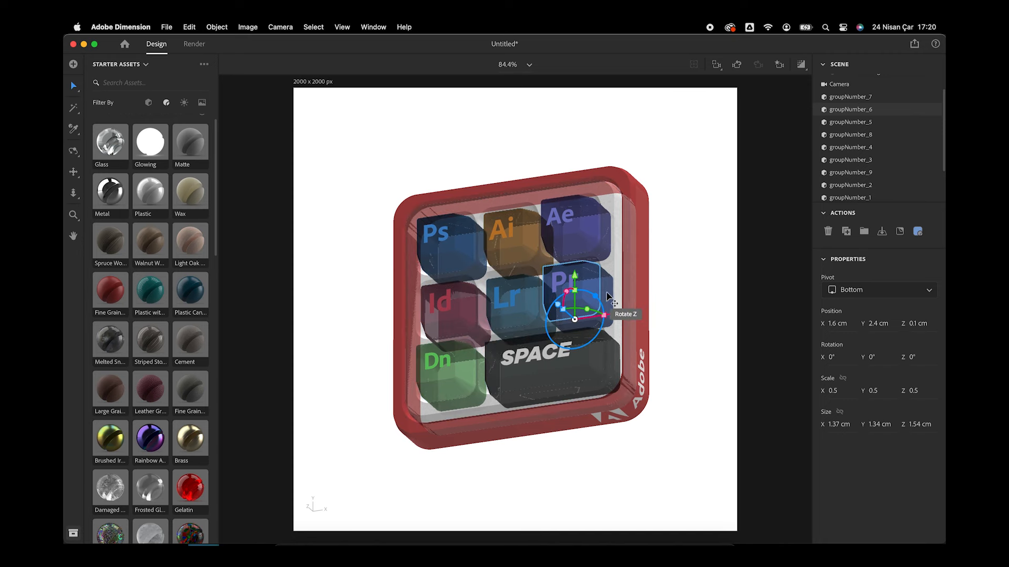
- Select the whole keypad and rotate it to X 141°, Y 167°, Z -177° so it lies down
{"action": "left_click", "coordinate": [390, 489]}
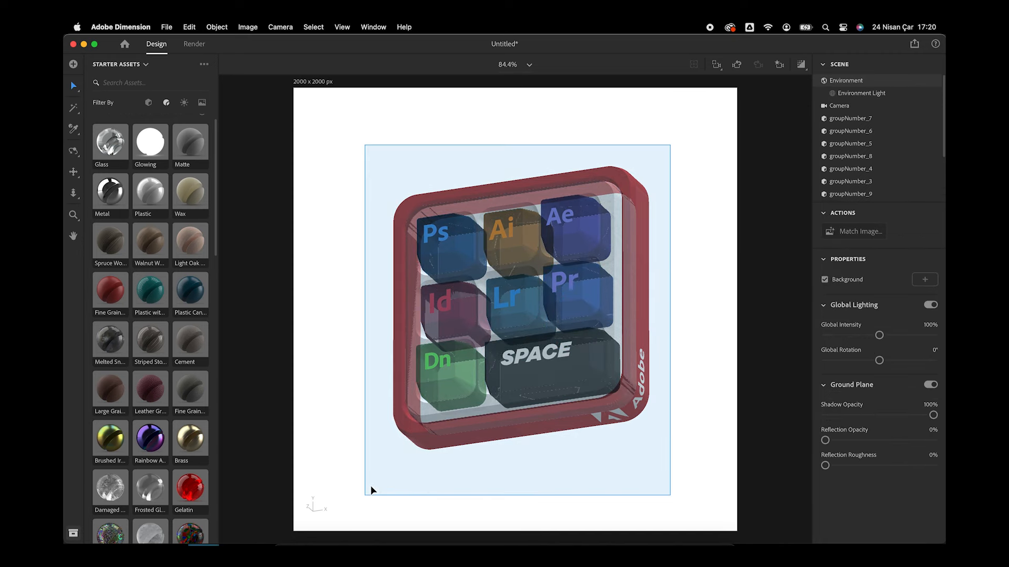
{"action": "left_click", "coordinate": [533, 406]}
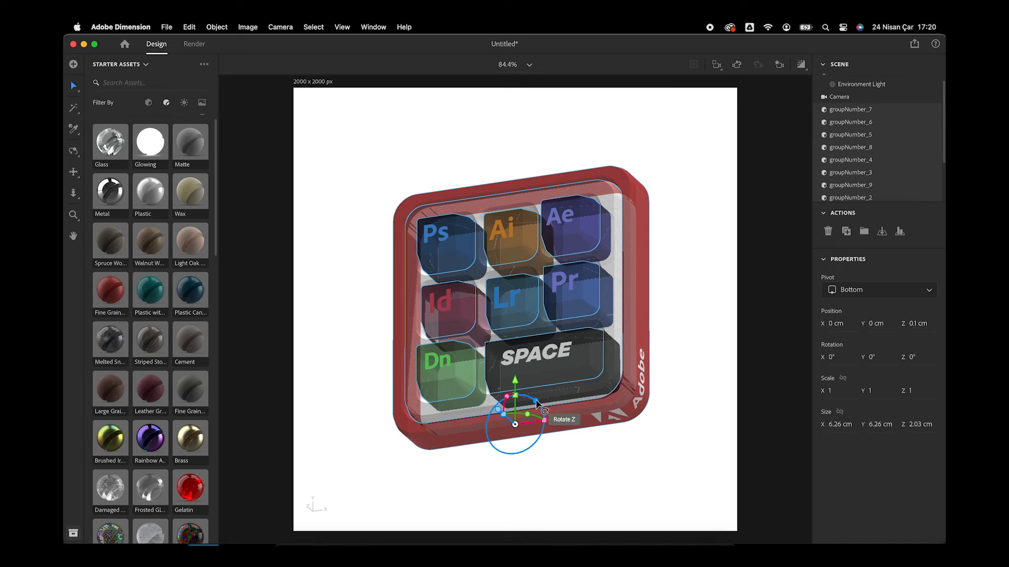
{"action": "mouse_move", "coordinate": [536, 403]}
{"action": "left_mouse_down"}
{"action": "mouse_move", "coordinate": [513, 394]}
{"action": "mouse_move", "coordinate": [499, 425]}
{"action": "mouse_move", "coordinate": [546, 416]}
{"action": "mouse_move", "coordinate": [525, 405]}
{"action": "left_mouse_up"}
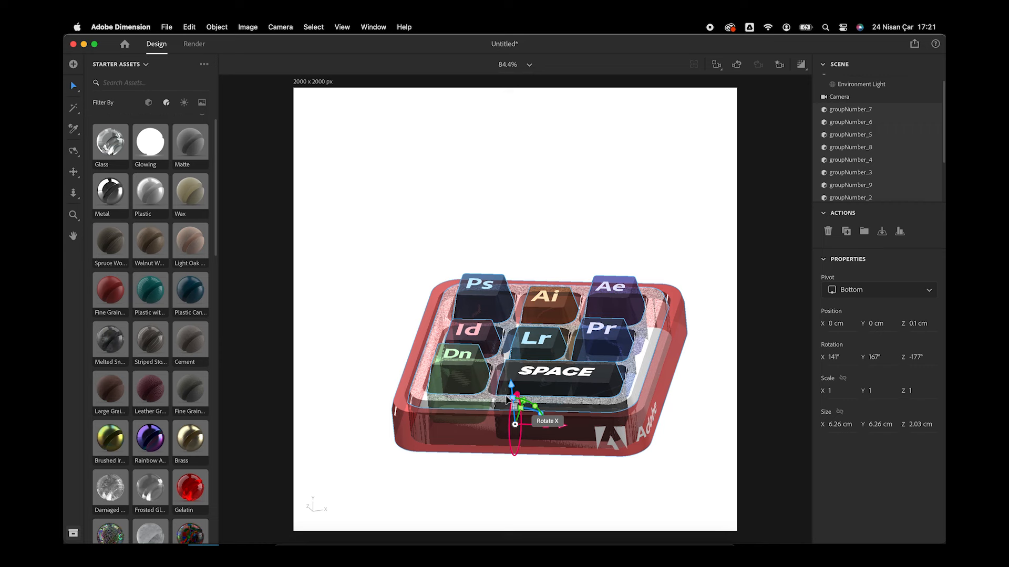
- Select the whole keypad, move it to X 0.8, Y -0.8, Z -0.4 cm, and rotate it to X 180°, Y -165°, Z -156°
{"action": "left_click", "coordinate": [639, 463]}
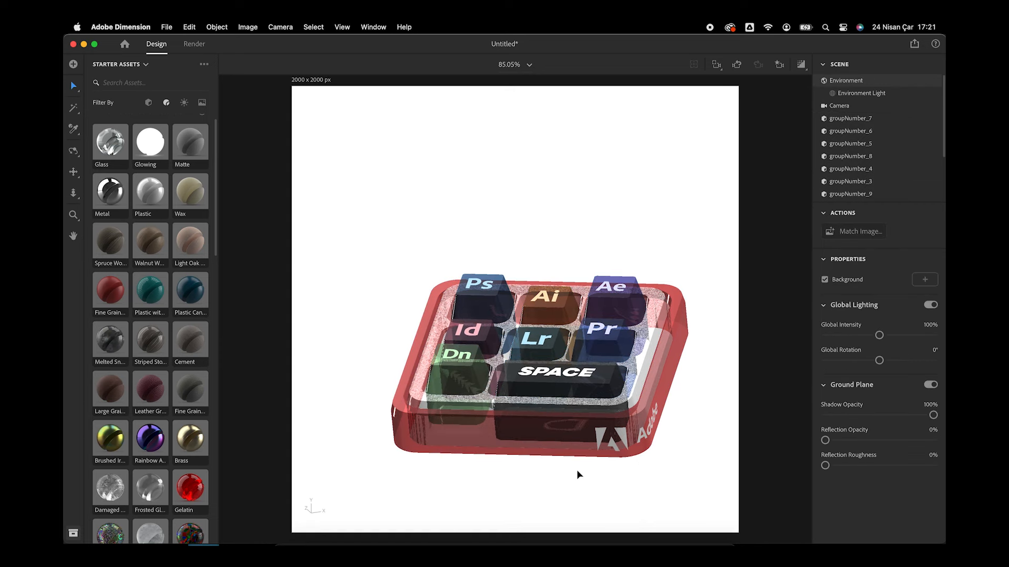
{"action": "mouse_move", "coordinate": [669, 446]}
{"action": "left_mouse_down"}
{"action": "mouse_move", "coordinate": [660, 443]}
{"action": "mouse_move", "coordinate": [667, 429]}
{"action": "mouse_move", "coordinate": [665, 439]}
{"action": "left_mouse_up"}
{"action": "left_click_drag", "start_coordinate": [367, 285], "coordinate": [659, 481]}
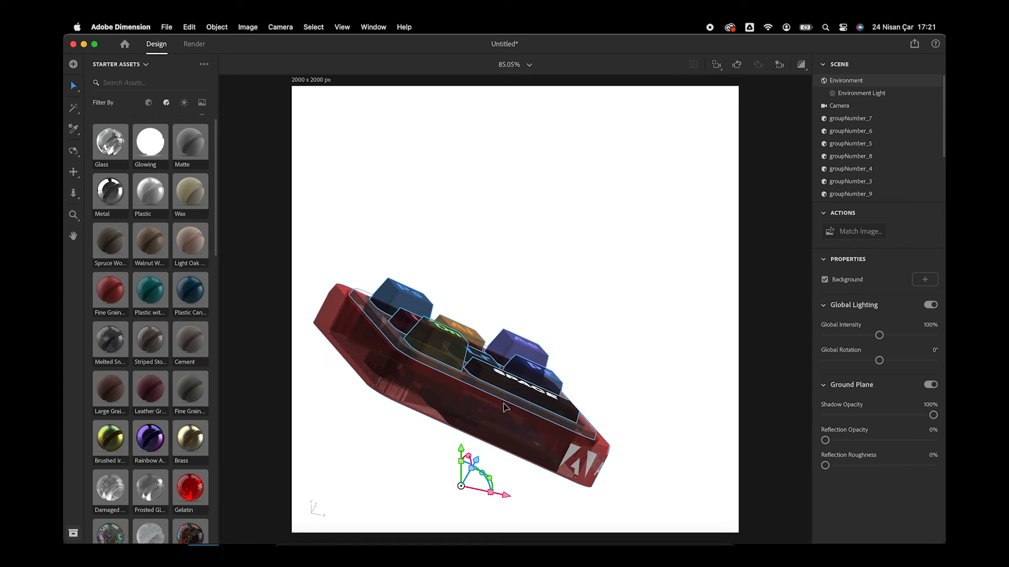
{"action": "left_click_drag", "start_coordinate": [514, 408], "coordinate": [574, 376]}
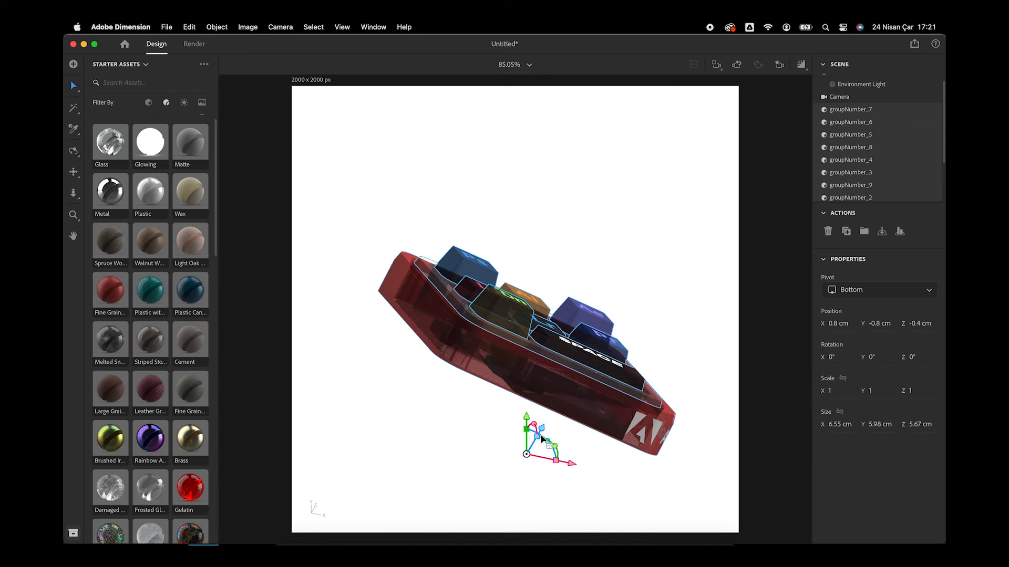
{"action": "left_click_drag", "start_coordinate": [552, 447], "coordinate": [545, 418]}
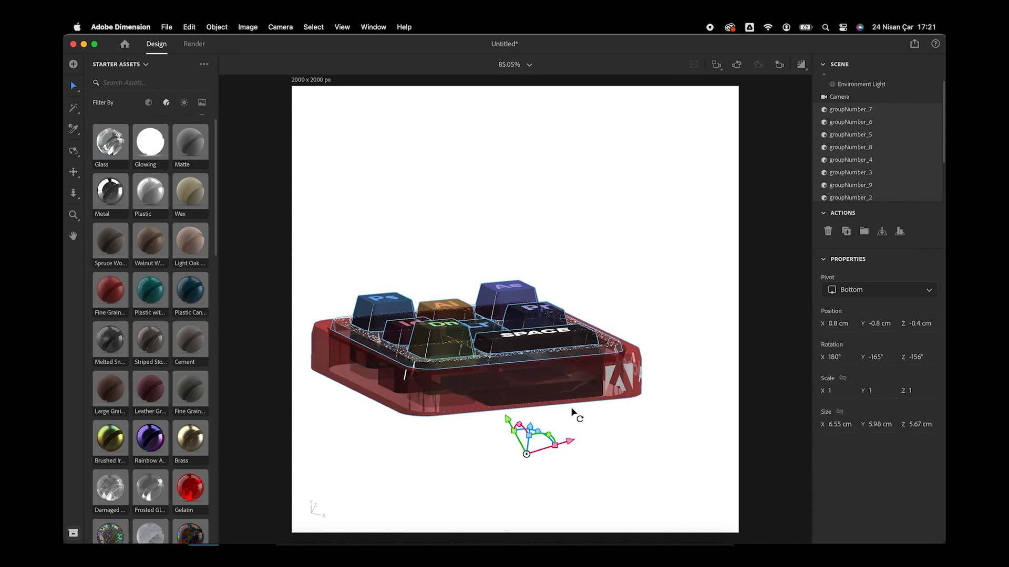
- Reselect the whole keypad, move it to X 0.7, Y -1.3, Z -0.2 cm, and tilt it 10° about X
{"action": "left_click", "coordinate": [668, 413]}
{"action": "left_click", "coordinate": [324, 281]}
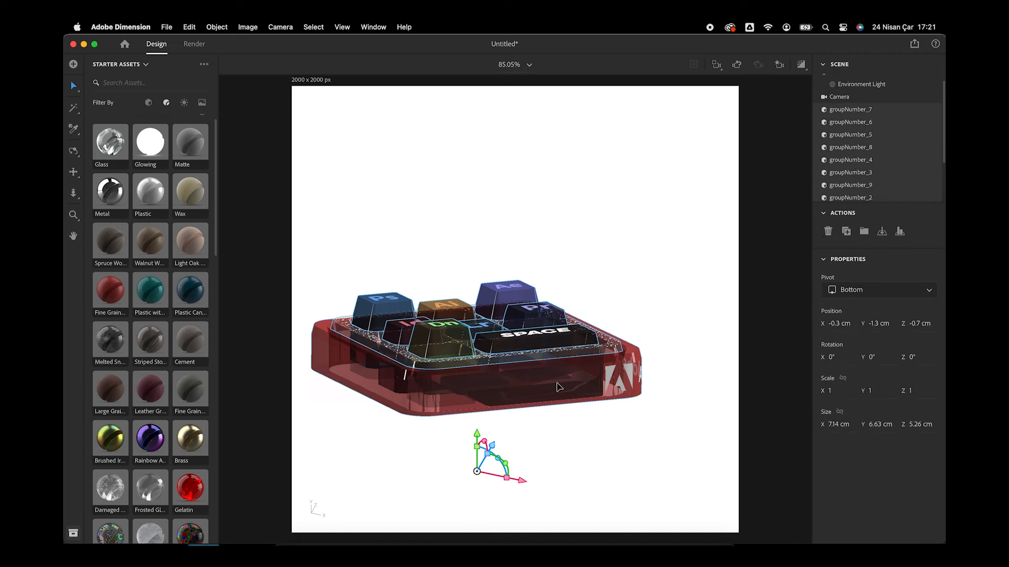
{"action": "left_click_drag", "start_coordinate": [556, 383], "coordinate": [633, 442]}
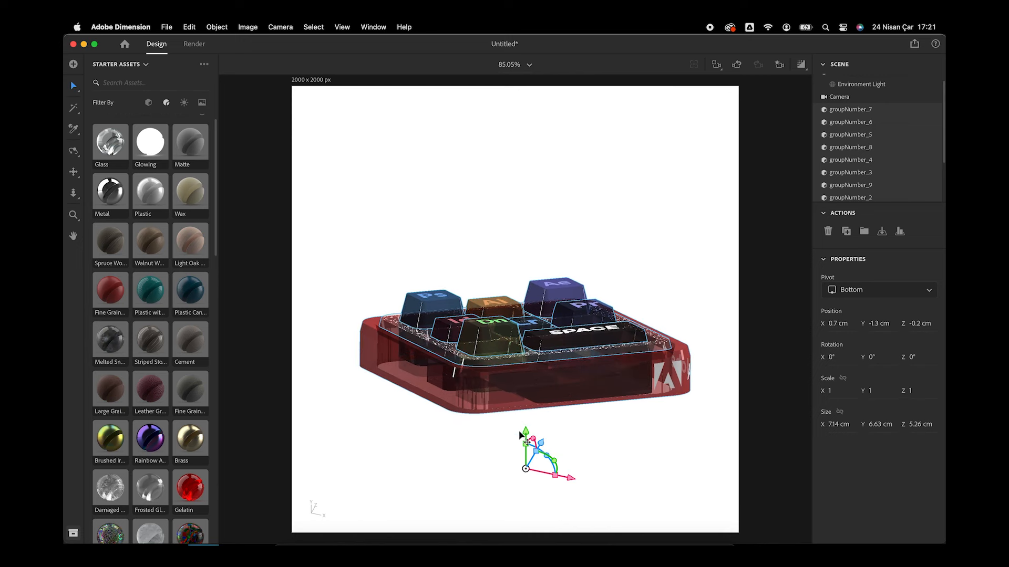
{"action": "left_click_drag", "start_coordinate": [532, 440], "coordinate": [534, 437]}
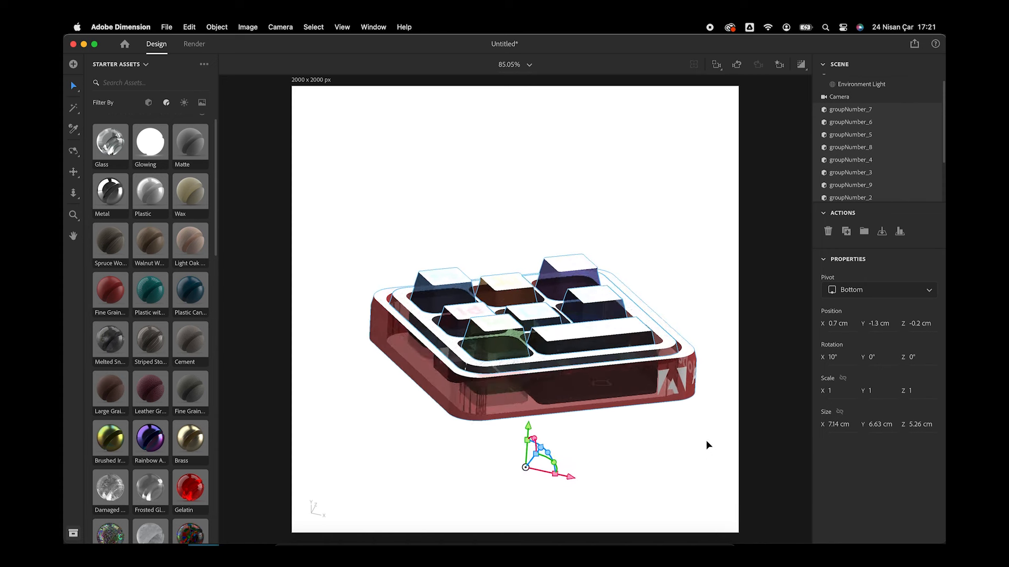
- Try the Studio Front Key Light rotated to -33°, and the Studio Panels Light at -96° rotation and 84% intensity
{"action": "right_click_drag", "start_coordinate": [705, 442], "coordinate": [686, 439]}
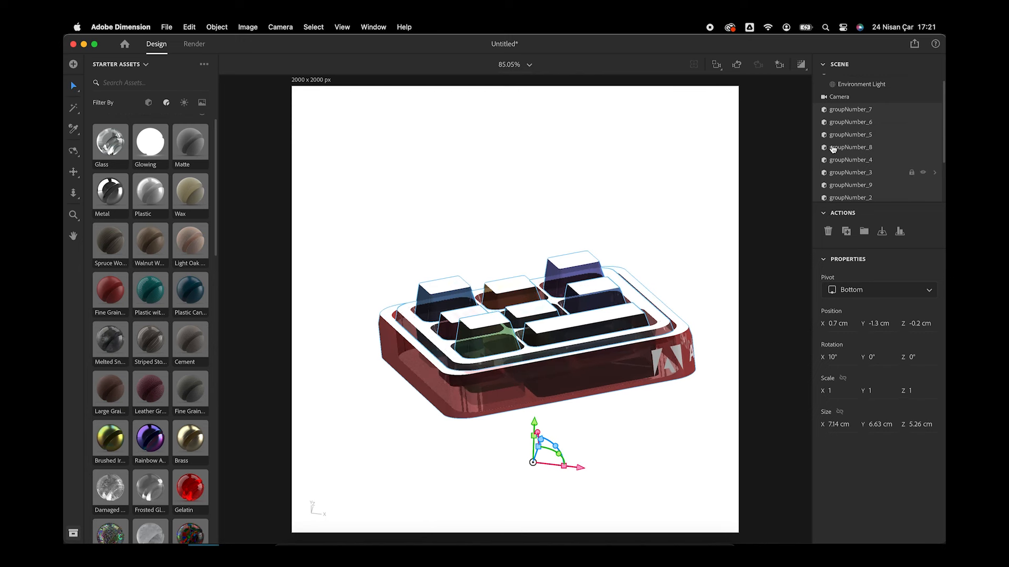
{"action": "left_click", "coordinate": [858, 88]}
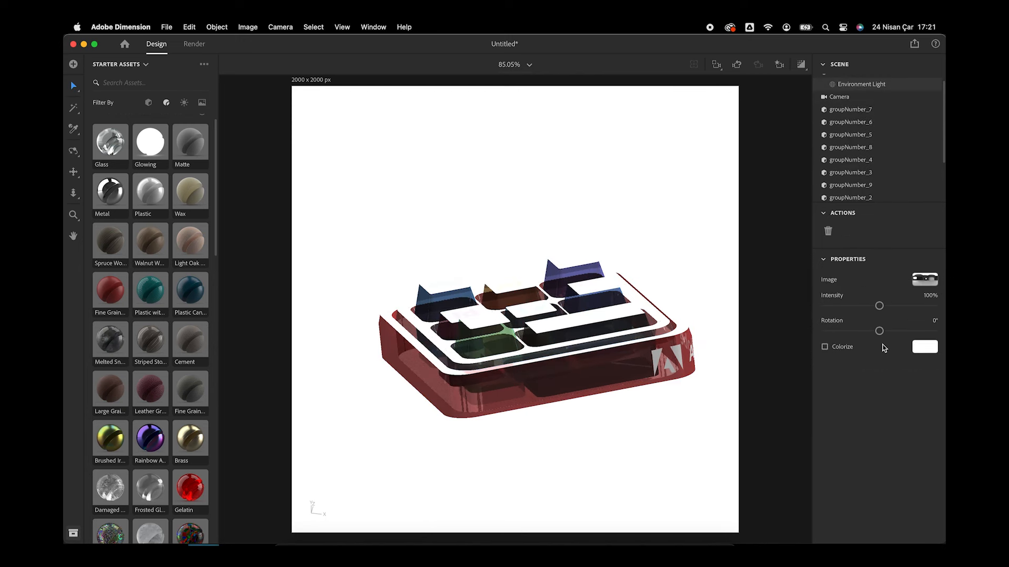
{"action": "left_click", "coordinate": [185, 103]}
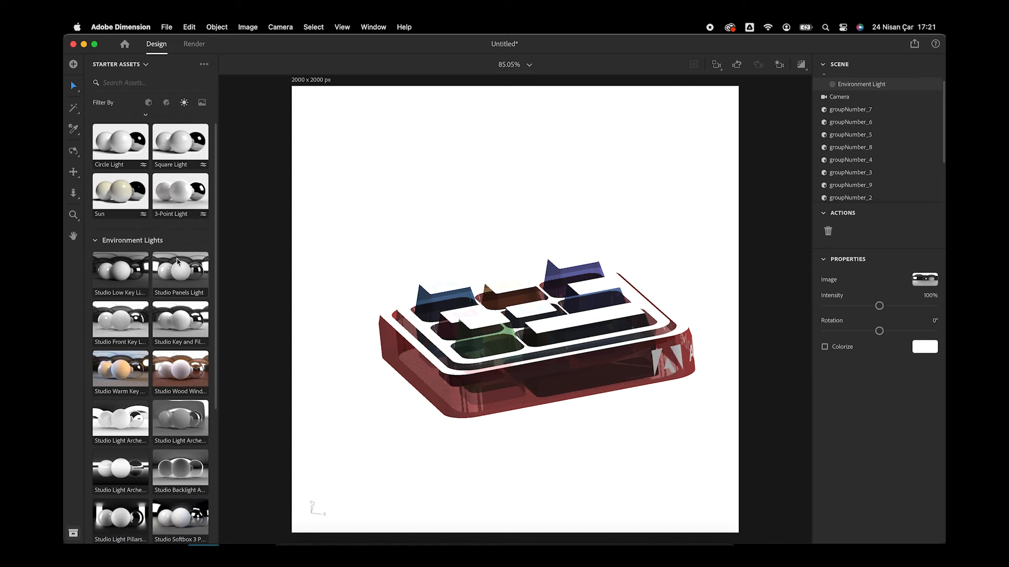
{"action": "left_click", "coordinate": [137, 332]}
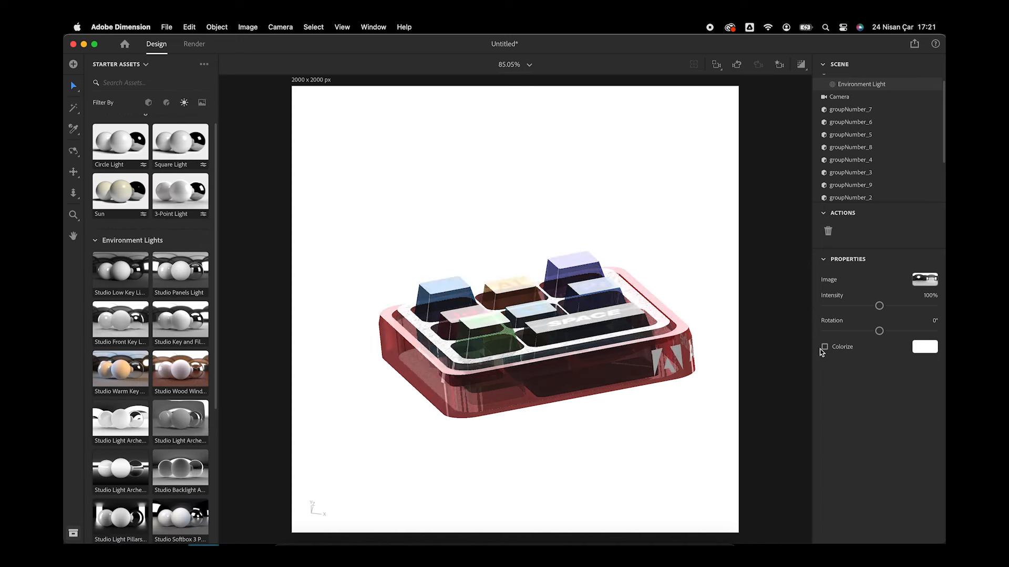
{"action": "left_click_drag", "start_coordinate": [877, 332], "coordinate": [866, 333]}
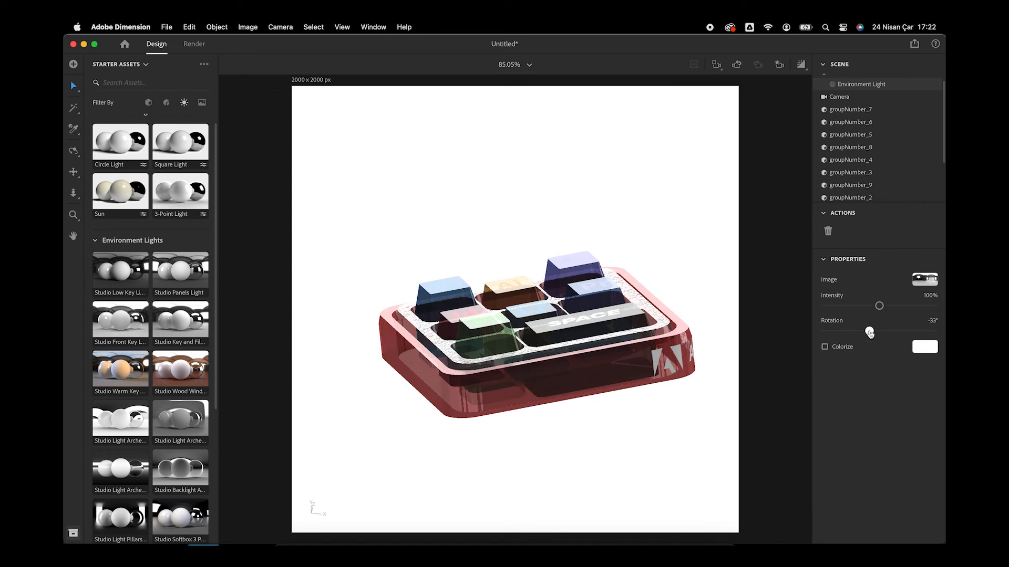
{"action": "left_click", "coordinate": [179, 287]}
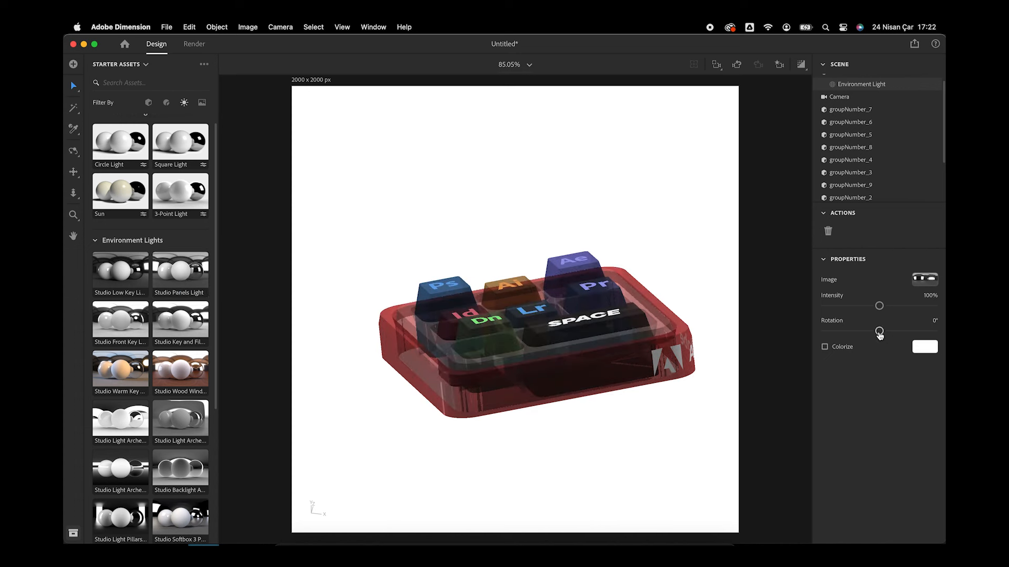
{"action": "mouse_move", "coordinate": [871, 333]}
{"action": "left_mouse_down"}
{"action": "mouse_move", "coordinate": [836, 332]}
{"action": "mouse_move", "coordinate": [867, 308]}
{"action": "mouse_move", "coordinate": [851, 332]}
{"action": "left_mouse_up"}
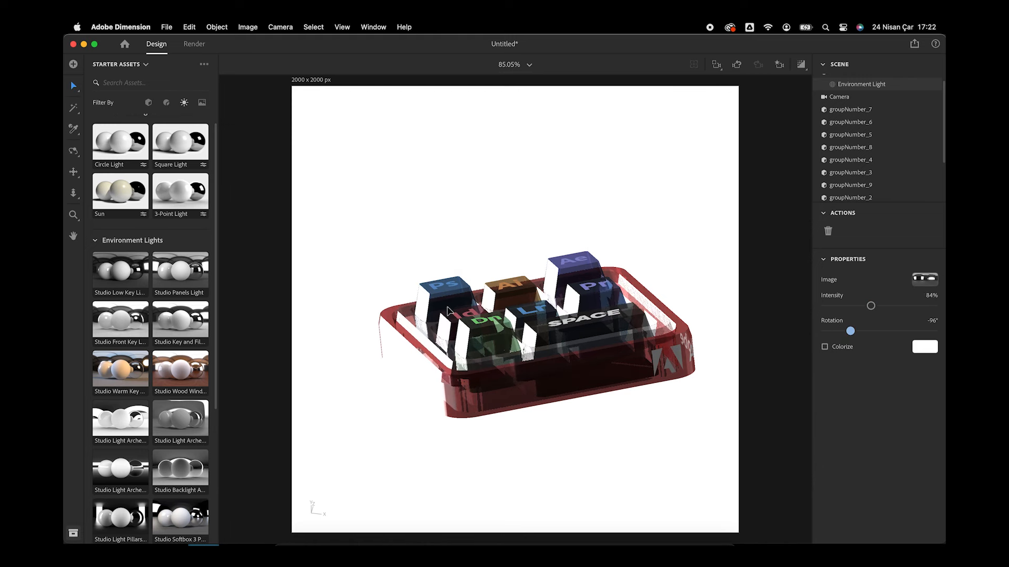
- Apply the Studio Key and Fill environment light with -150° rotation and 64% intensity
{"action": "left_click", "coordinate": [173, 329]}
{"action": "mouse_move", "coordinate": [636, 210]}
{"action": "middle_mouse_down"}
{"action": "mouse_move", "coordinate": [616, 198]}
{"action": "mouse_move", "coordinate": [635, 231]}
{"action": "mouse_move", "coordinate": [650, 211]}
{"action": "middle_mouse_up"}
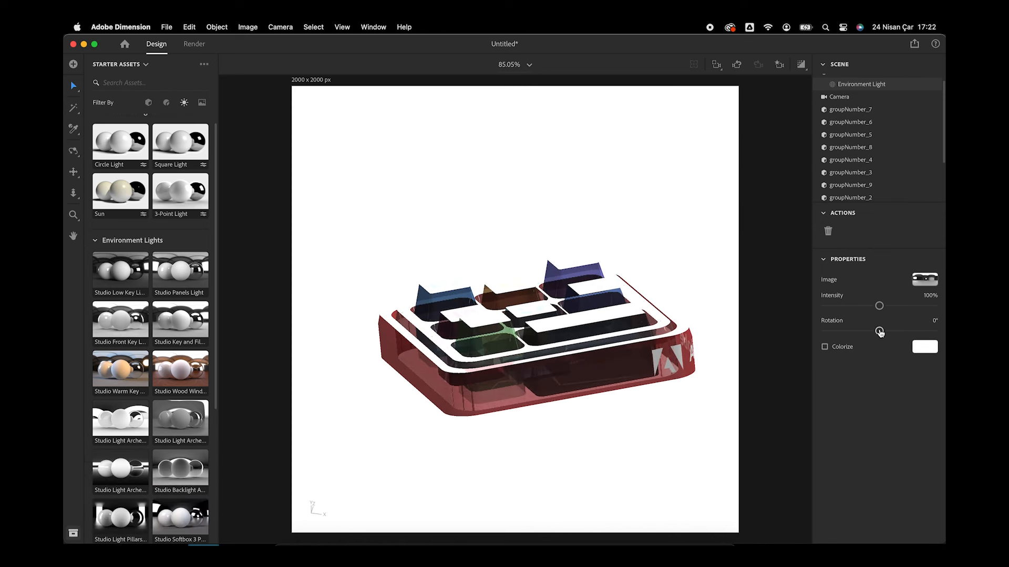
{"action": "left_click_drag", "start_coordinate": [890, 331], "coordinate": [834, 337]}
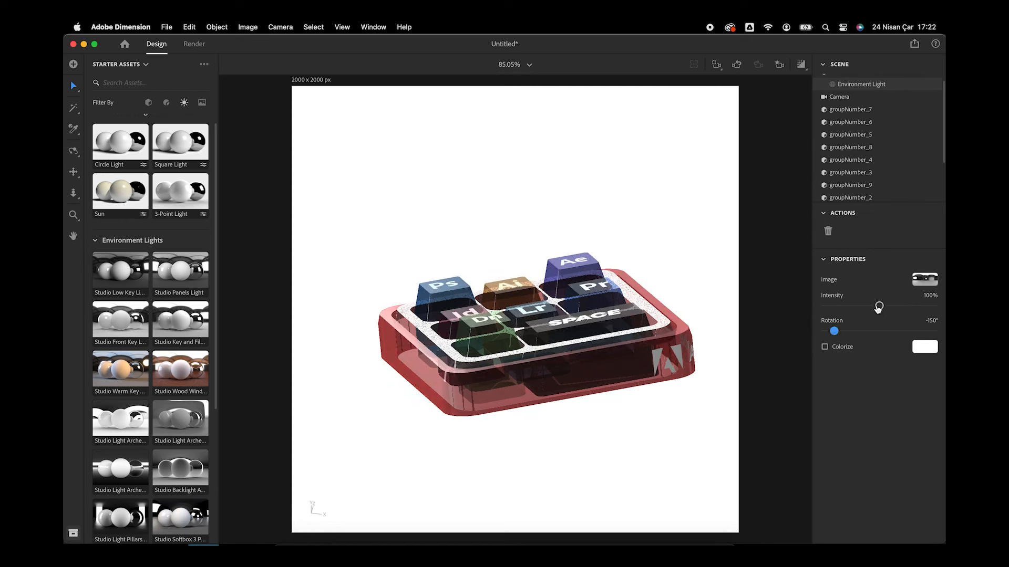
{"action": "left_click_drag", "start_coordinate": [878, 308], "coordinate": [860, 313]}
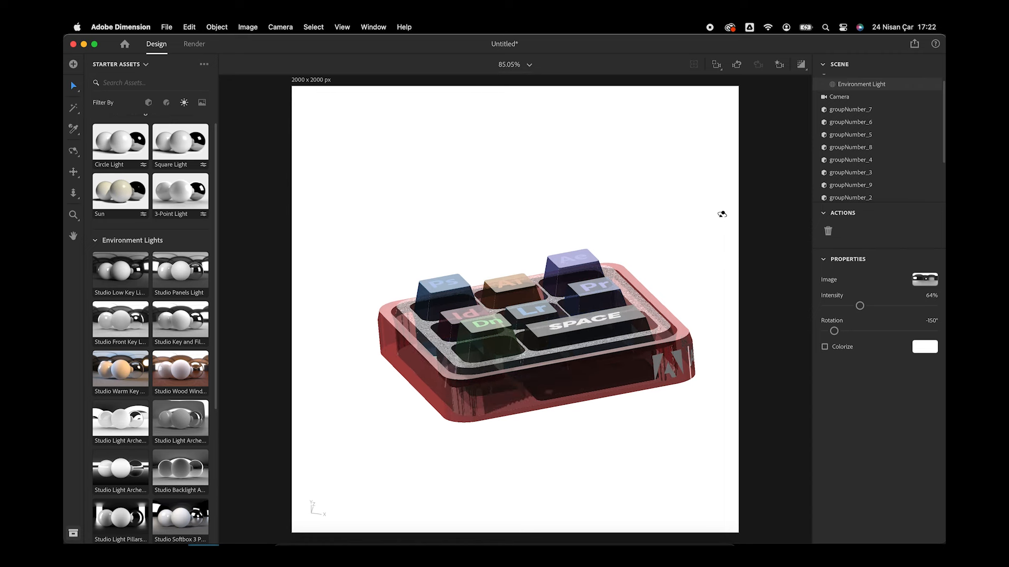
- Select the whole keypad and move it to X 0.3, Y -1.6, Z 0.3 cm
{"action": "left_click", "coordinate": [467, 415]}
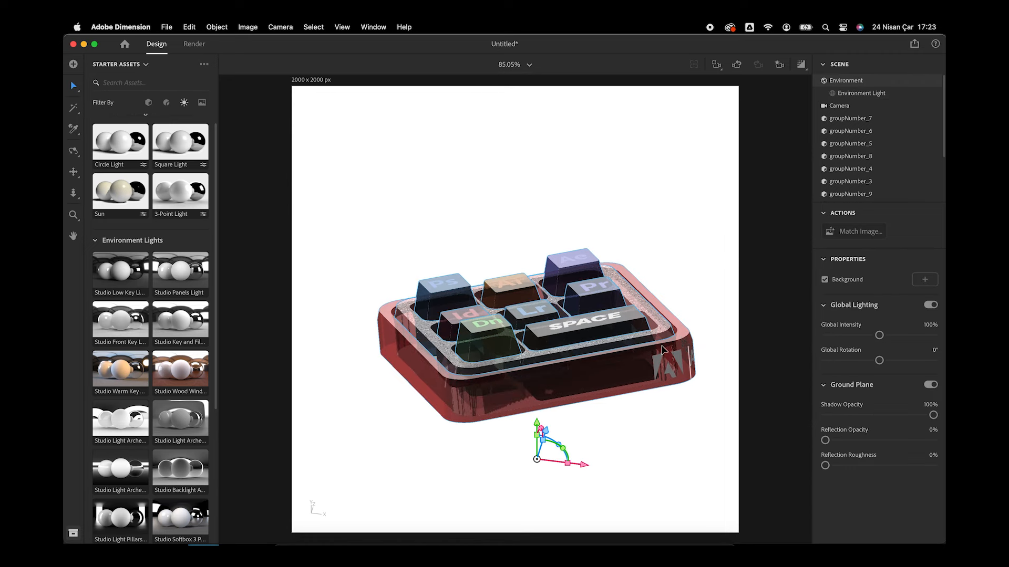
{"action": "left_click_drag", "start_coordinate": [664, 348], "coordinate": [648, 347]}
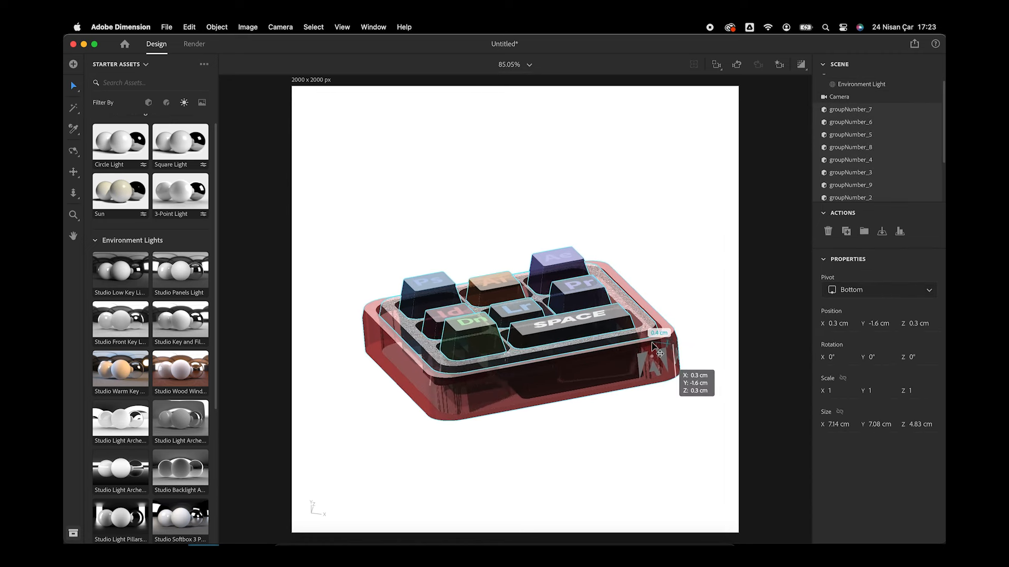
- Preview the keypad's ray-traced render, return to the standard view and check the lighting from a different camera angle
{"action": "left_click", "coordinate": [800, 64]}
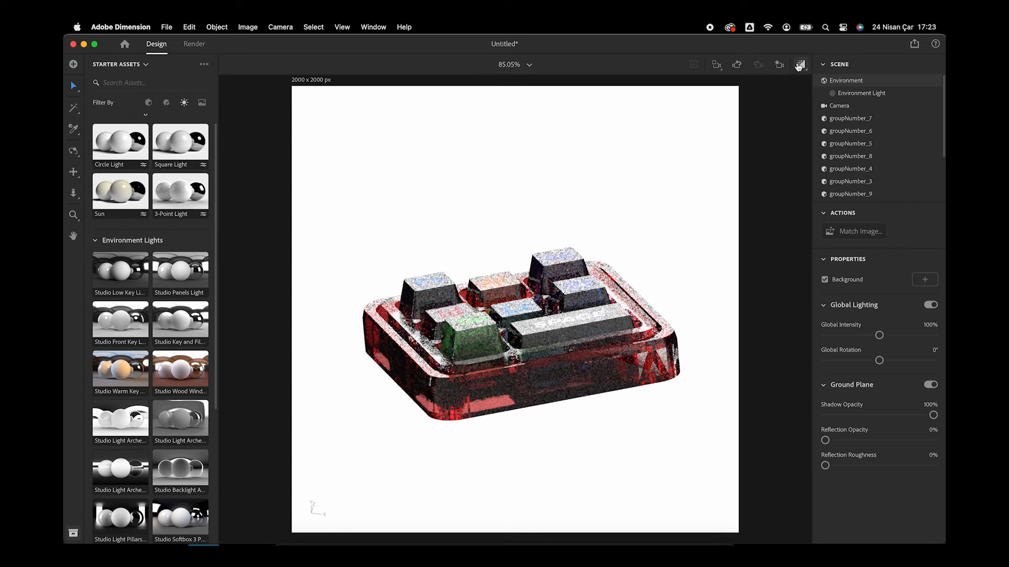
{"action": "left_click", "coordinate": [799, 64]}
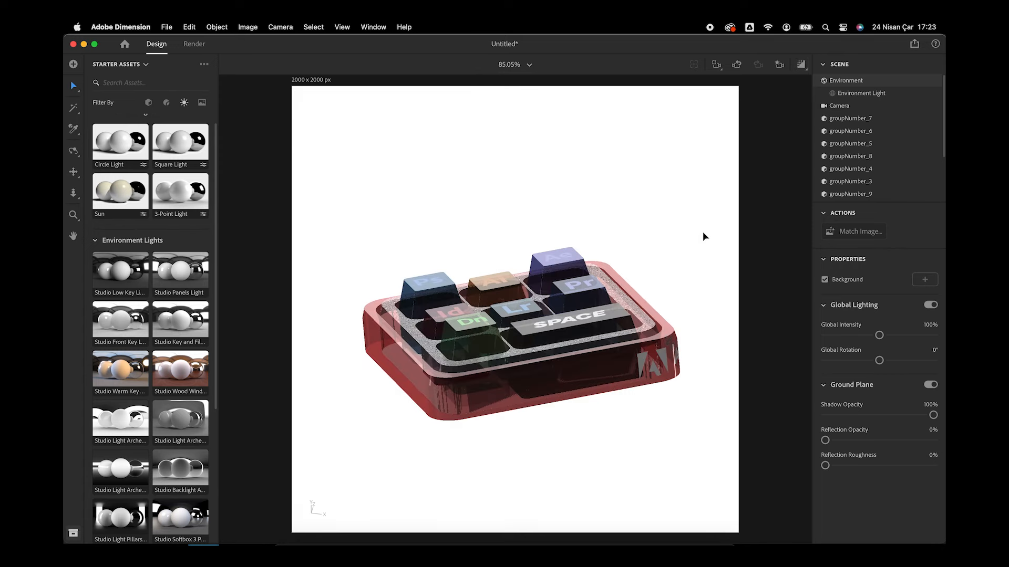
{"action": "left_click_drag", "start_coordinate": [704, 237], "coordinate": [702, 220]}
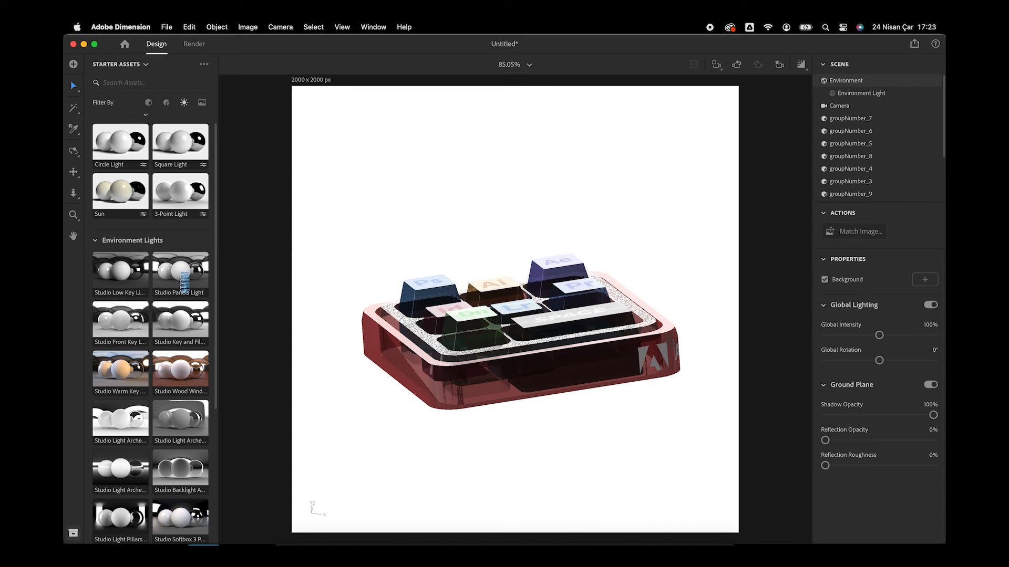
- Apply the Studio Panels Light environment light with 66° rotation and 84% intensity
{"action": "left_click", "coordinate": [182, 279]}
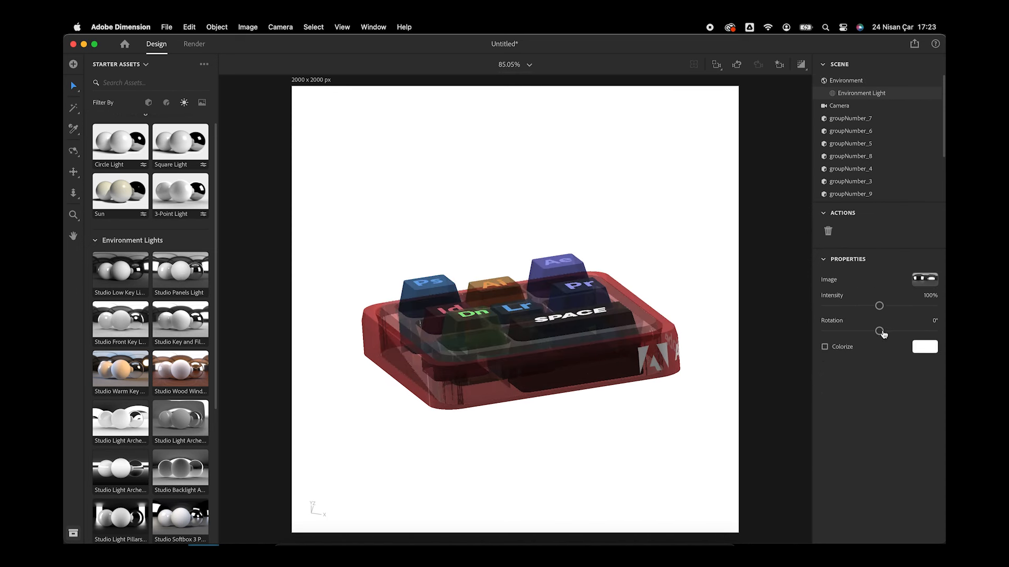
{"action": "left_click_drag", "start_coordinate": [879, 332], "coordinate": [872, 309]}
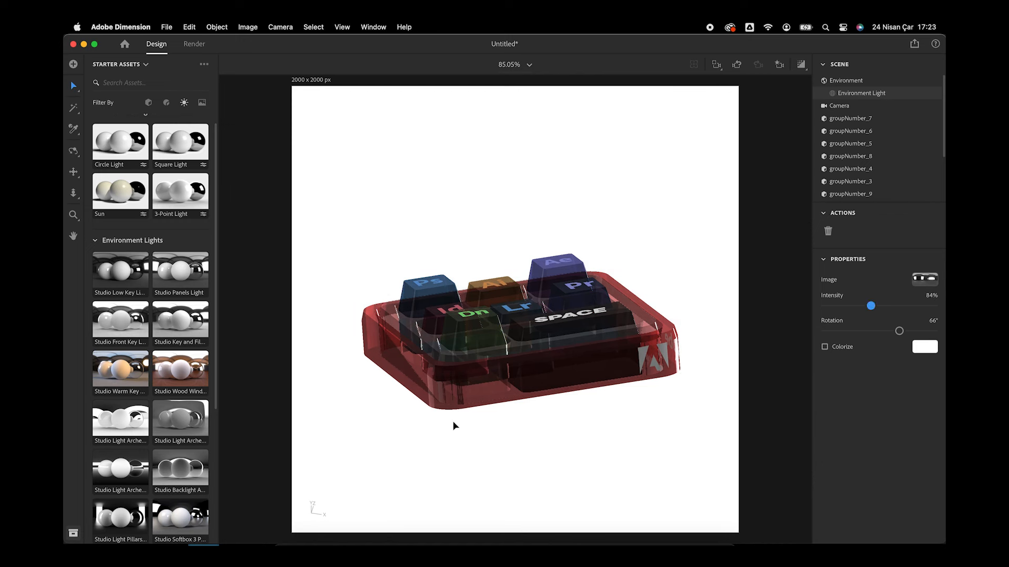
- Select the whole keypad and rotate it so its key tops tilt toward the camera, then deselect it
{"action": "left_click", "coordinate": [547, 286]}
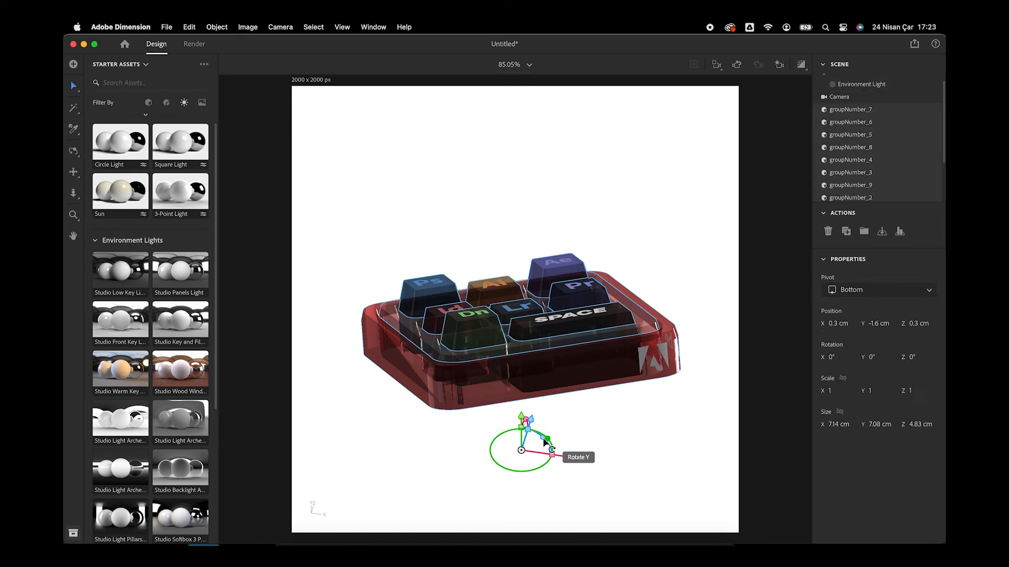
{"action": "left_click_drag", "start_coordinate": [544, 442], "coordinate": [526, 420]}
{"action": "left_click", "coordinate": [644, 416]}
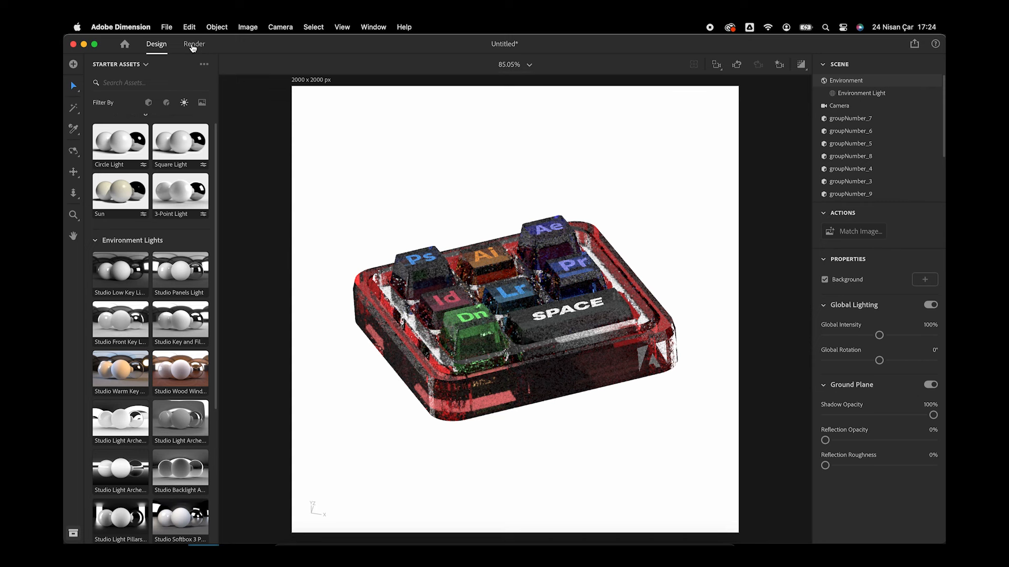
- Open the render settings and set the export filename to RENDER
{"action": "left_click", "coordinate": [193, 45]}
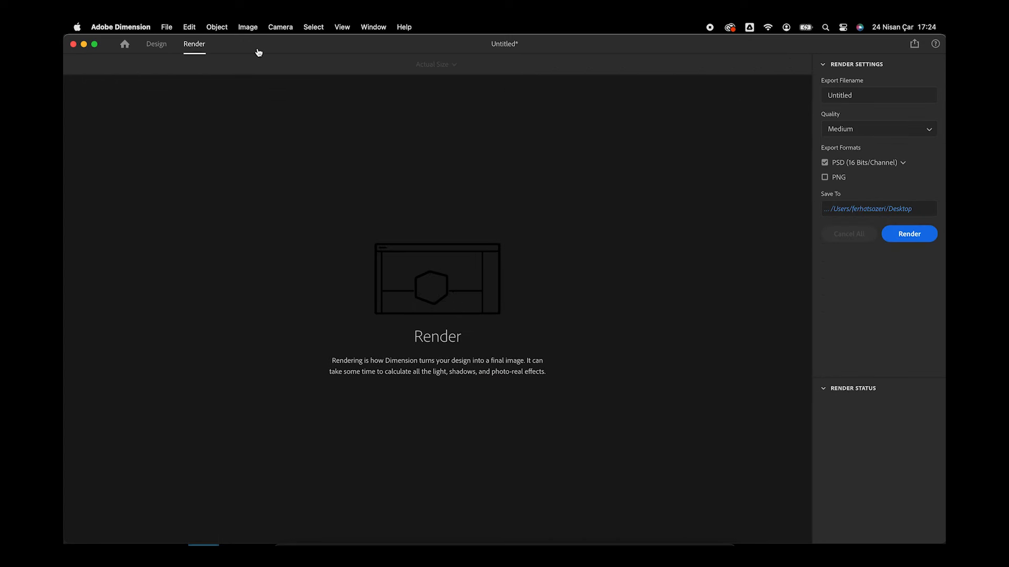
{"action": "left_click", "coordinate": [857, 90]}
{"action": "key", "text": "super+a"}
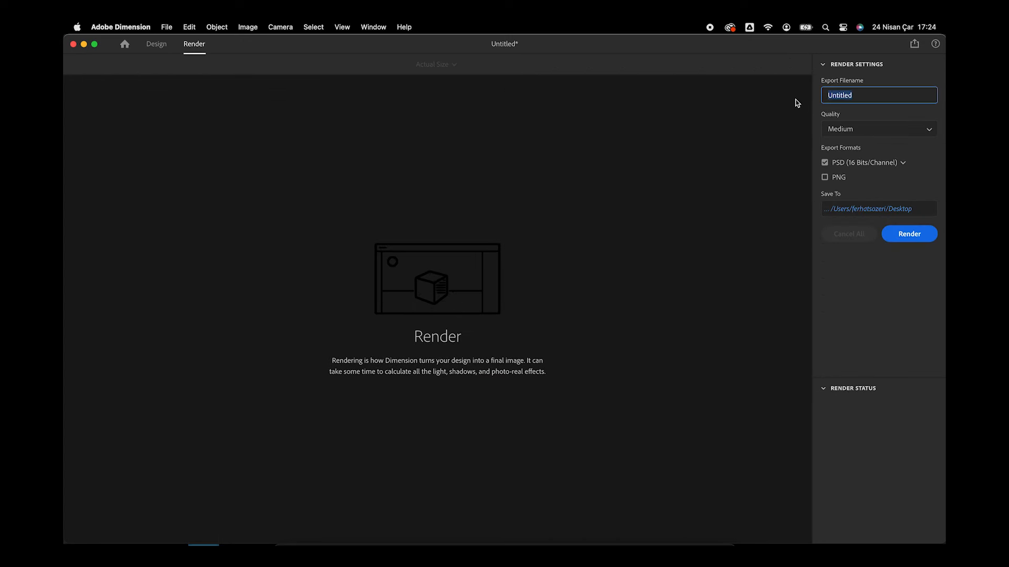
{"action": "type", "text": "F"}
{"action": "type", "text": "ENDER"}
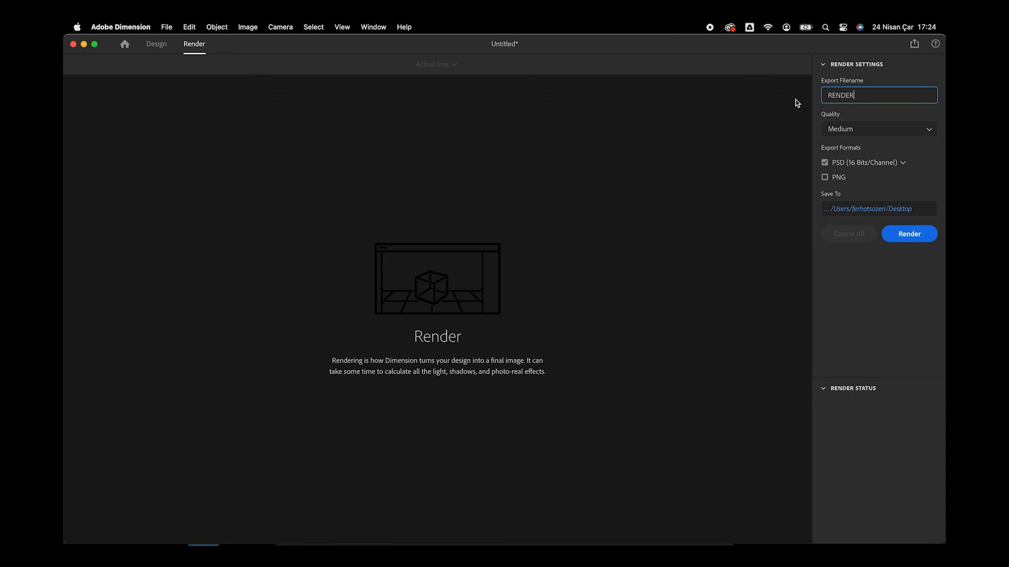
- Set the render quality to High (Slow) and start rendering the scene as a 16 bits/channel PSD
{"action": "left_click", "coordinate": [864, 130]}
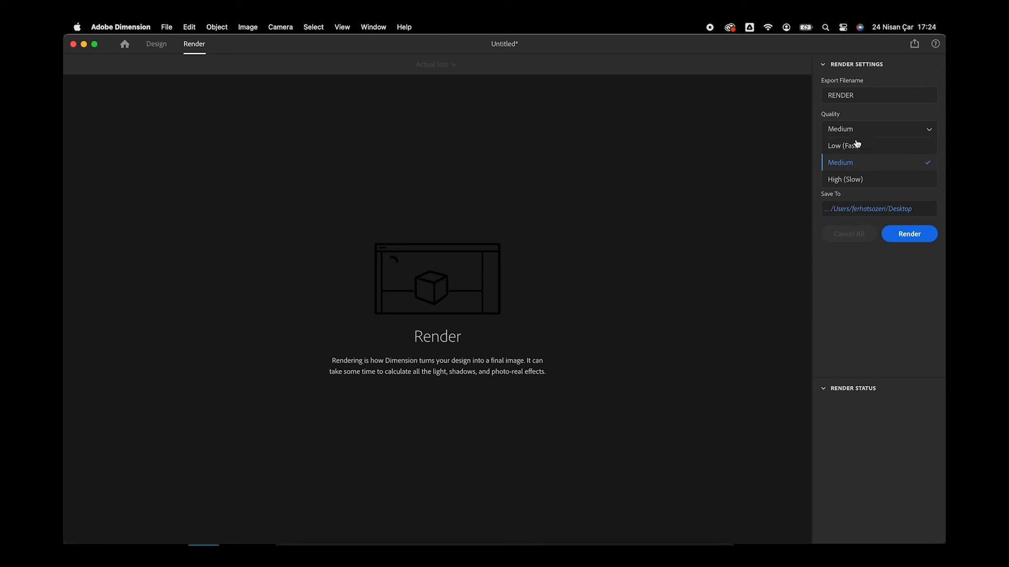
{"action": "left_click", "coordinate": [854, 179]}
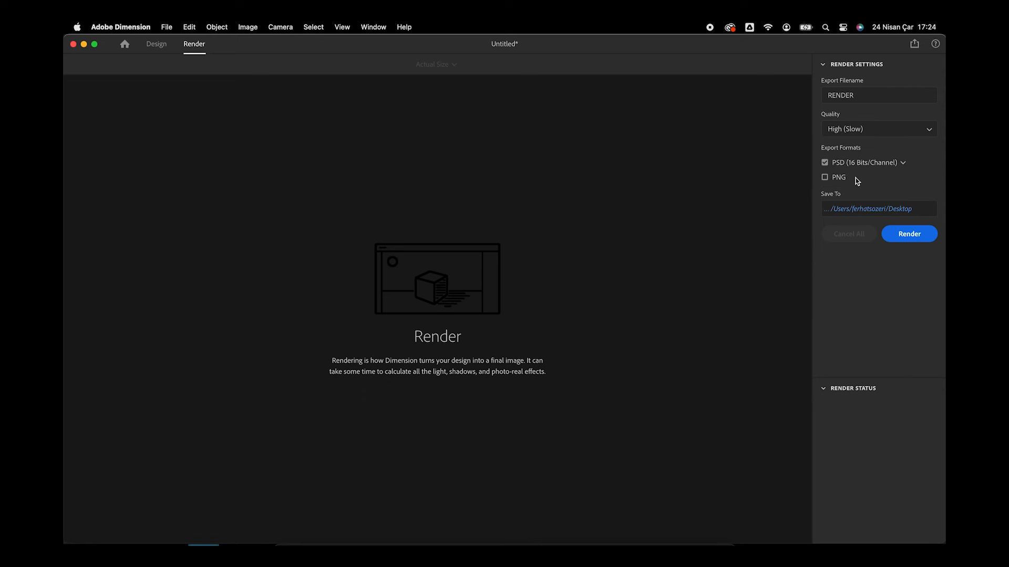
{"action": "left_click", "coordinate": [906, 233]}
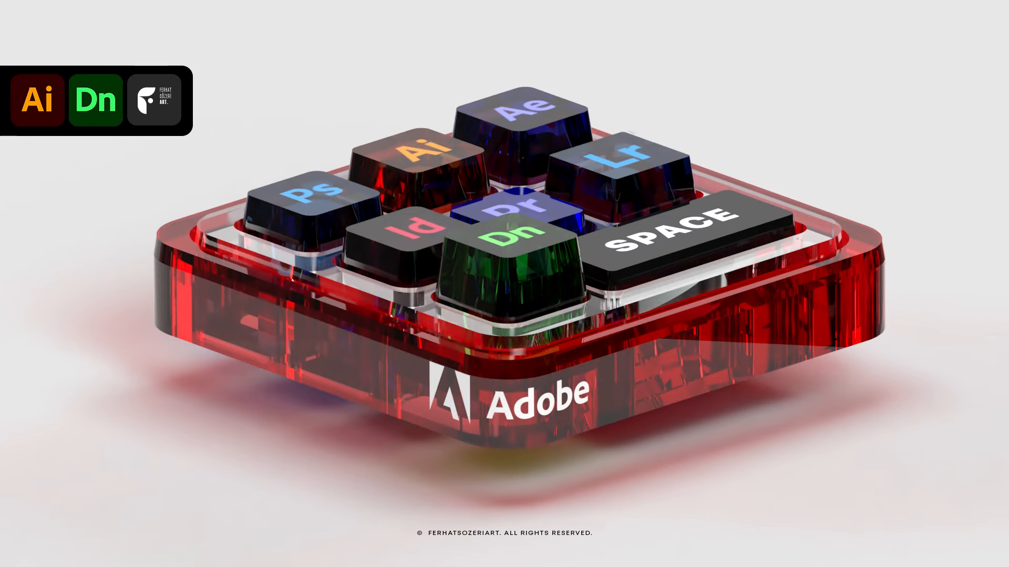